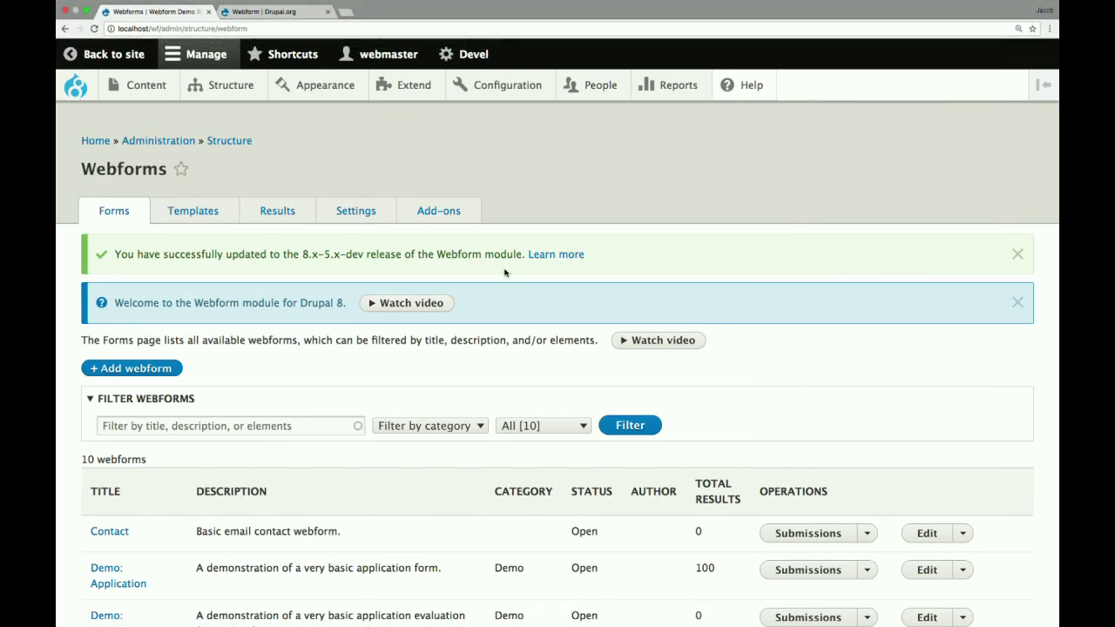
- Open the Contact webform and bring up its elements for editing
scroll(508, 273, down, 2)
click(123, 480)
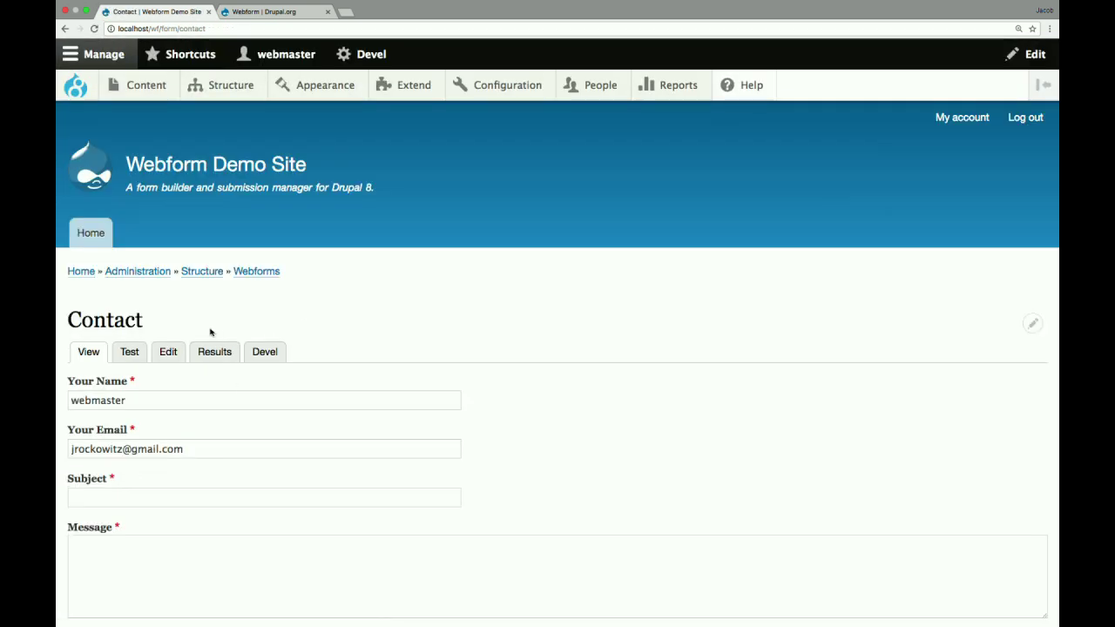
click(168, 352)
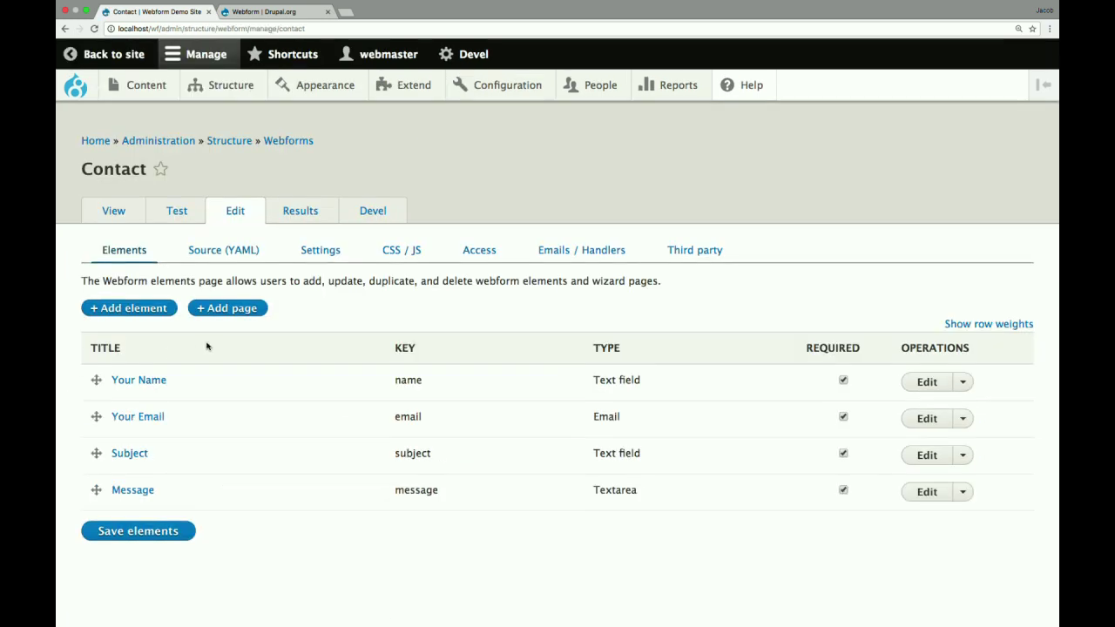
- Start a new Text field element on the Contact webform and title it "Company"
click(152, 318)
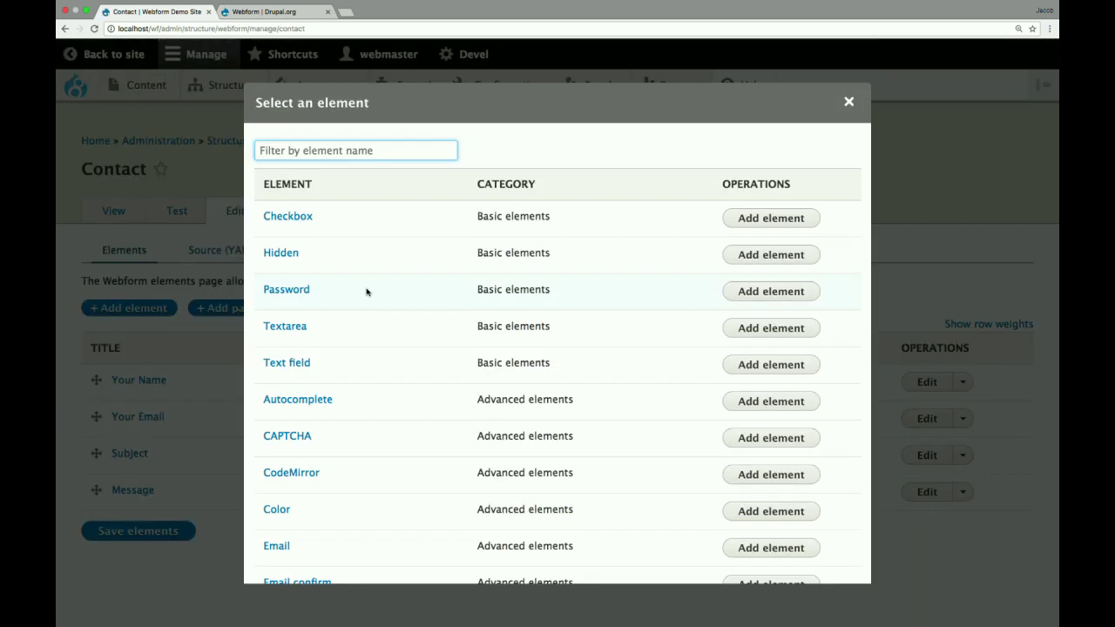
click(294, 364)
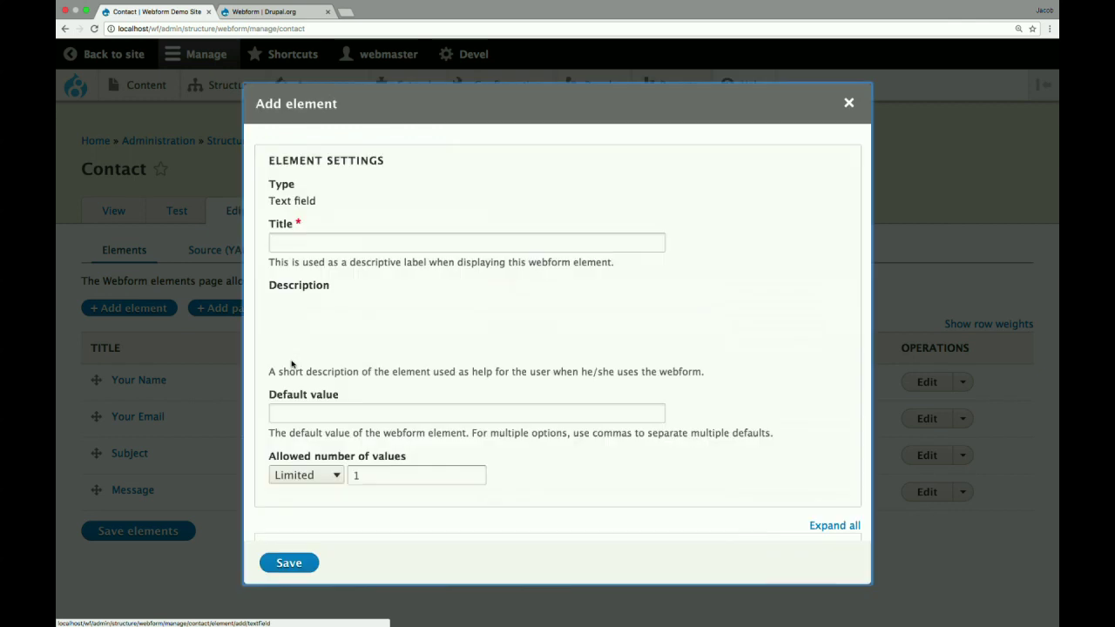
click(339, 246)
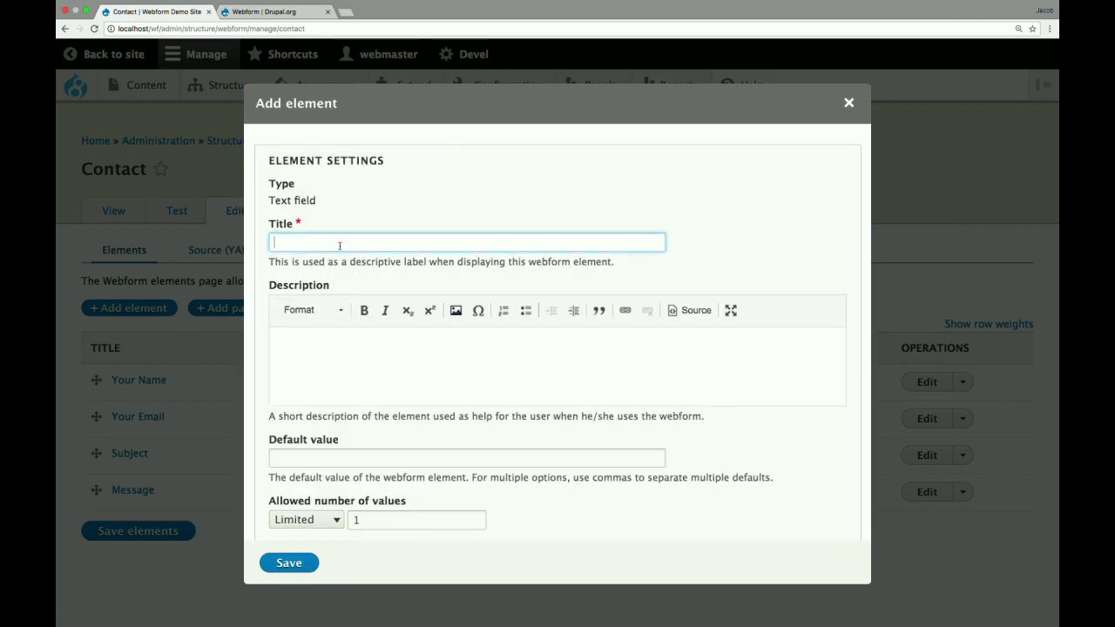
text(Company)
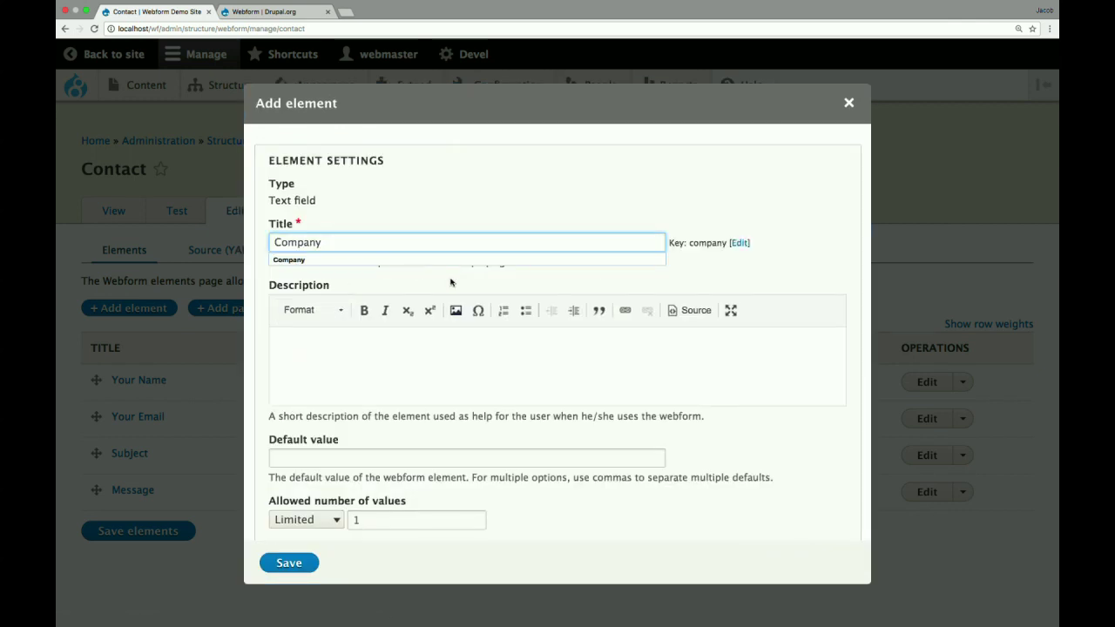
- Expand all settings of the new Company element, review them down to the custom properties, and save the element
scroll(449, 296, down, 5)
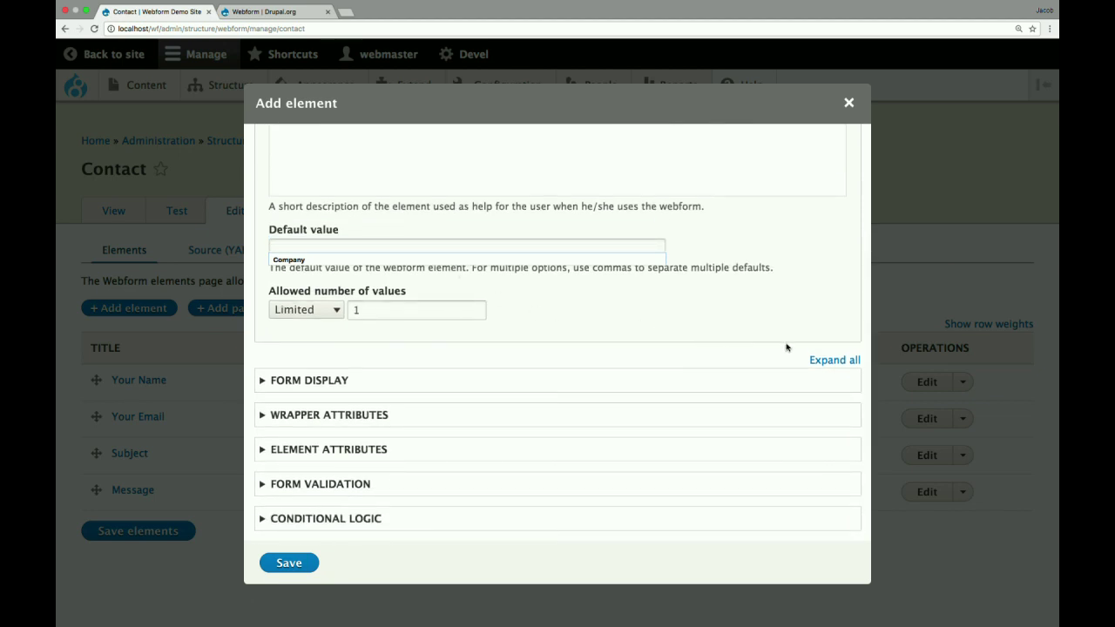
scroll(737, 326, up, 5)
scroll(713, 244, down, 3)
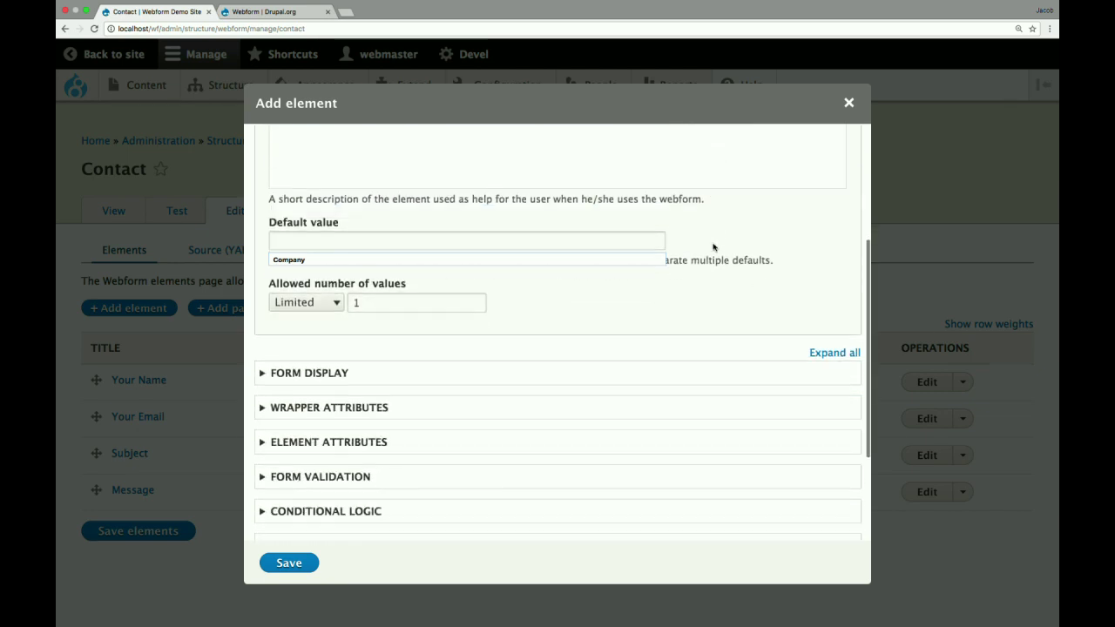
click(817, 352)
scroll(728, 337, down, 1)
scroll(729, 338, down, 15)
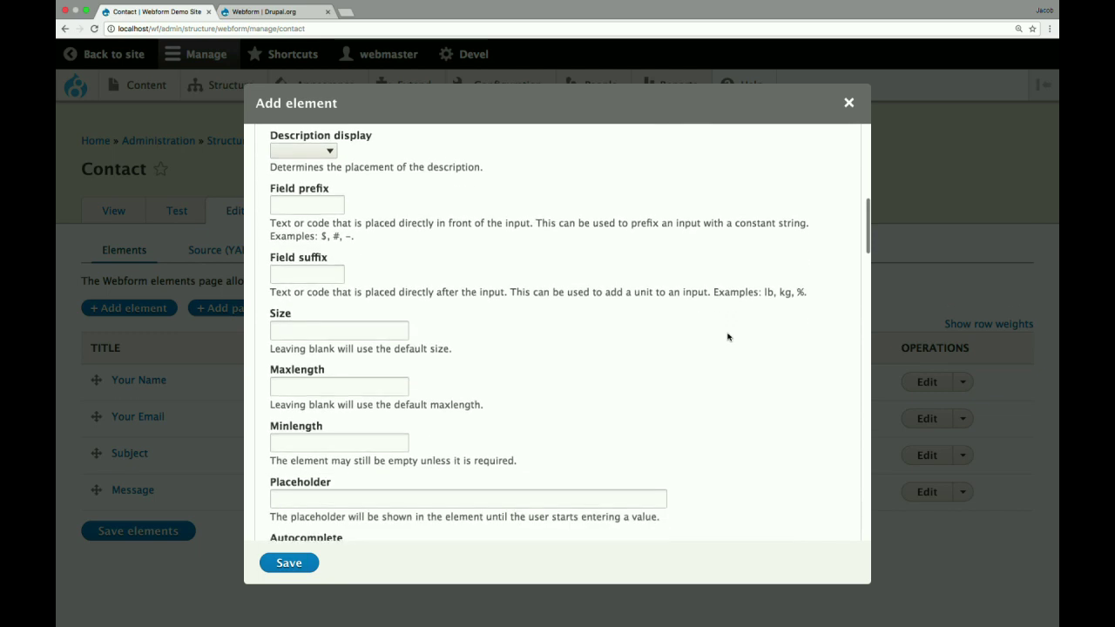
scroll(728, 337, down, 12)
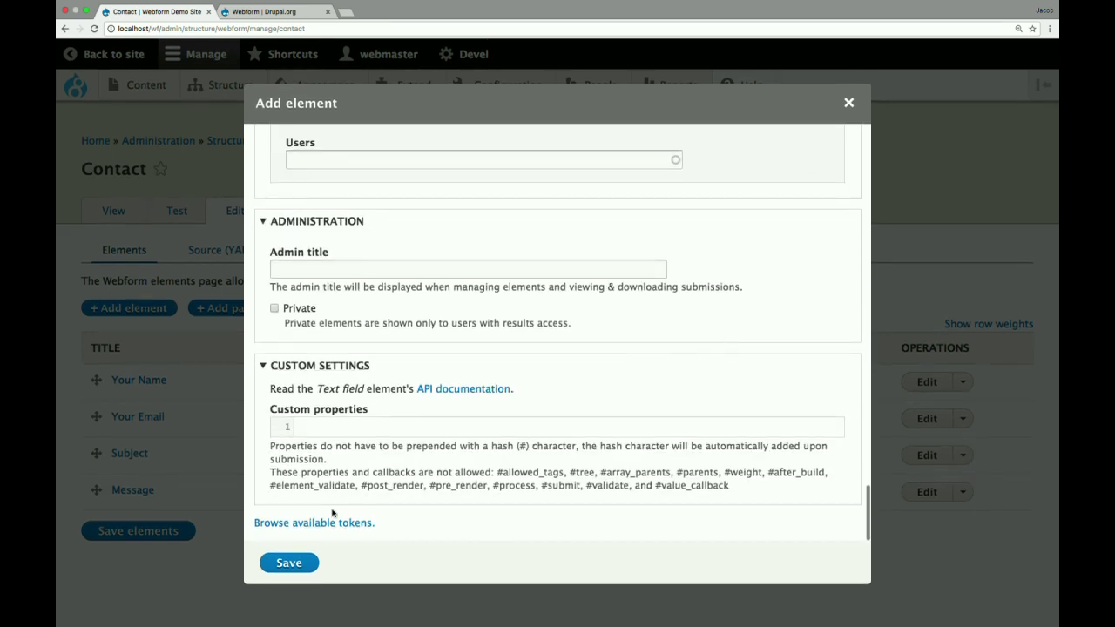
click(288, 563)
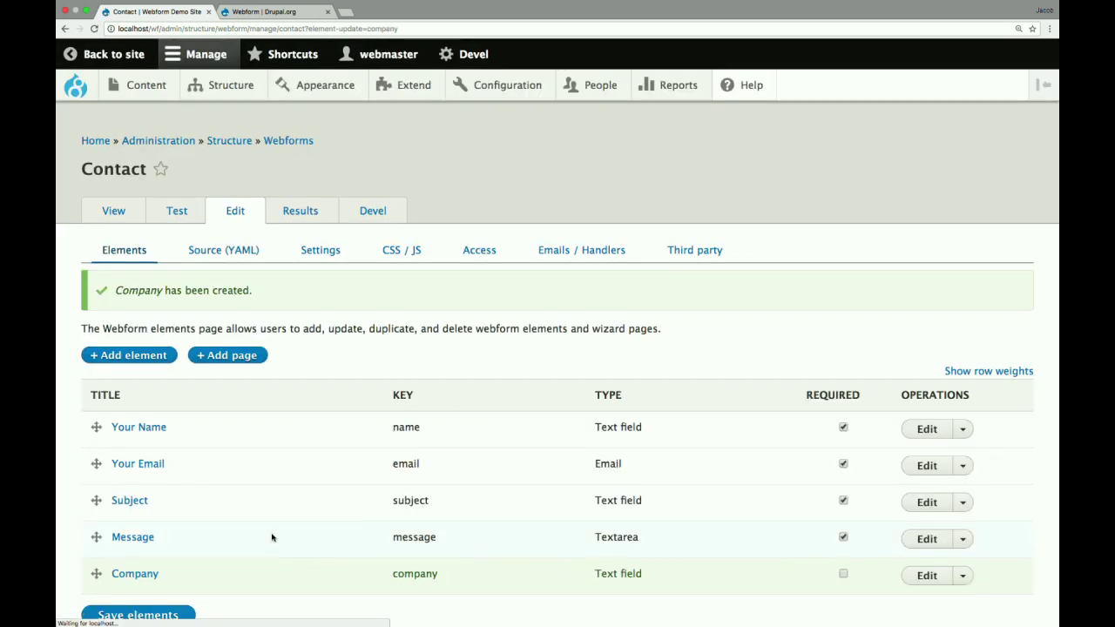
- View the Contact form as visitors see it and check the placement of the Company field
click(113, 211)
scroll(310, 248, down, 5)
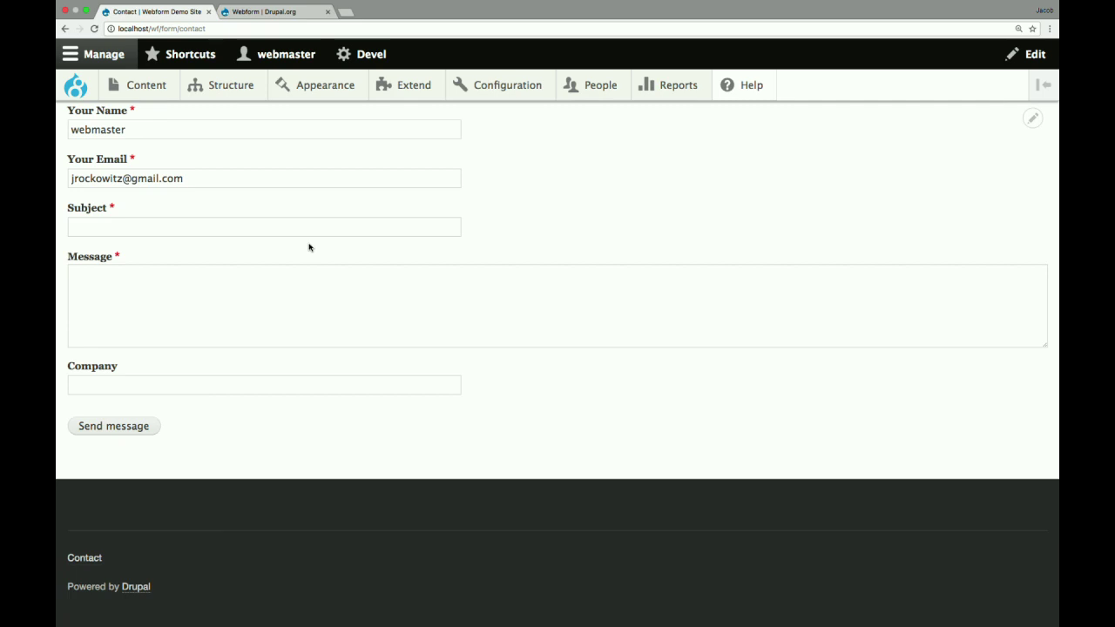
scroll(309, 248, up, 5)
- Reorder the webform elements so Company follows Your Name, and mark Company as required
click(169, 351)
drag(98, 503, 94, 399)
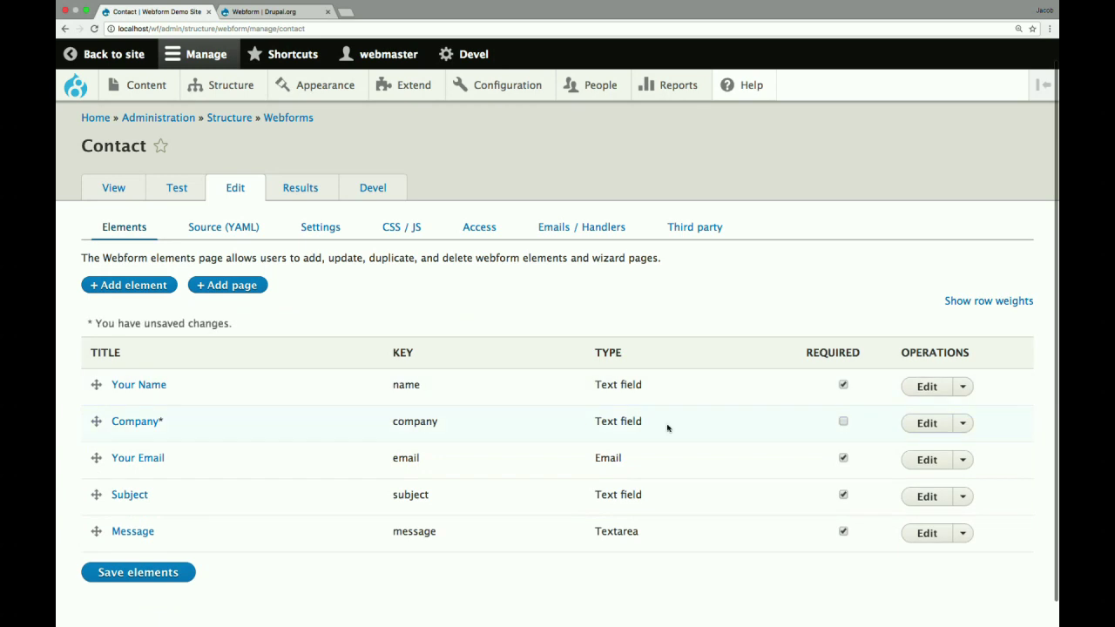
click(843, 422)
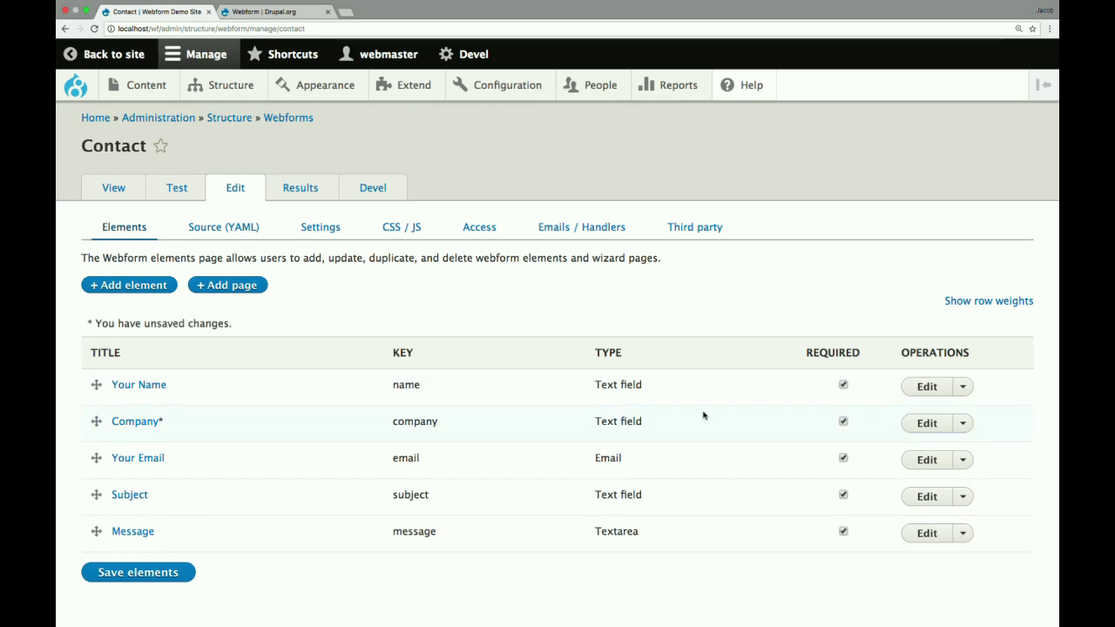
- In the webform's YAML source, move the company element block between the name and email blocks, keeping email unindented
click(236, 229)
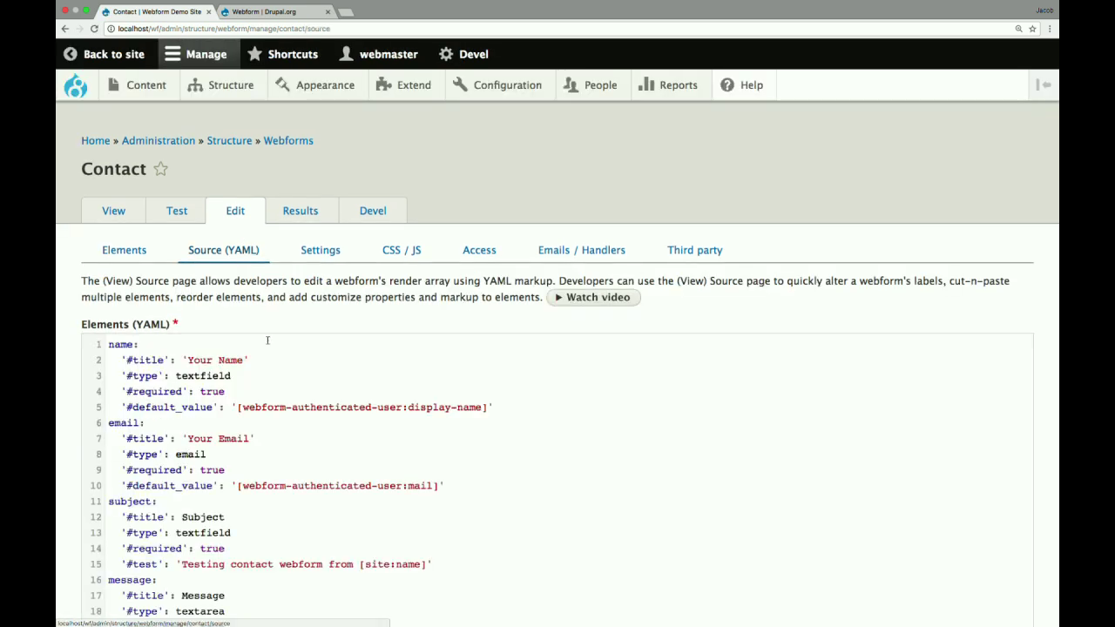
scroll(267, 348, down, 5)
click(230, 456)
drag(230, 456, 96, 425)
key(ctrl+c)
key(BackSpace)
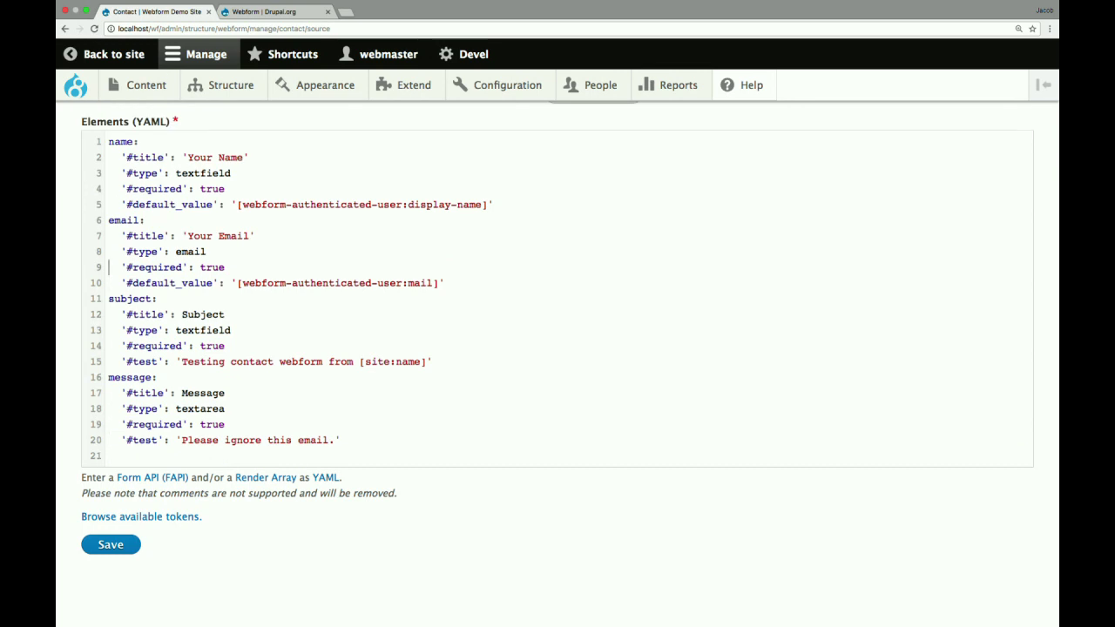
key(ctrl+v)
key(Return)
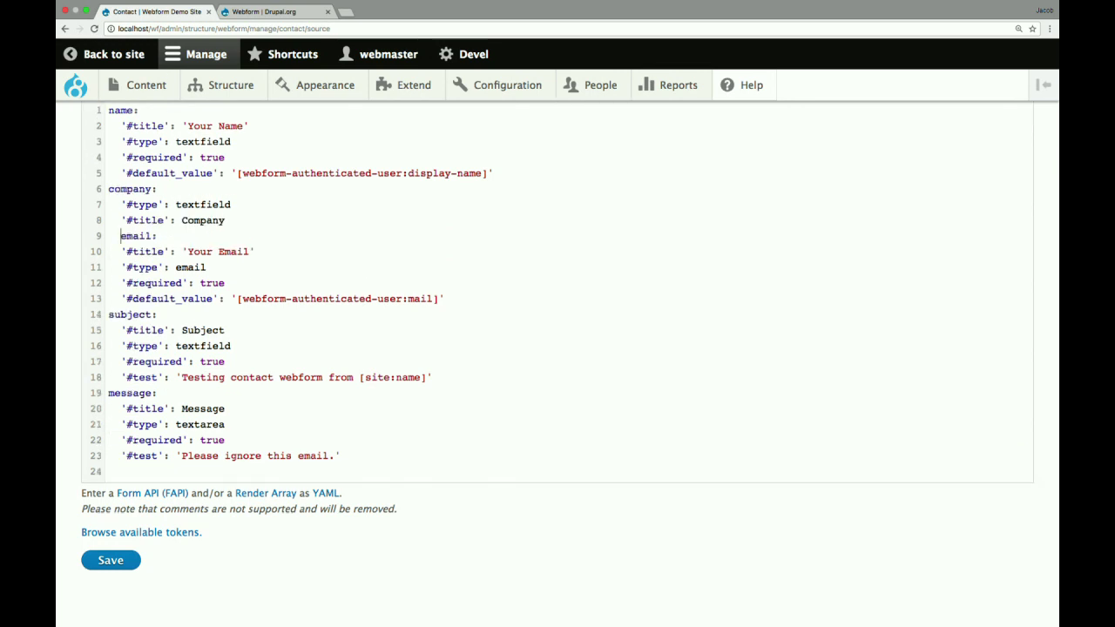
key(shift+Home)
key(BackSpace)
- Set the company element's title to 'Your Company', add '#required': true to it, and save the YAML source
text('Your)
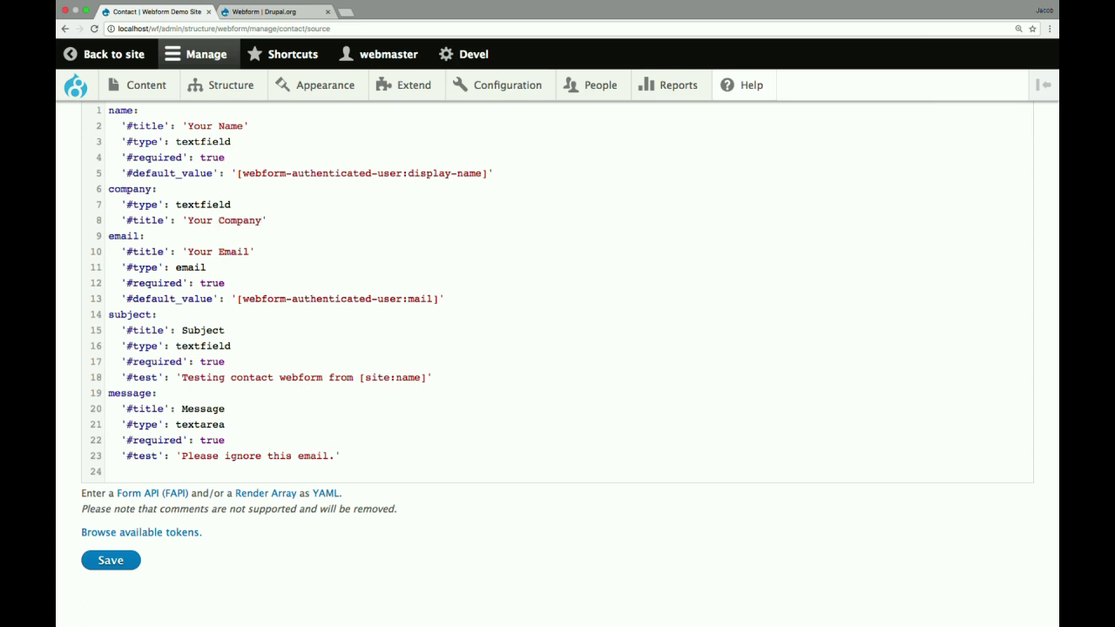
click(108, 204)
text('#required': true)
scroll(558, 349, down, 1)
click(111, 569)
- Open the Contact webform's test form and submit it with the prepopulated test data
click(179, 216)
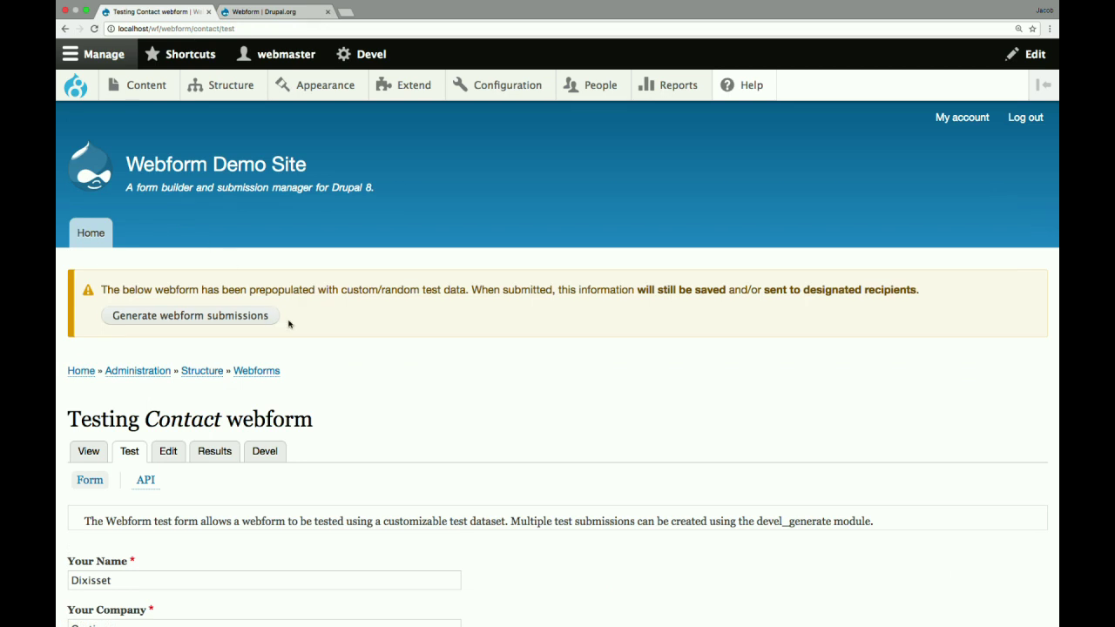
scroll(428, 396, down, 5)
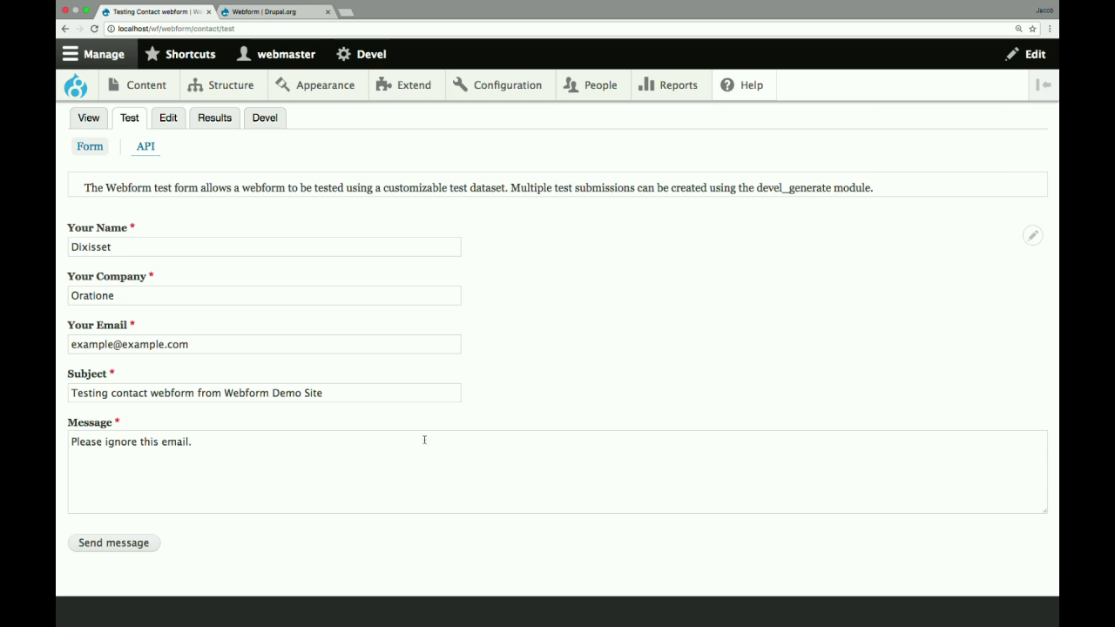
click(140, 544)
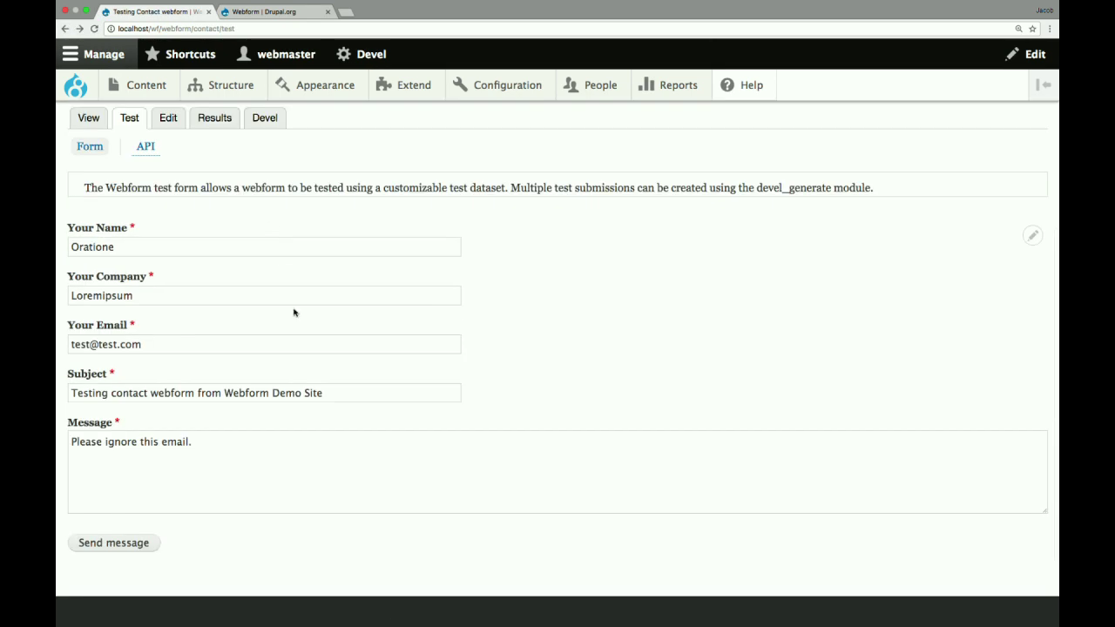
- Open the Contact webform's submission results and inspect the table customization options and the submission's administrative notes
click(225, 302)
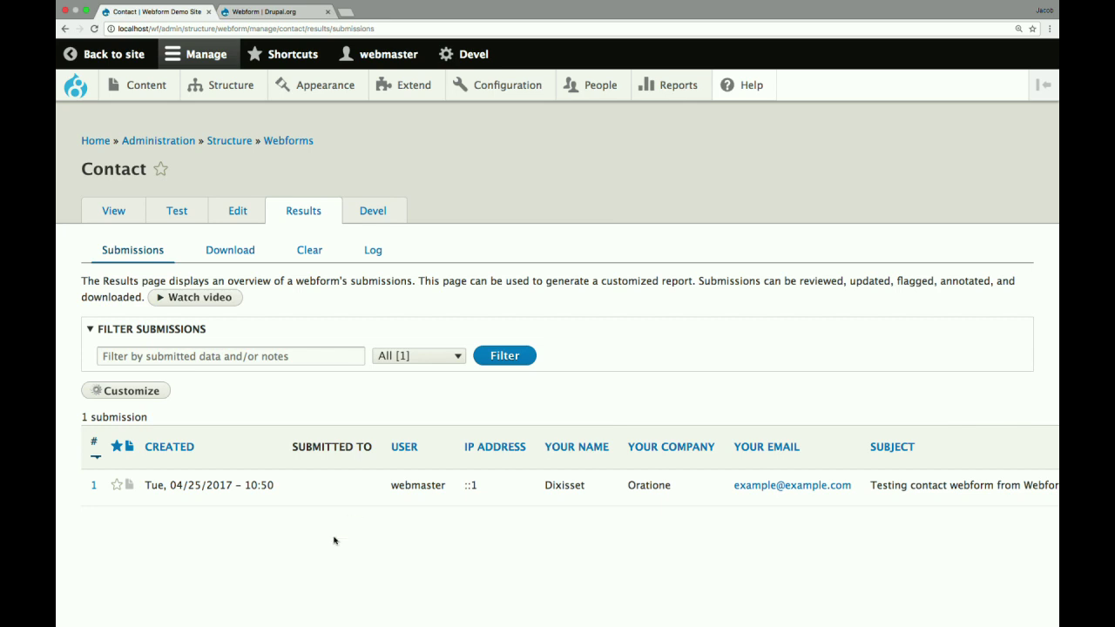
click(139, 393)
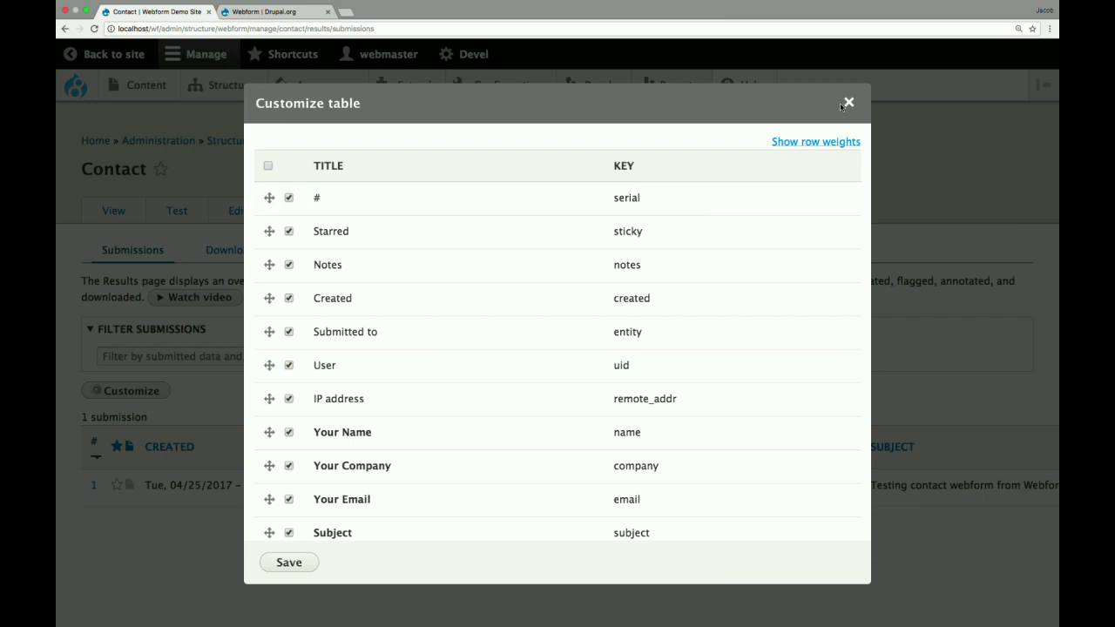
click(847, 103)
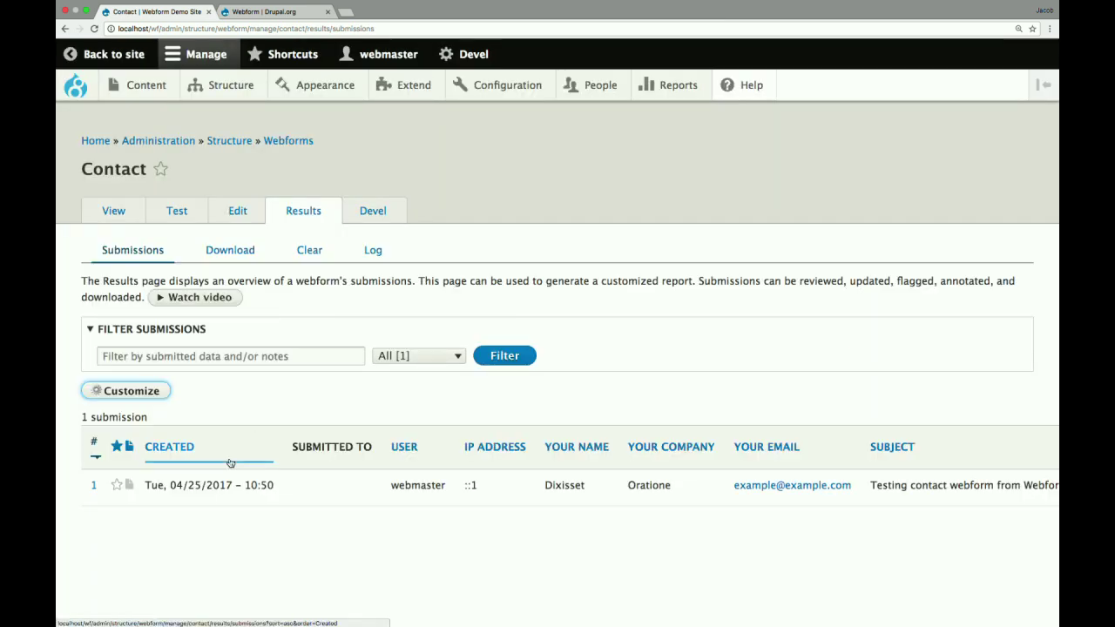
click(131, 486)
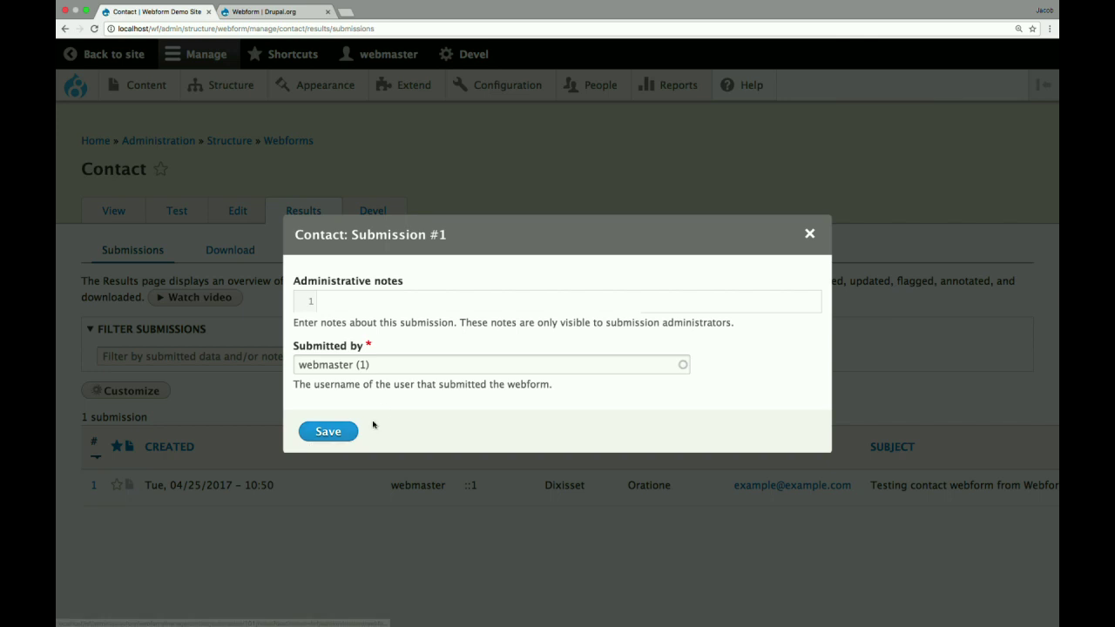
click(809, 233)
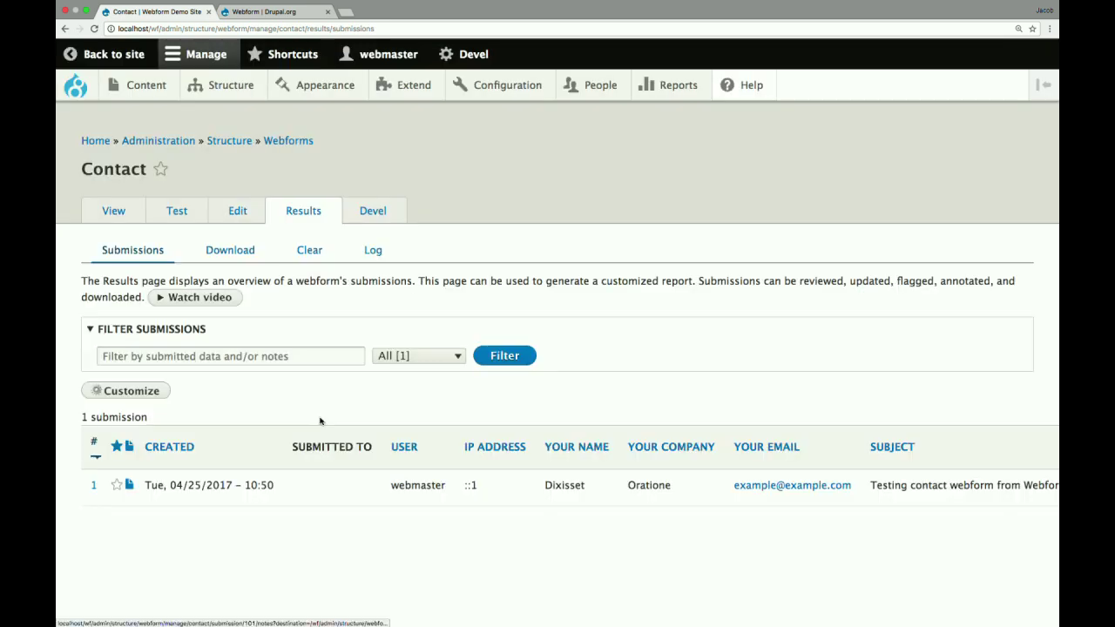
- Open the test submission and examine its HTML, Table, Plain text and Data (YAML) views
click(282, 485)
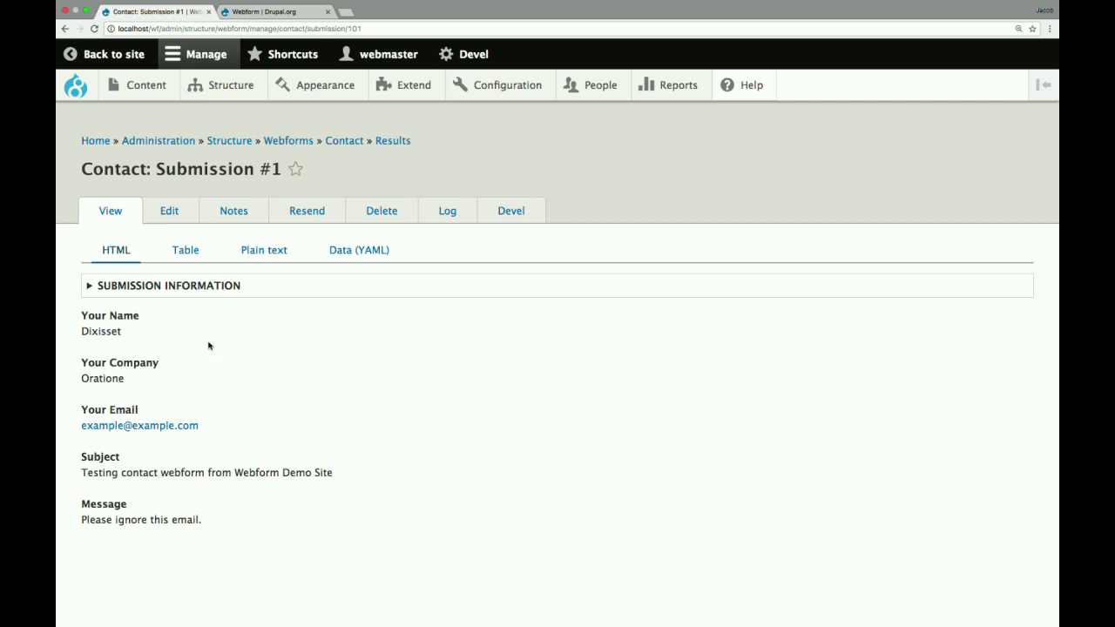
click(185, 250)
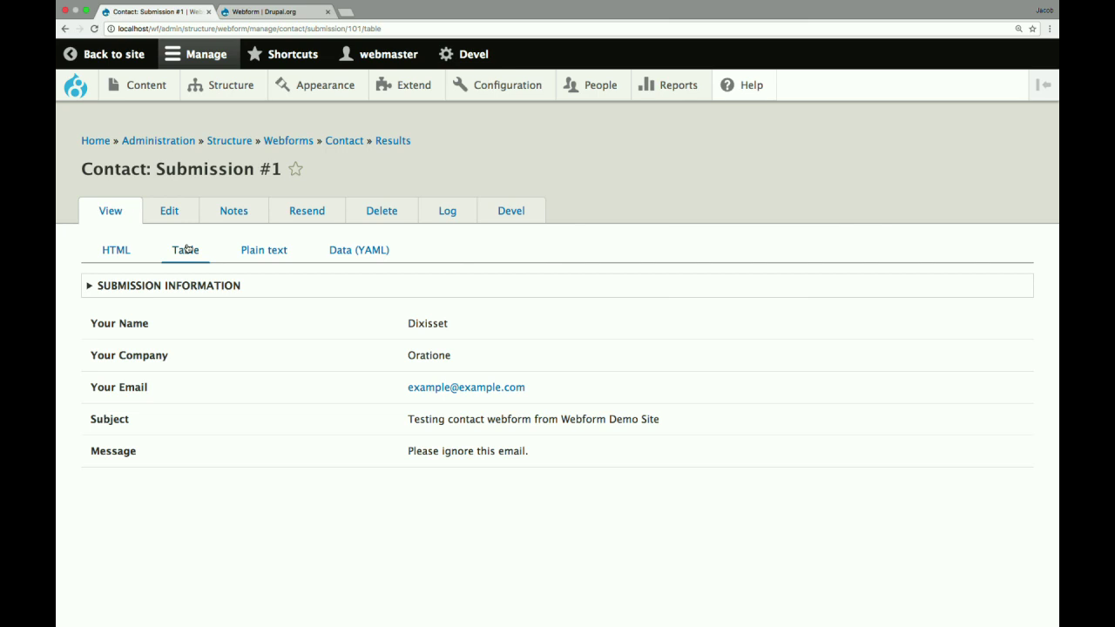
click(271, 251)
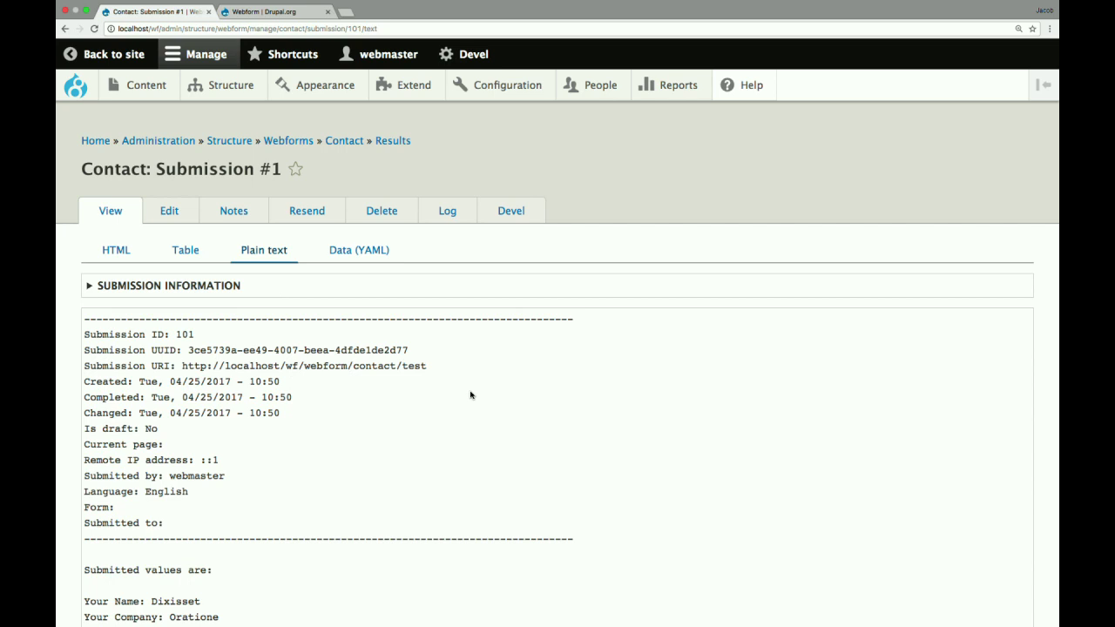
scroll(471, 395, down, 3)
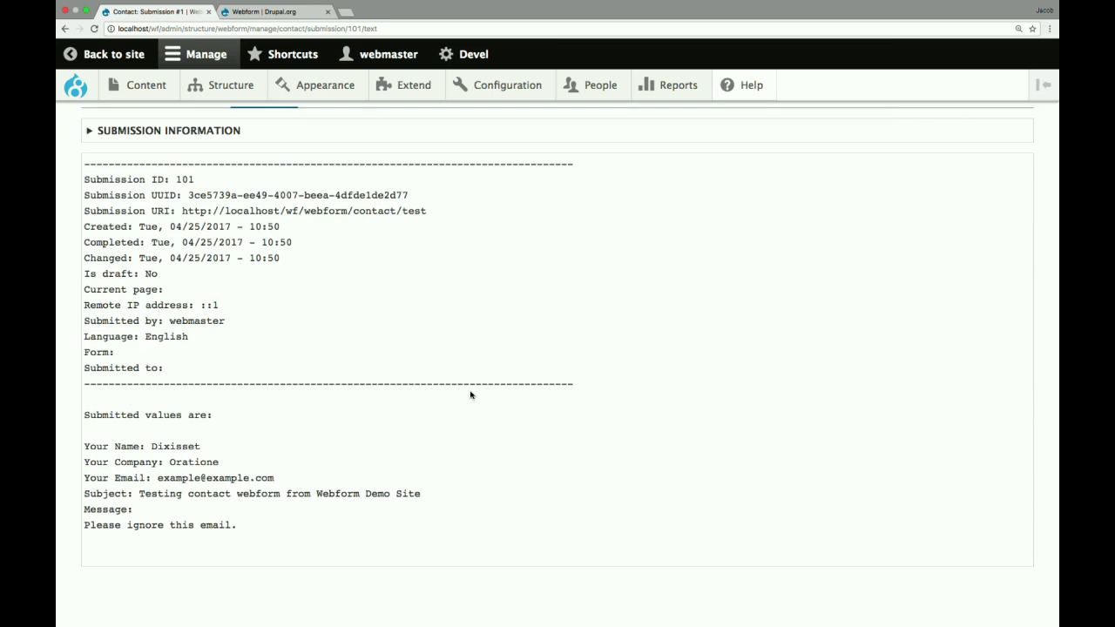
scroll(470, 395, up, 3)
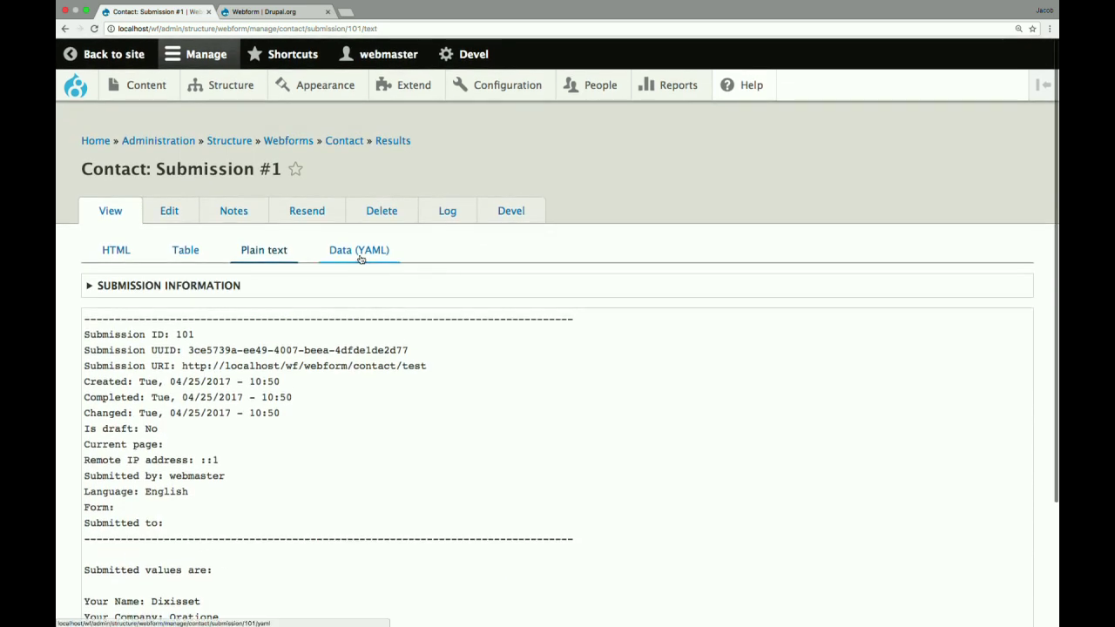
click(361, 258)
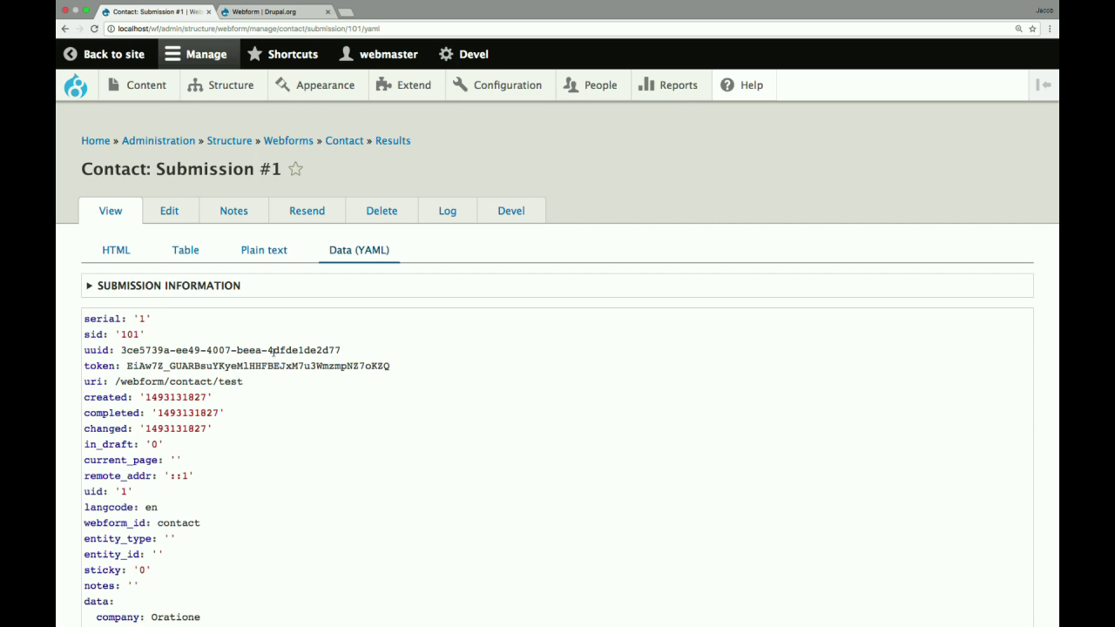
scroll(272, 350, down, 3)
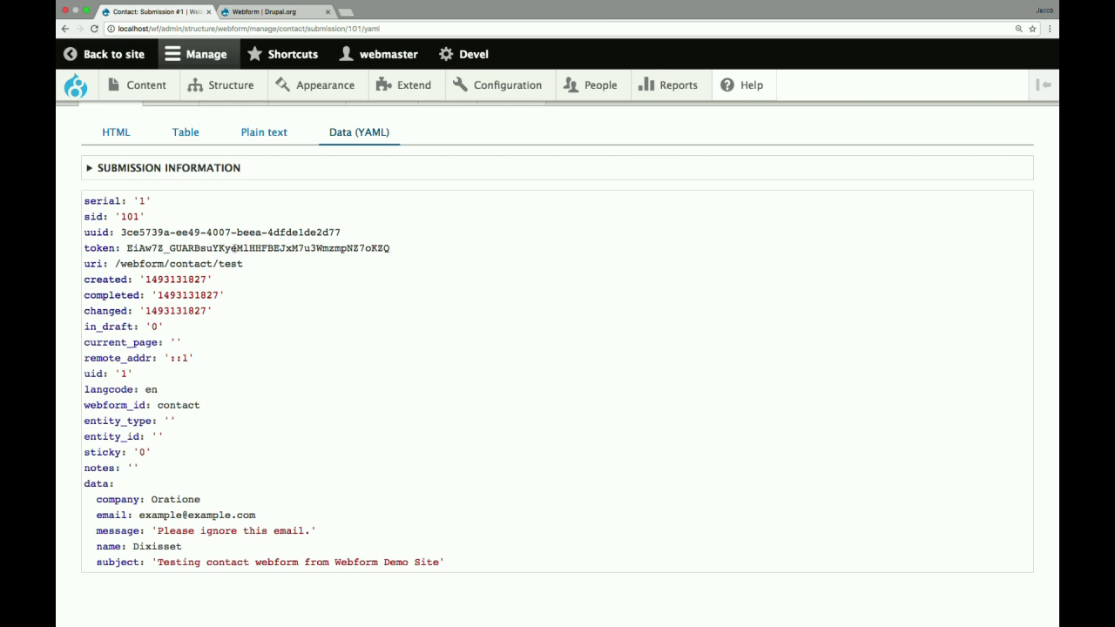
scroll(288, 317, up, 3)
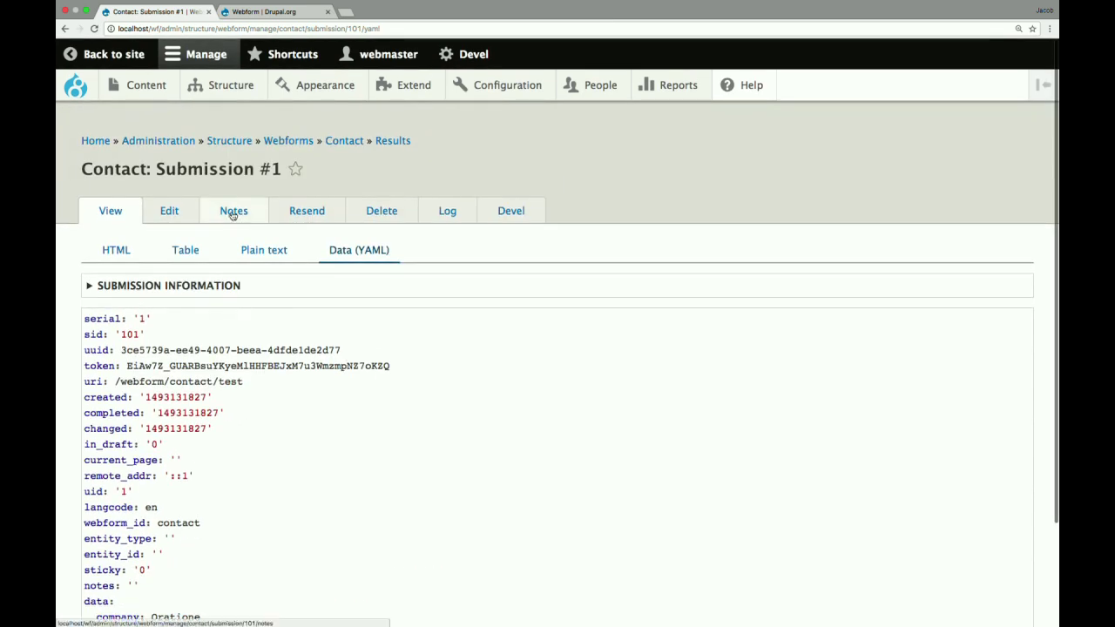
- Inspect the test submission's email resend options and its log of events
click(291, 211)
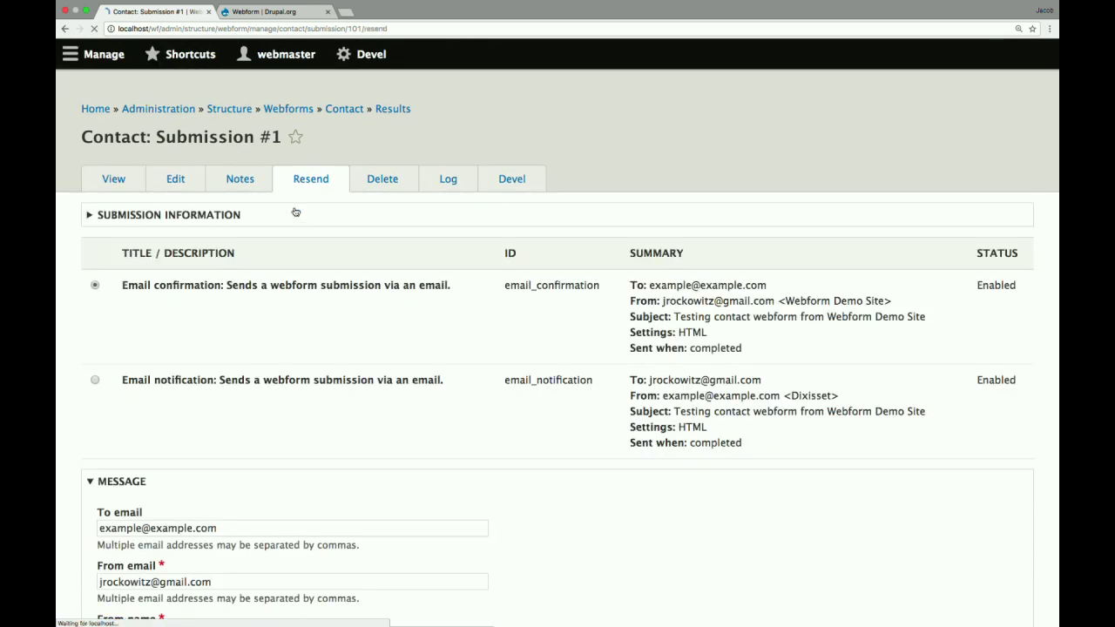
click(374, 214)
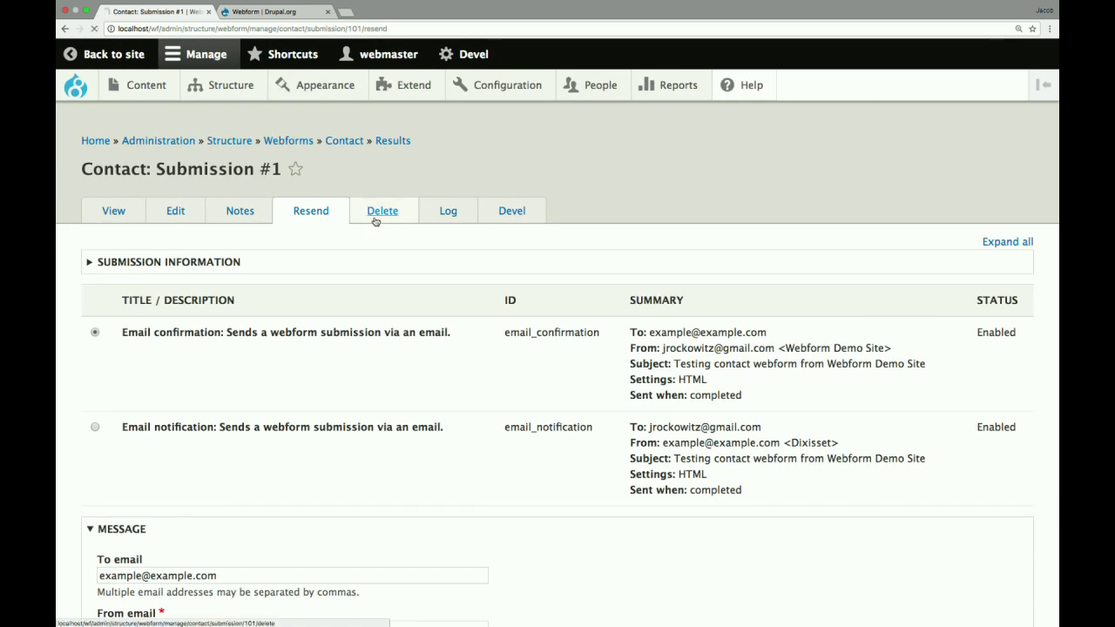
click(447, 215)
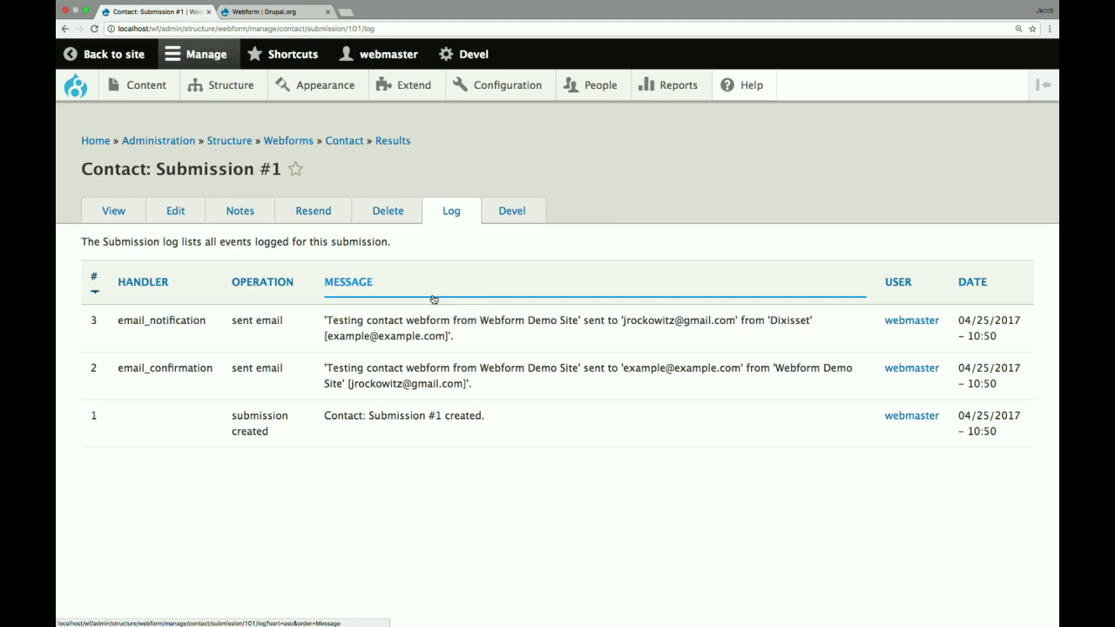
key(ctrl+Right)
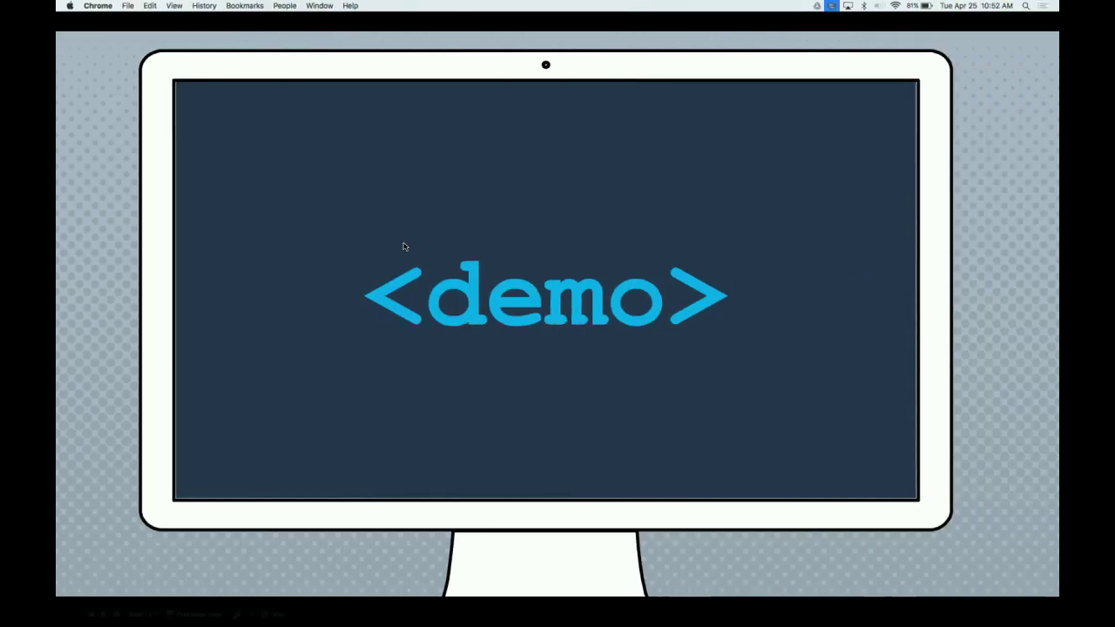
key(Right)
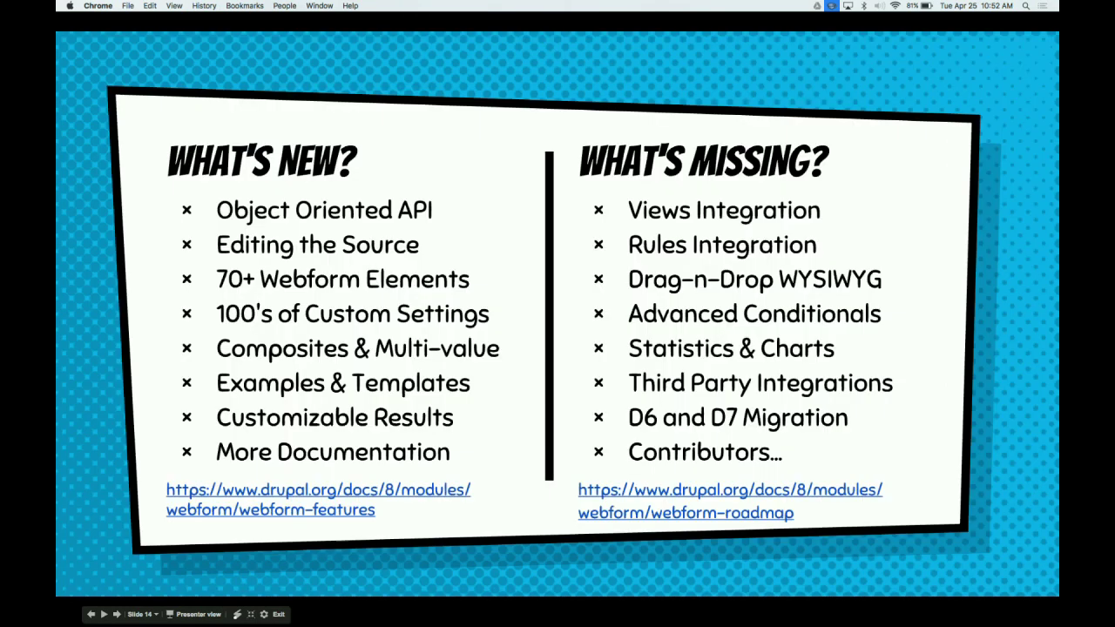
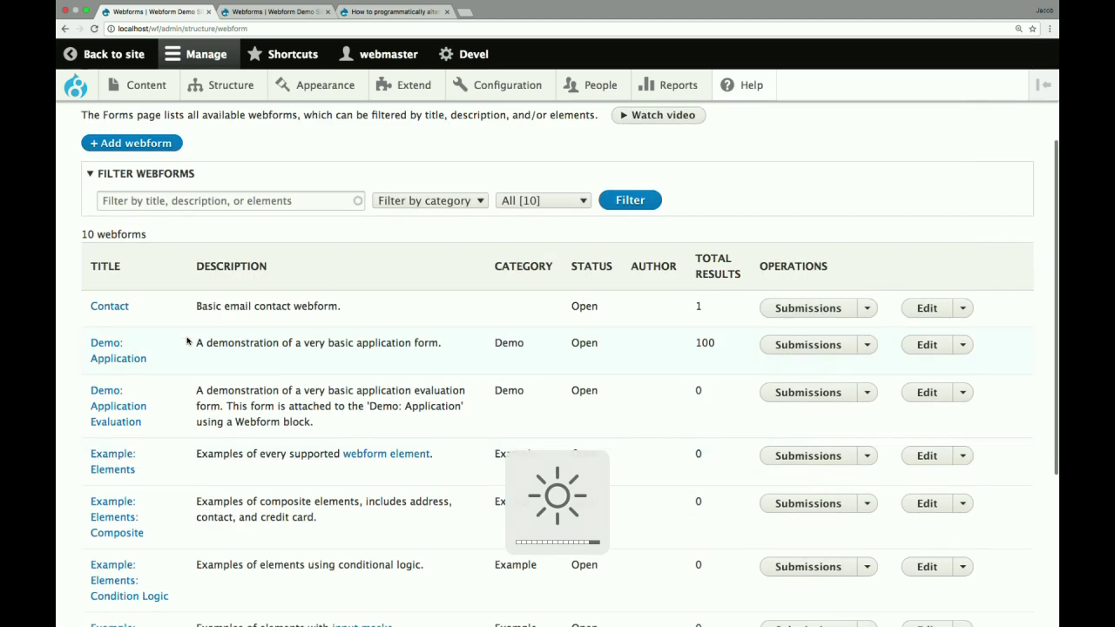
- Open the Example: Elements webform and tick the Checkbox under Basic elements
click(106, 459)
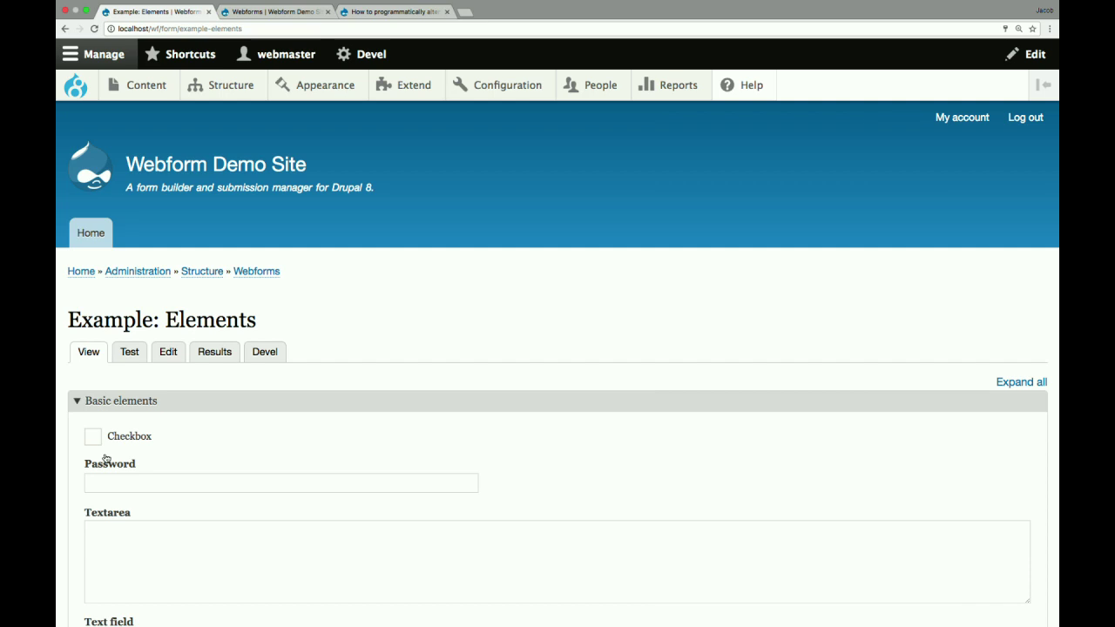
scroll(289, 321, down, 3)
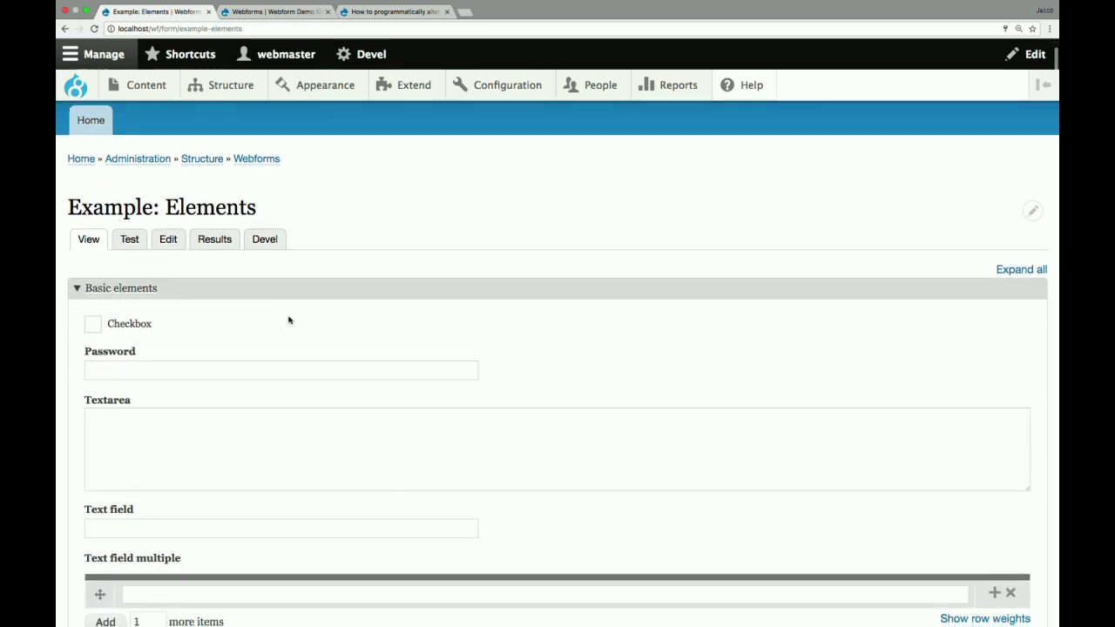
click(94, 324)
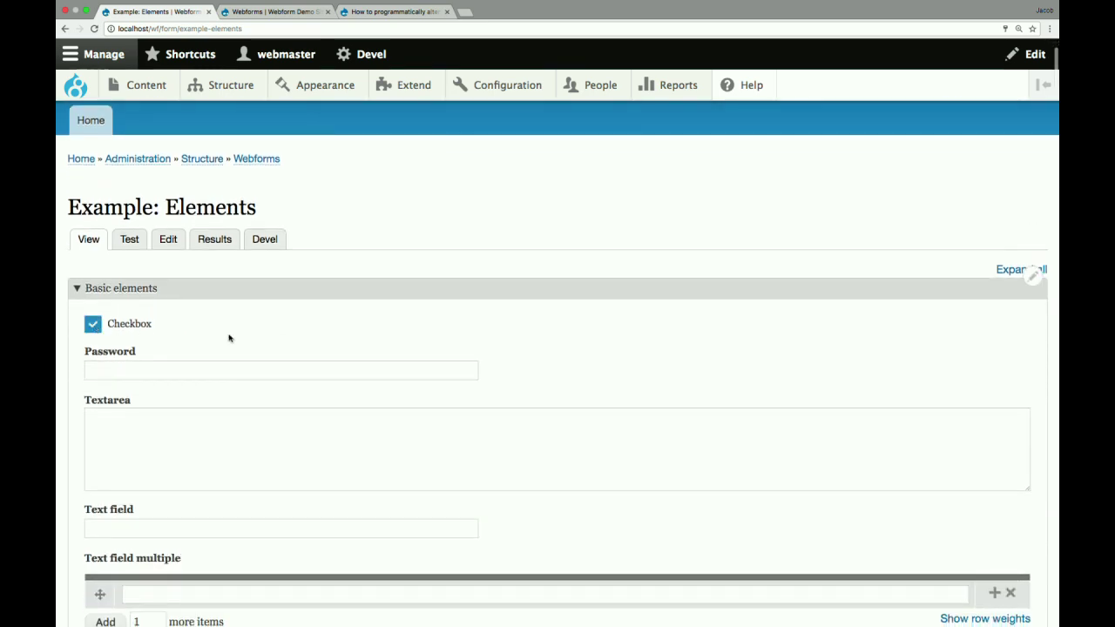
- Examine the form's multiple-value text field and its advanced elements, including autocomplete, CodeMirror, color, email, number and password confirm
scroll(229, 338, down, 5)
scroll(229, 338, down, 5)
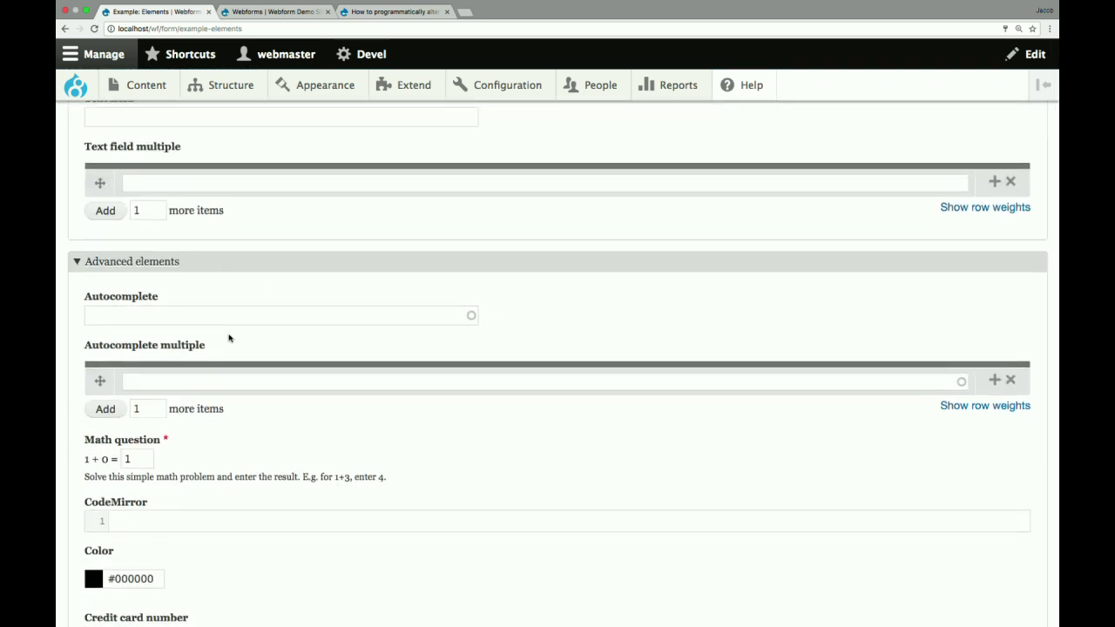
scroll(263, 290, down, 2)
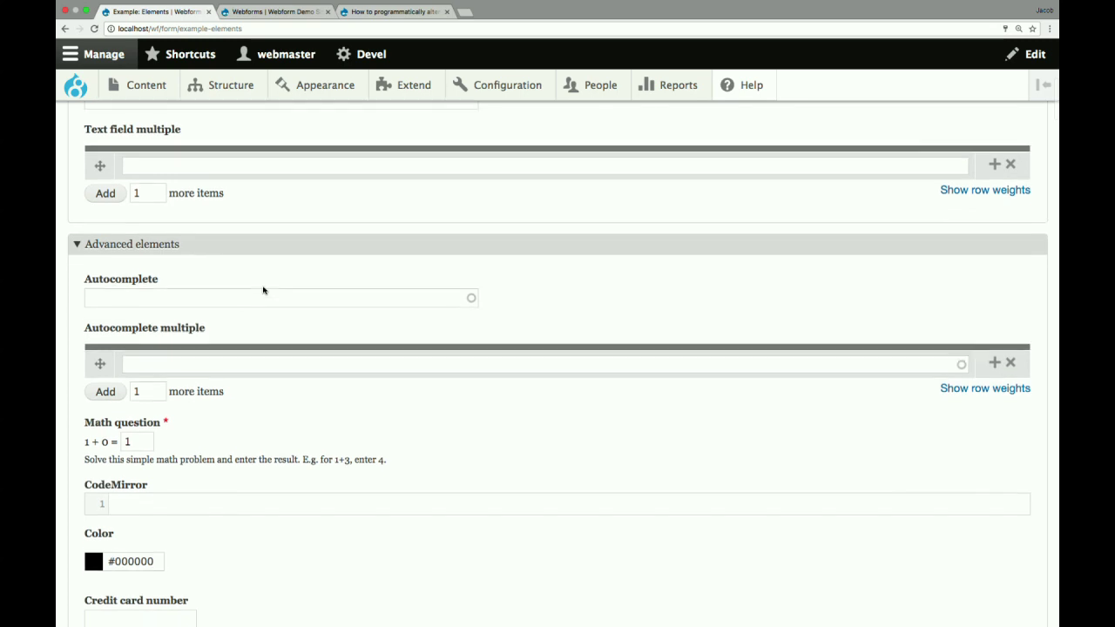
scroll(264, 291, down, 2)
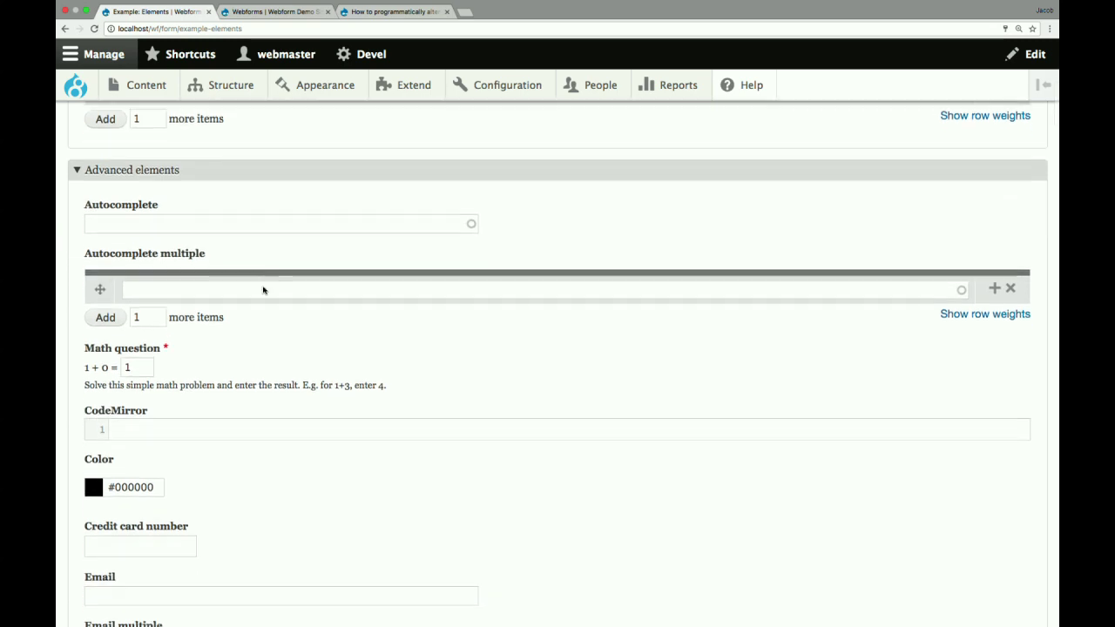
click(116, 273)
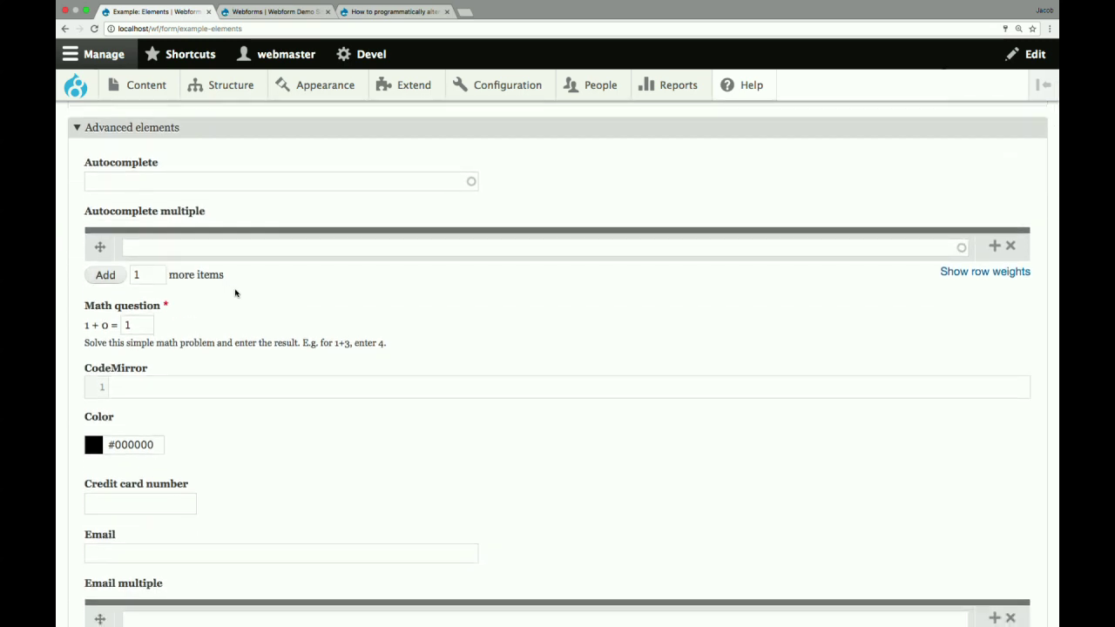
scroll(315, 365, down, 5)
scroll(314, 365, down, 12)
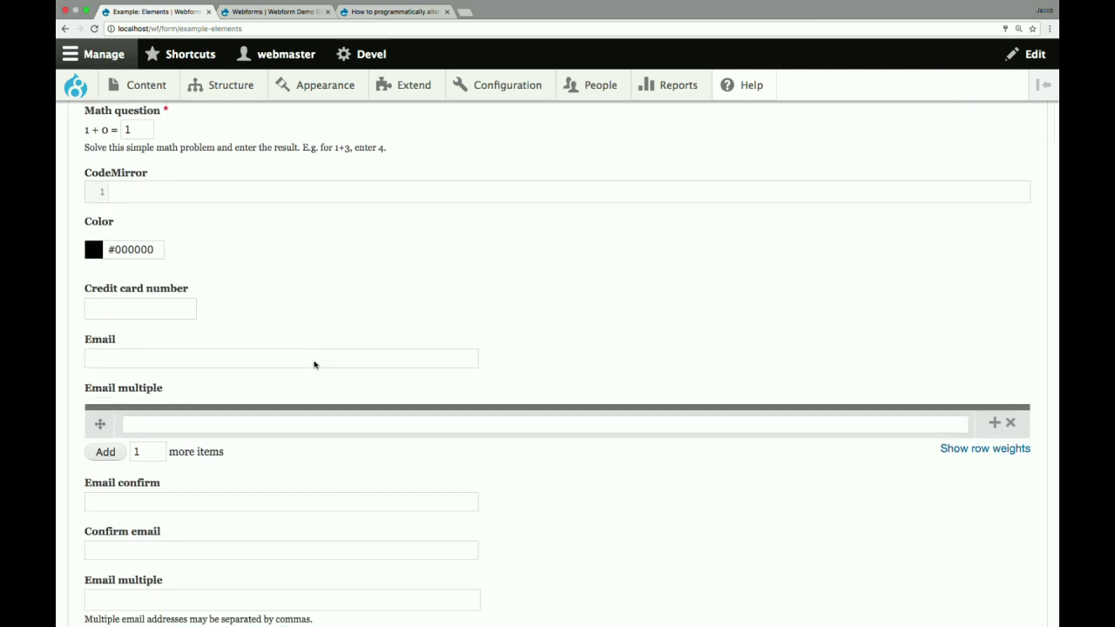
scroll(314, 365, down, 1)
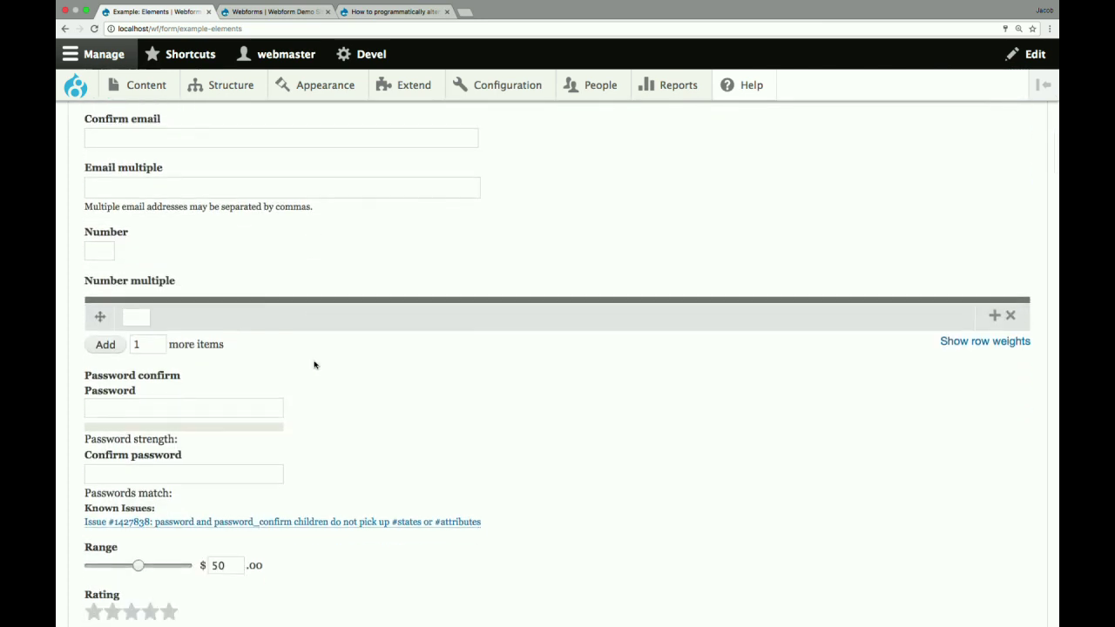
scroll(314, 365, up, 4)
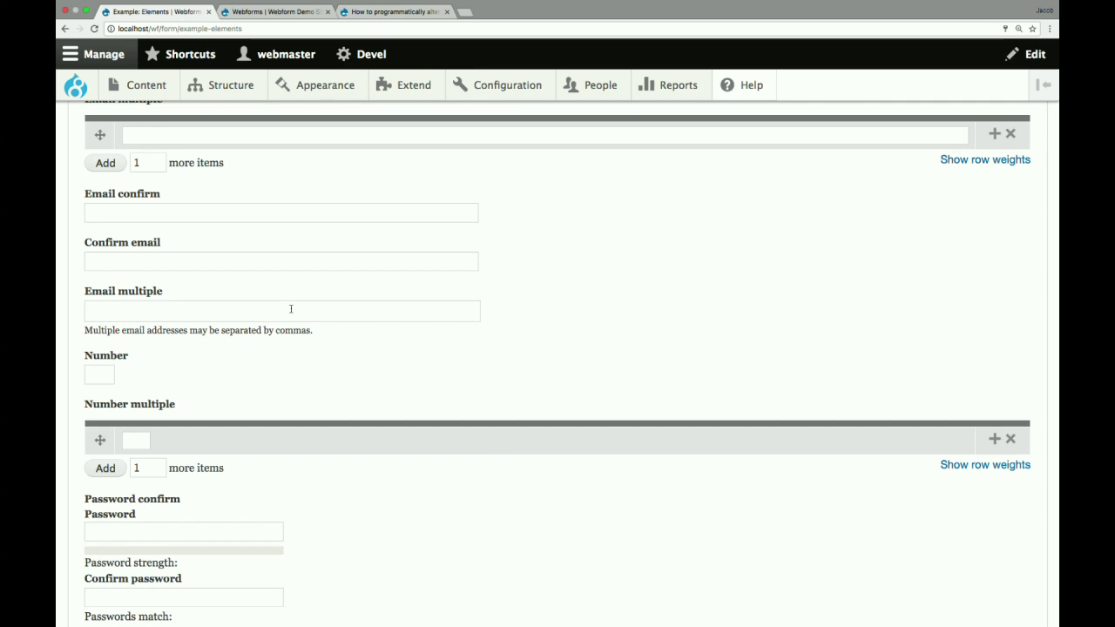
scroll(291, 310, down, 2)
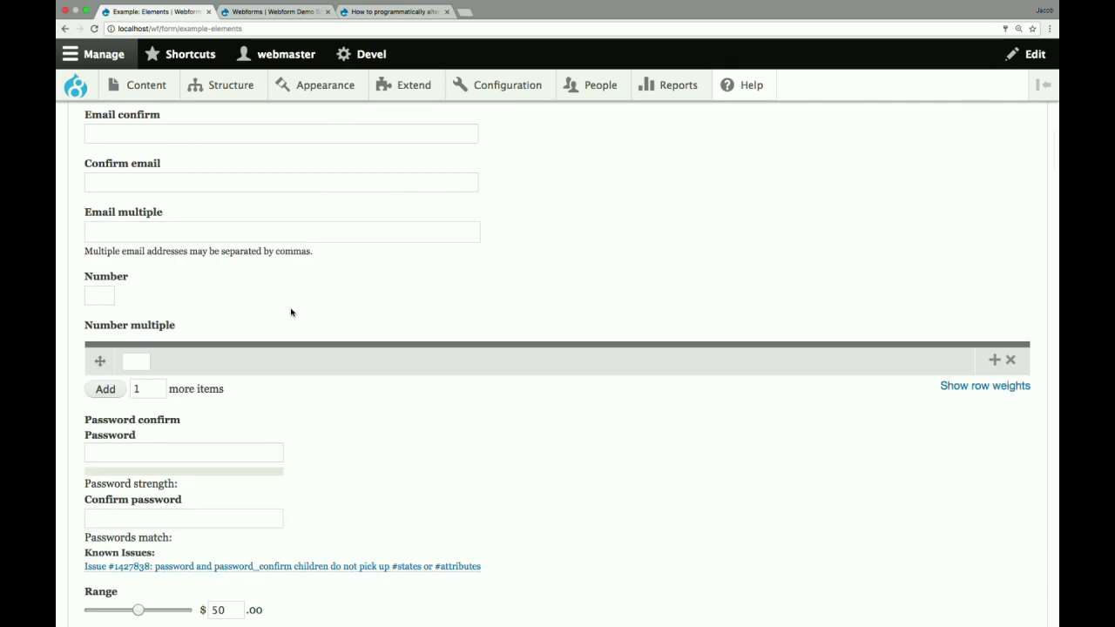
scroll(291, 312, down, 6)
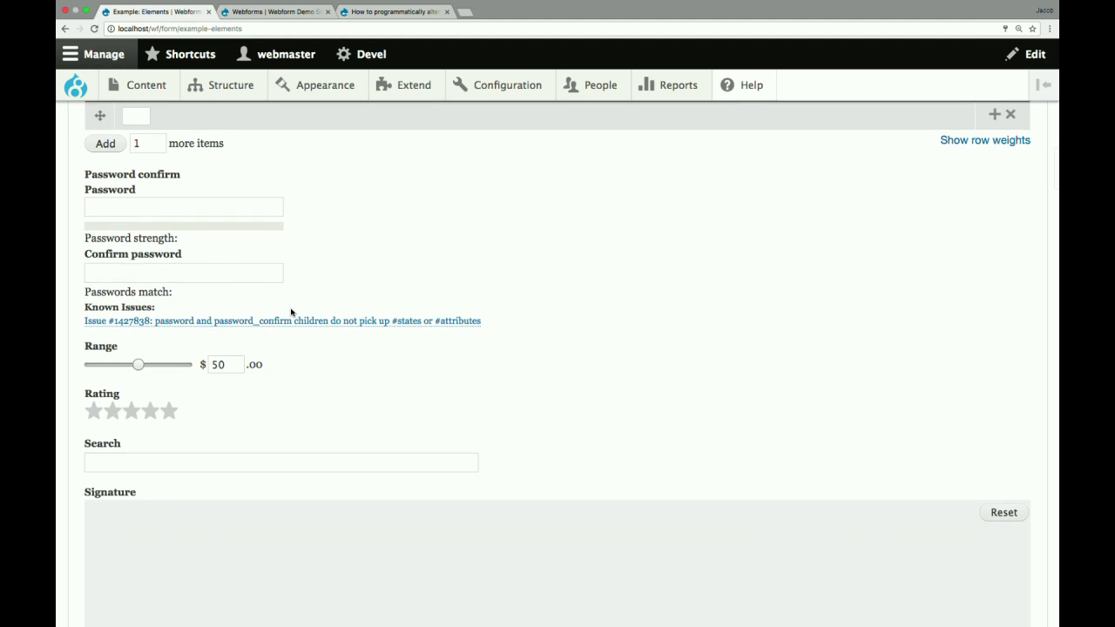
- Give the Rating element four stars and draw a stroke across the Signature area
click(150, 410)
drag(149, 520, 691, 540)
scroll(561, 357, down, 12)
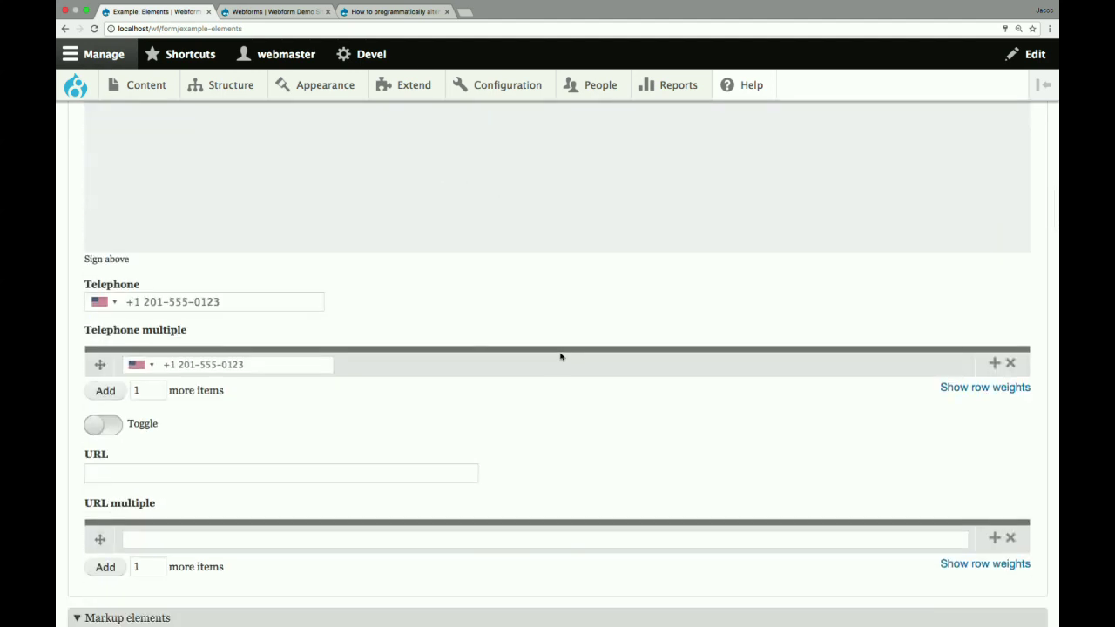
- Try the Telephone field's input formatting and switch the single Toggle element on
click(225, 299)
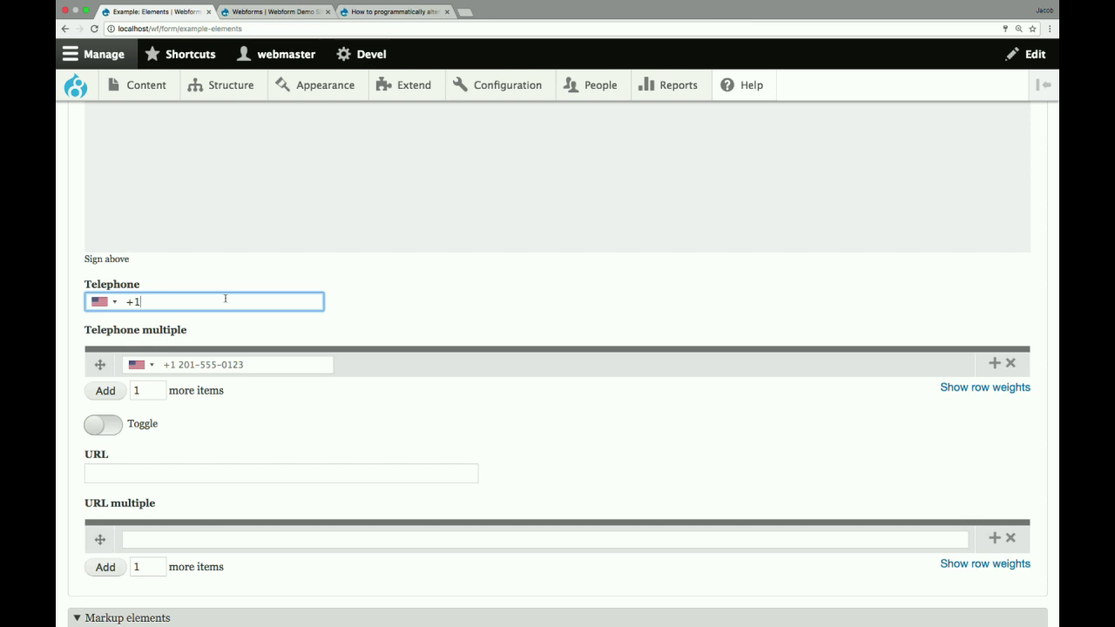
scroll(225, 299, down, 2)
click(103, 327)
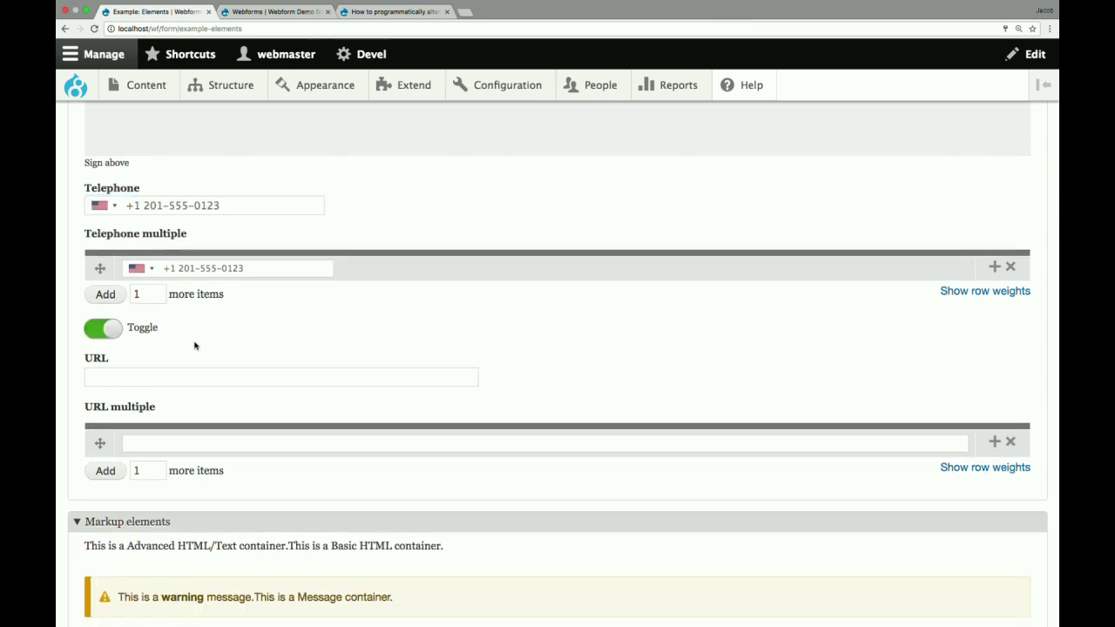
- Select the Other... option in both the Buttons other and Checkboxes other elements
scroll(195, 346, down, 4)
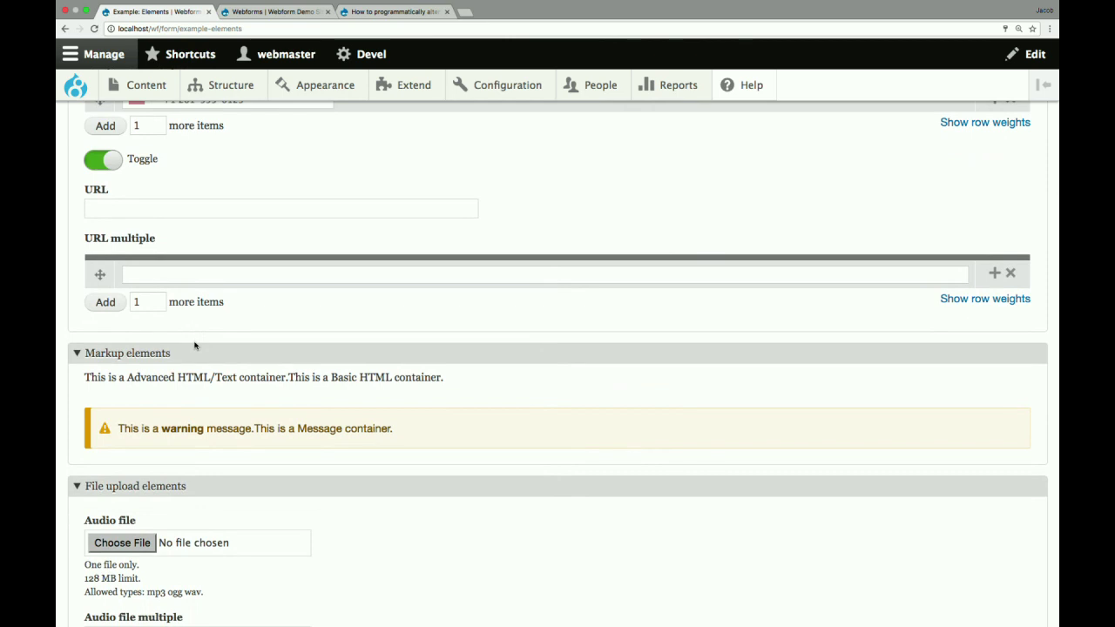
scroll(194, 346, down, 8)
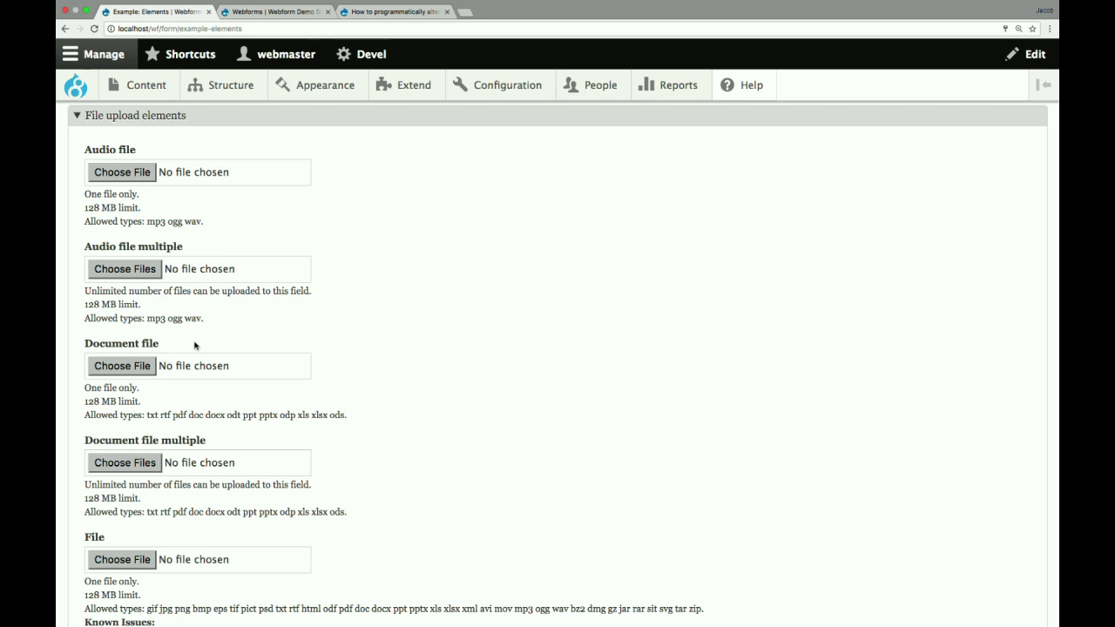
scroll(195, 346, down, 5)
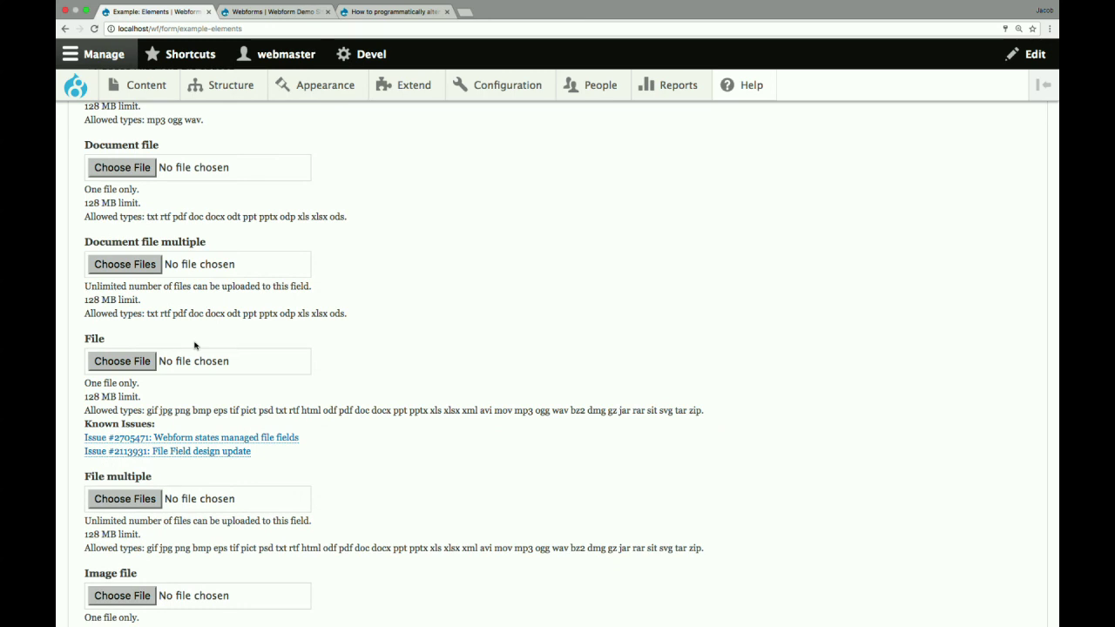
scroll(195, 346, down, 20)
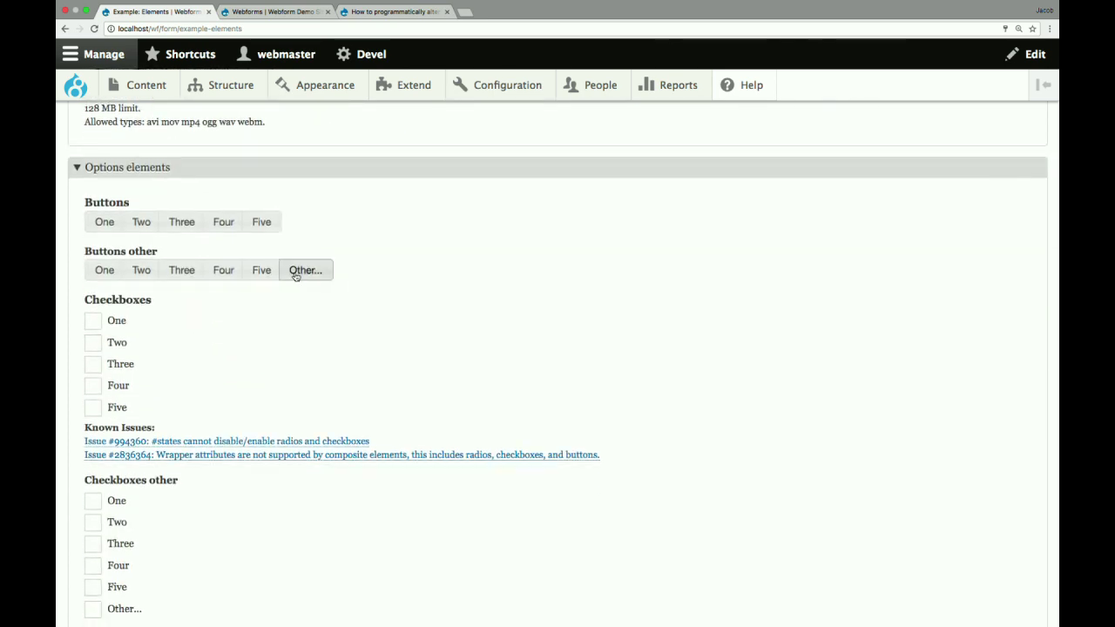
click(296, 274)
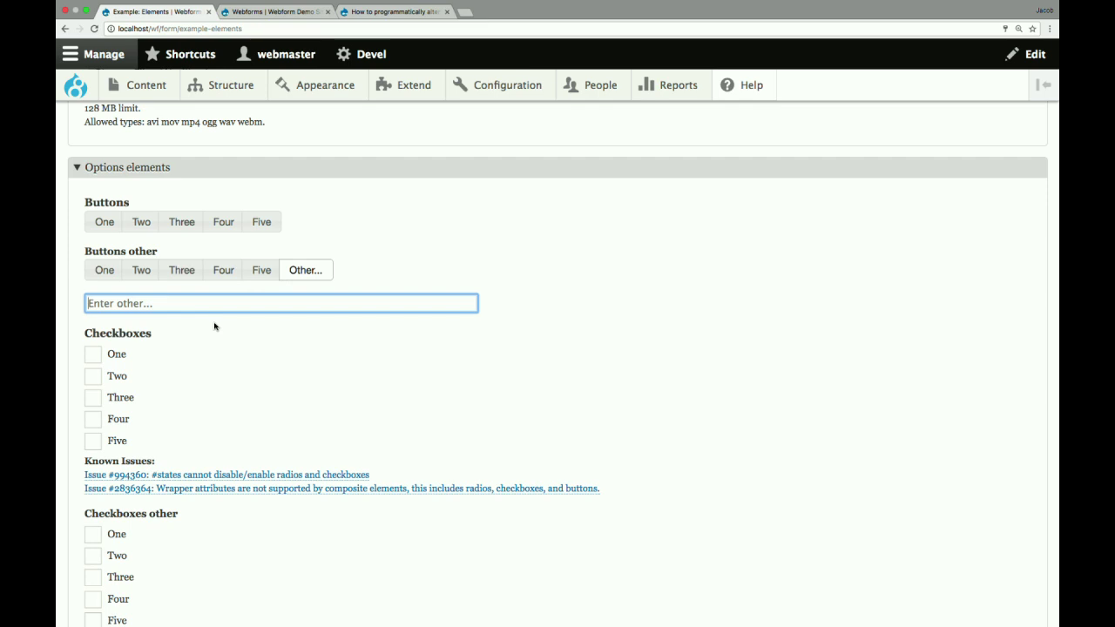
scroll(215, 326, down, 5)
click(93, 421)
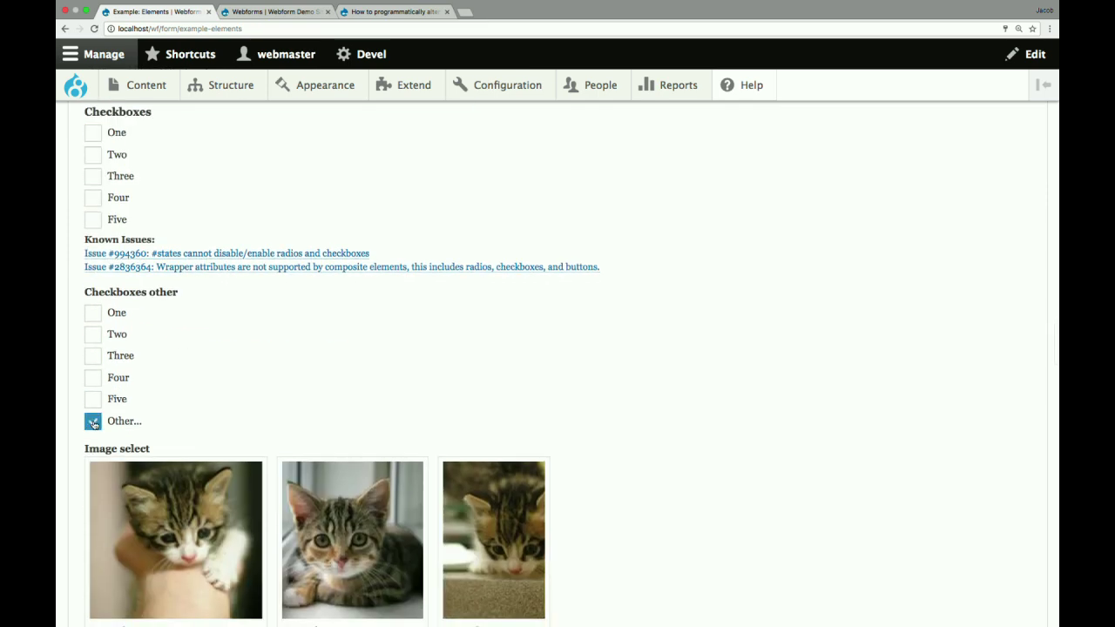
- Examine the image select, table sort, toggles, container, date/time and entity reference elements of the example form
scroll(298, 373, down, 4)
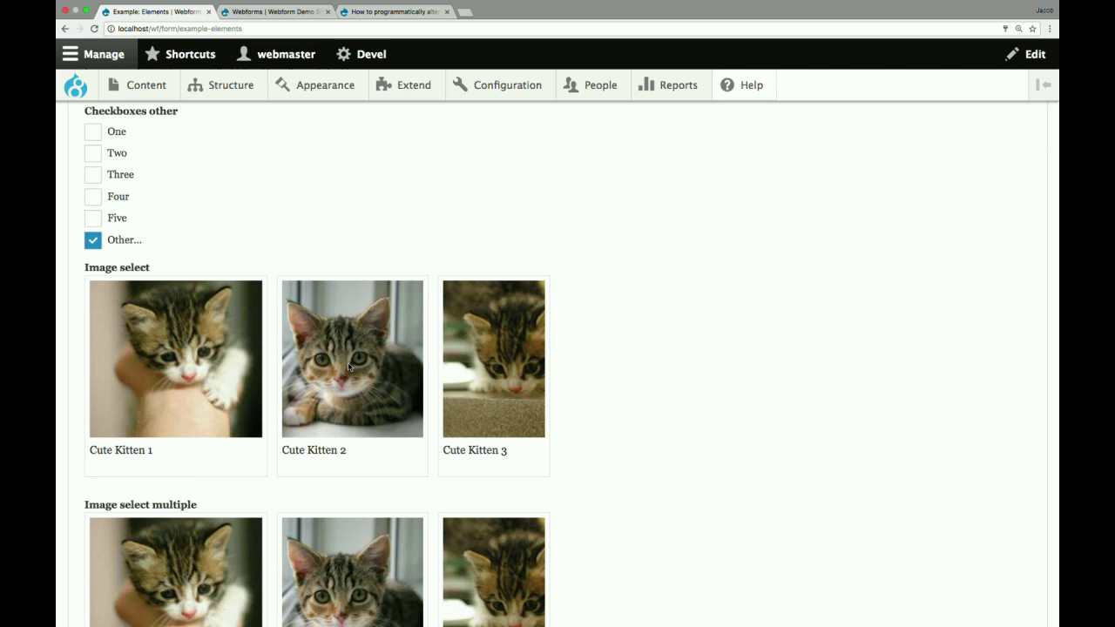
scroll(349, 367, down, 12)
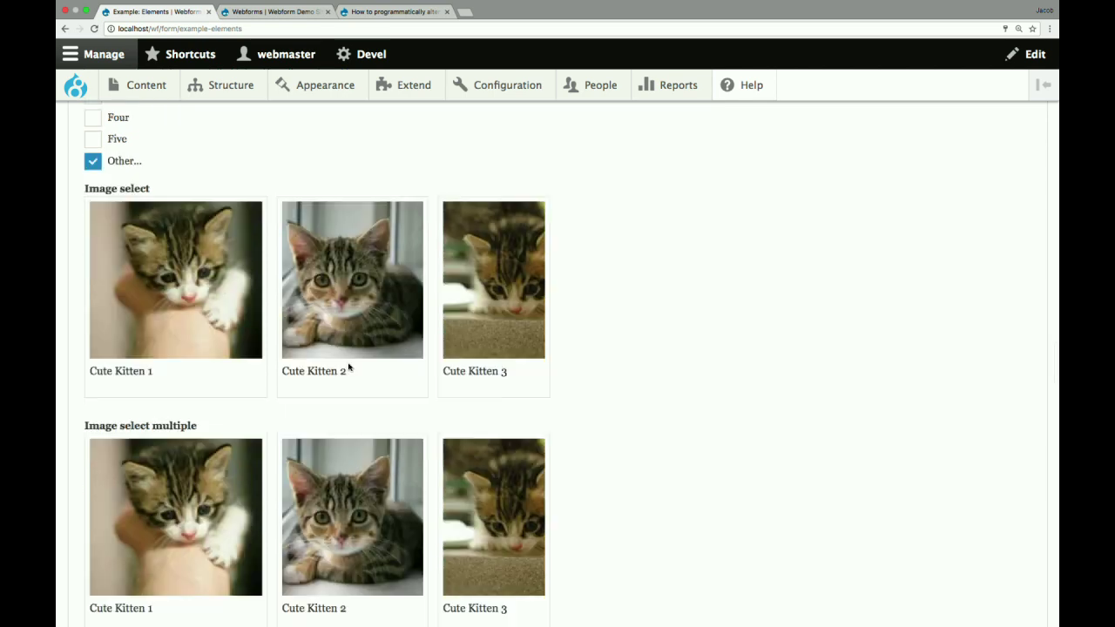
scroll(349, 367, down, 9)
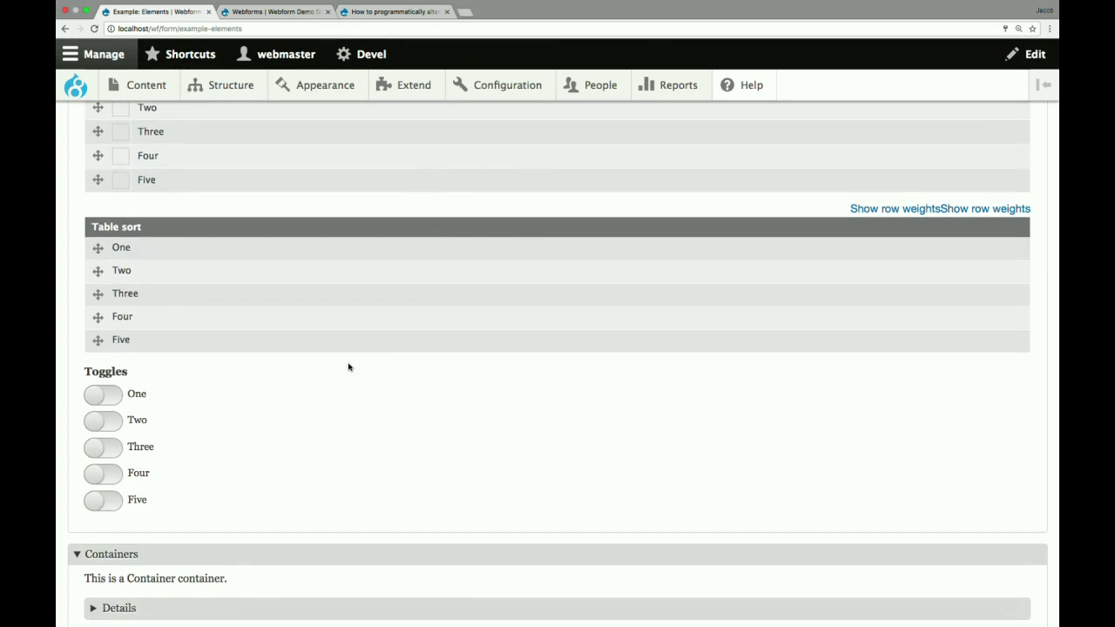
scroll(349, 366, down, 14)
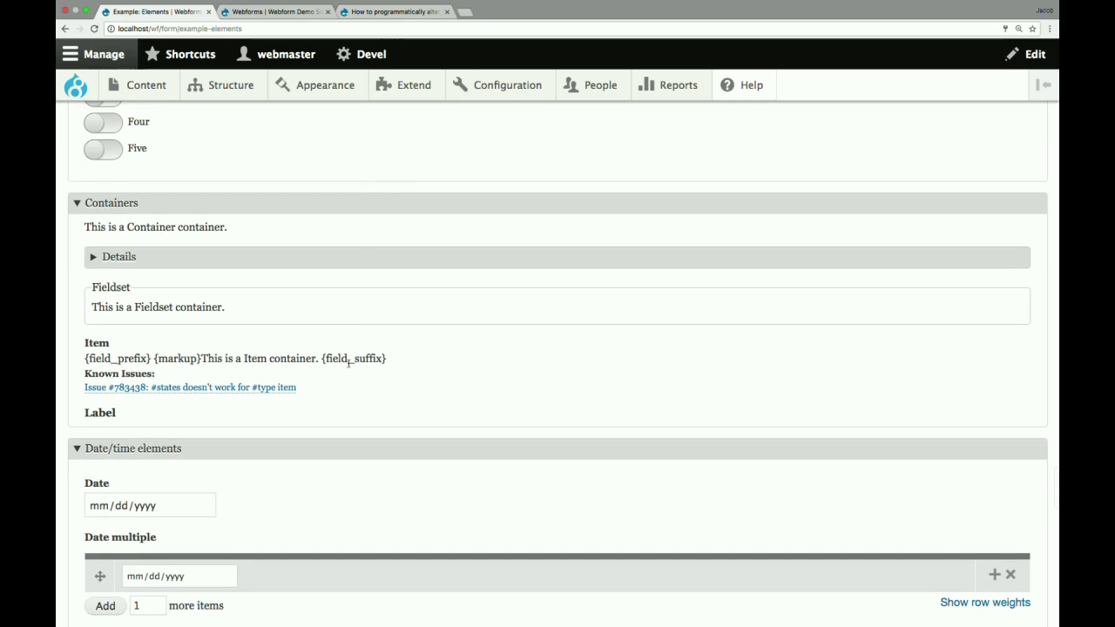
scroll(348, 364, down, 20)
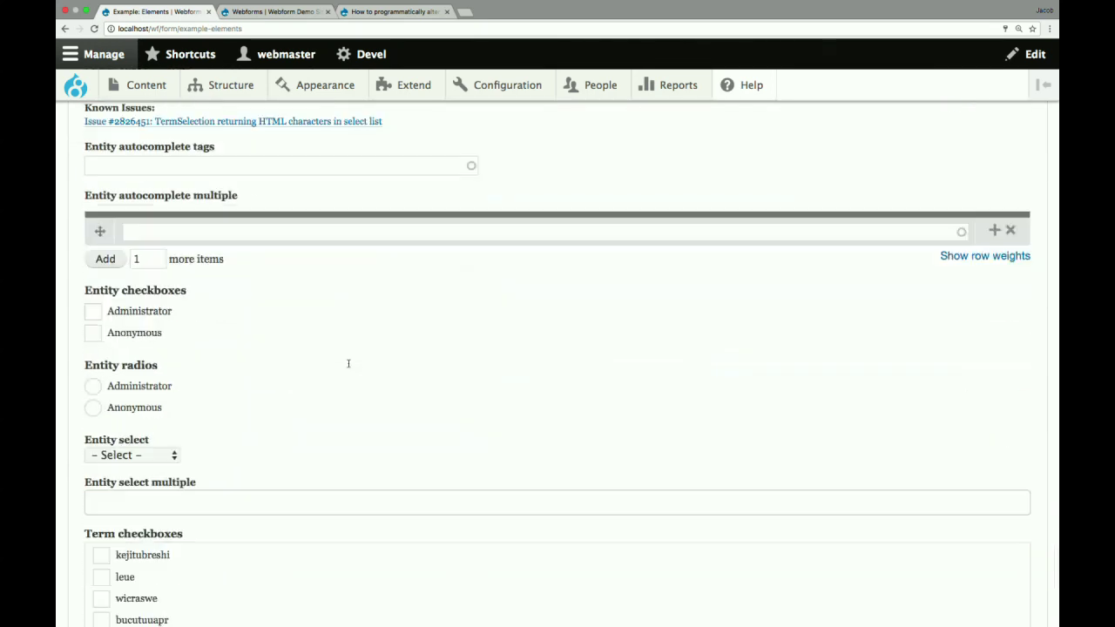
scroll(348, 366, down, 3)
scroll(348, 367, up, 8)
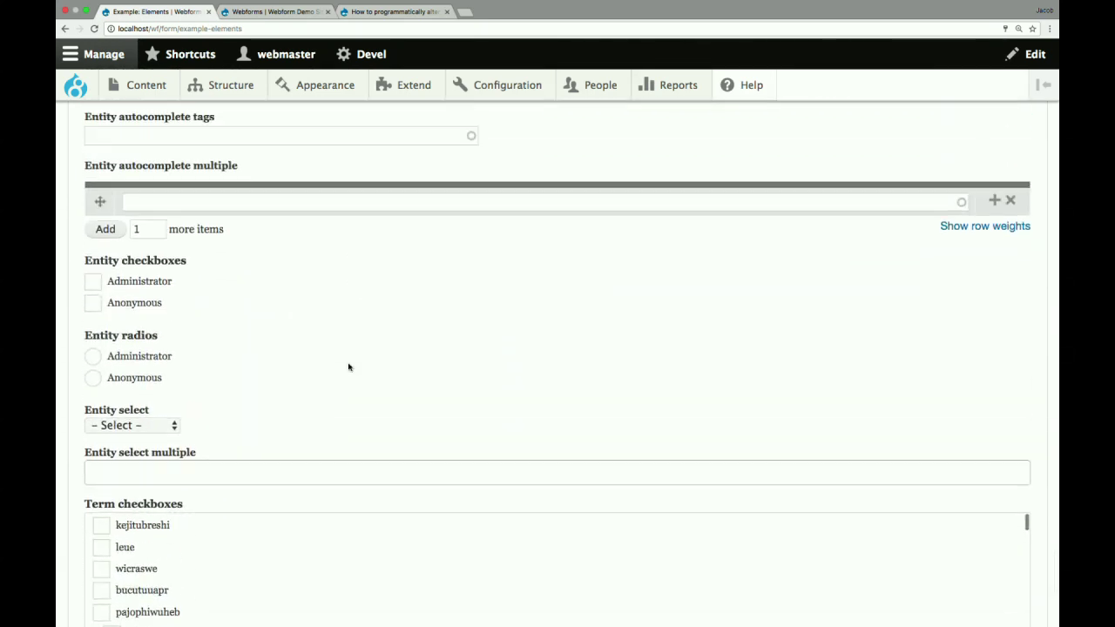
scroll(342, 295, up, 3)
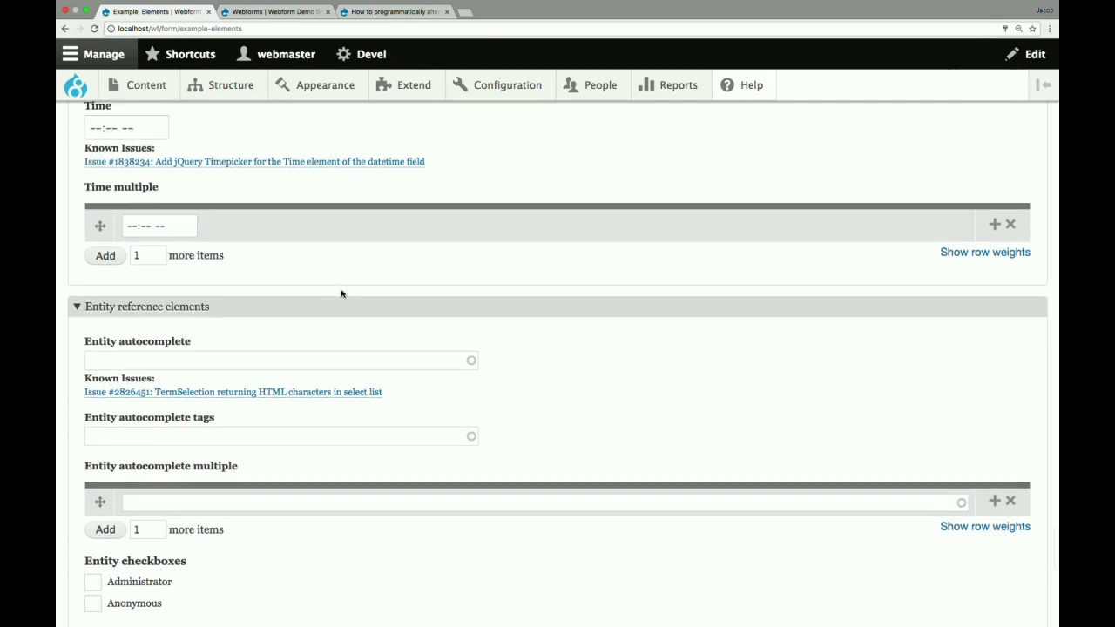
scroll(342, 295, down, 7)
scroll(341, 294, down, 3)
scroll(317, 177, up, 20)
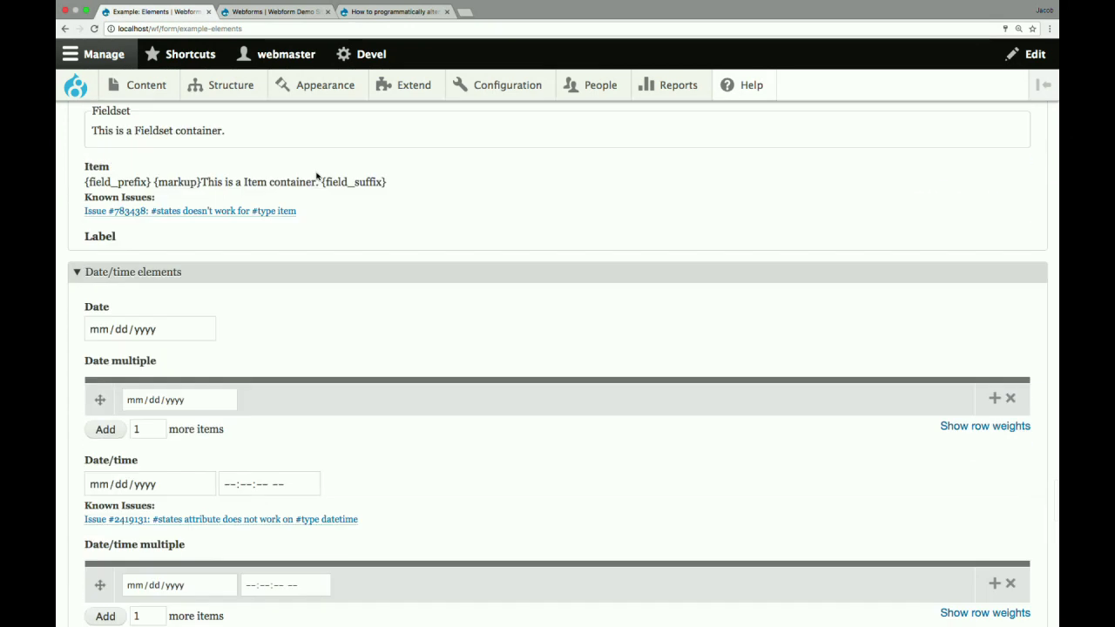
- Open the Example: Elements form for quick editing and examine its full element list, from basic to other elements
scroll(317, 177, up, 20)
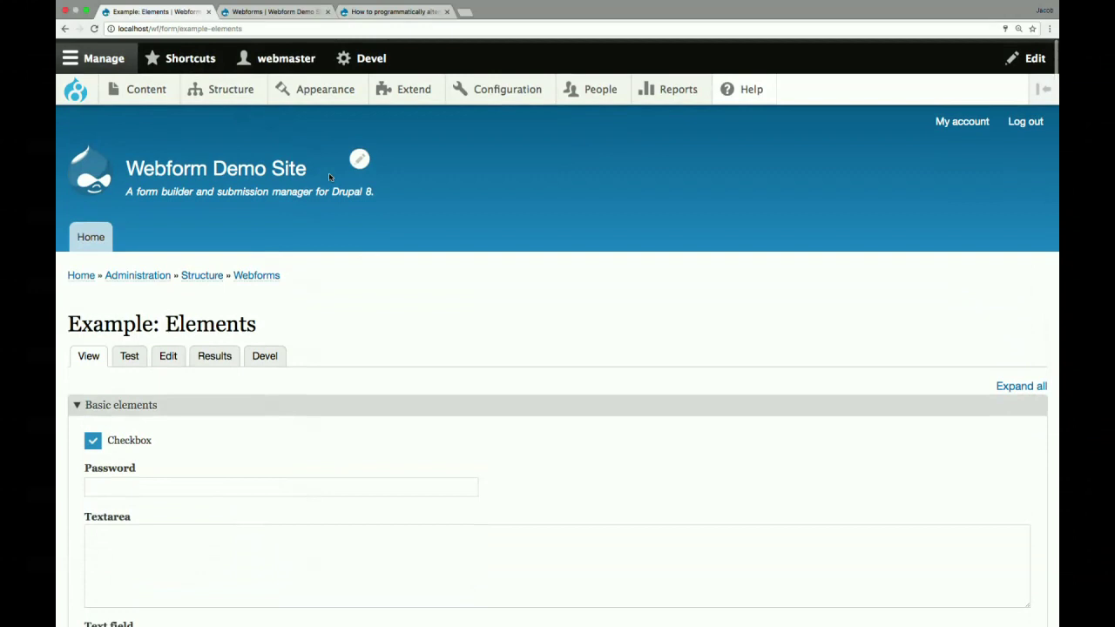
click(1031, 392)
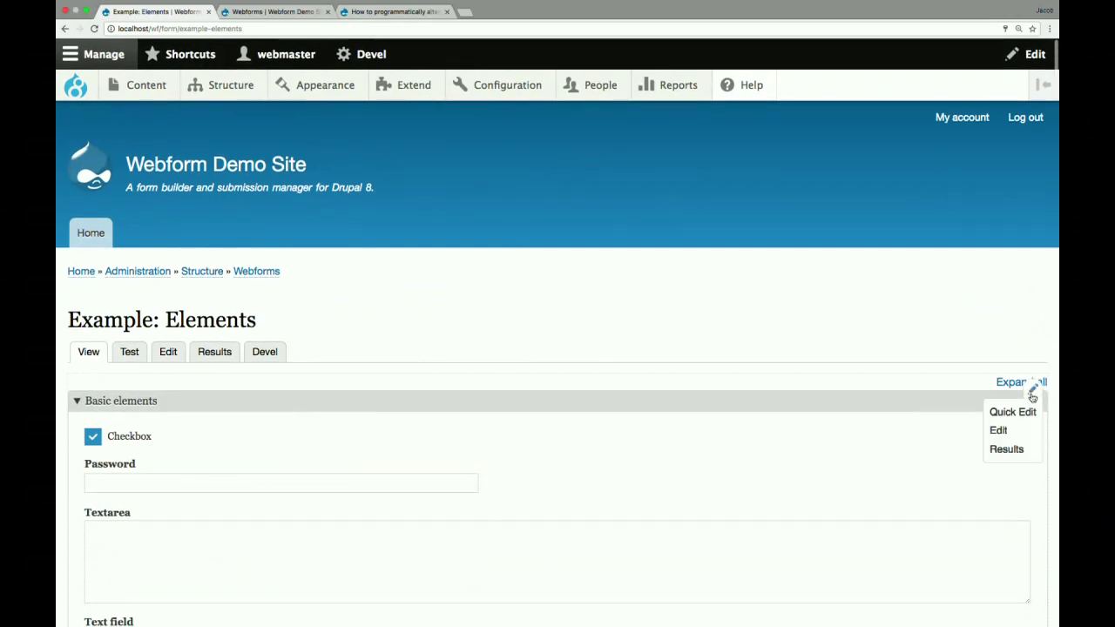
click(1012, 413)
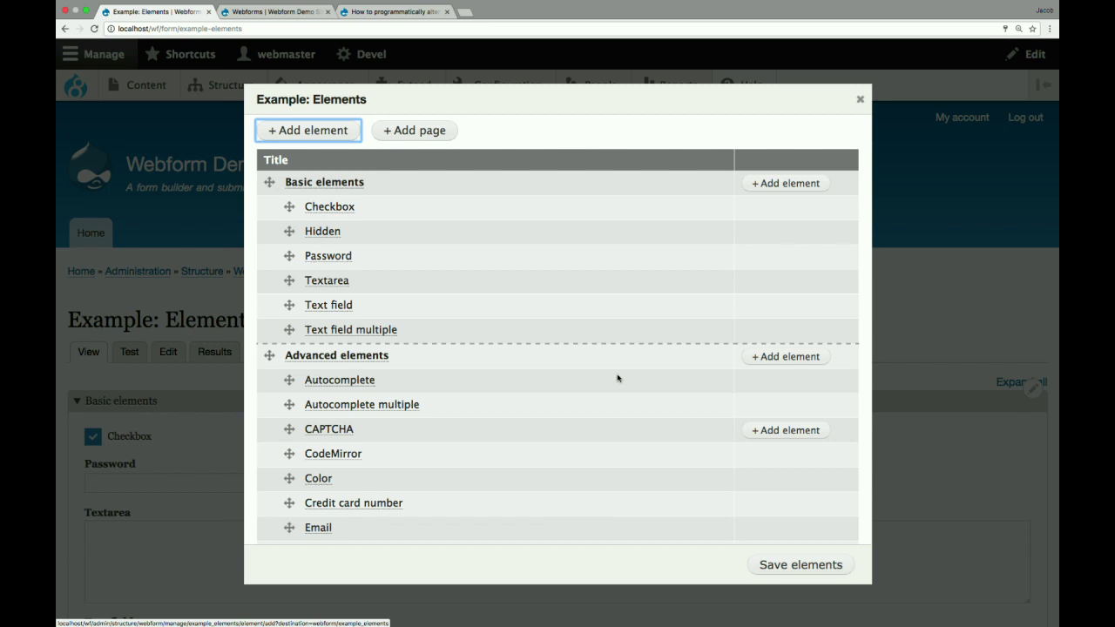
scroll(580, 319, down, 5)
scroll(580, 320, down, 8)
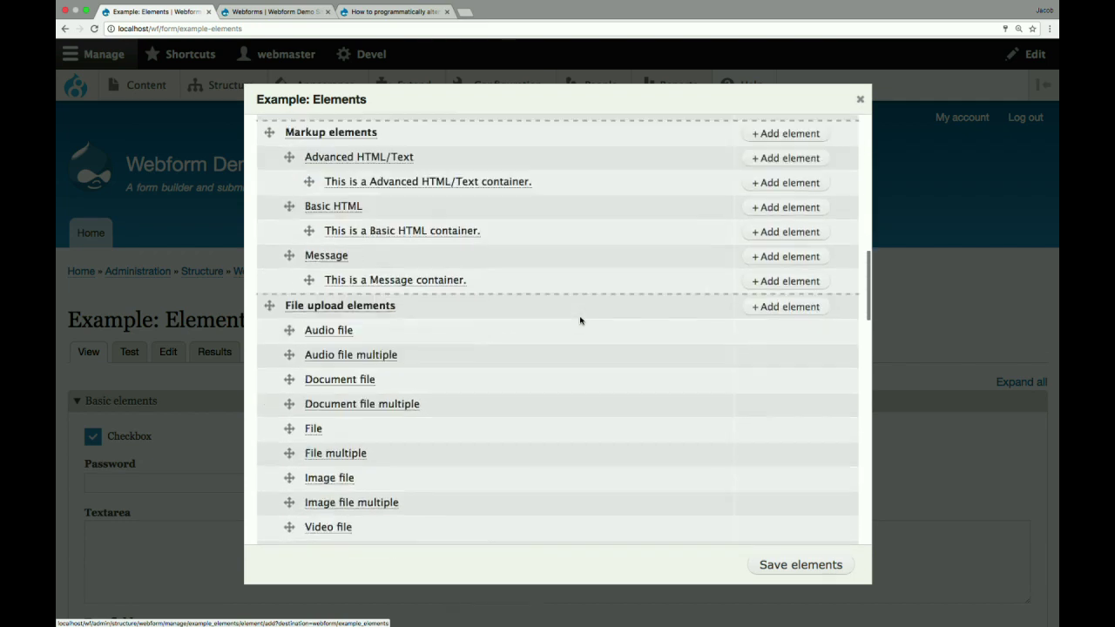
scroll(580, 319, down, 2)
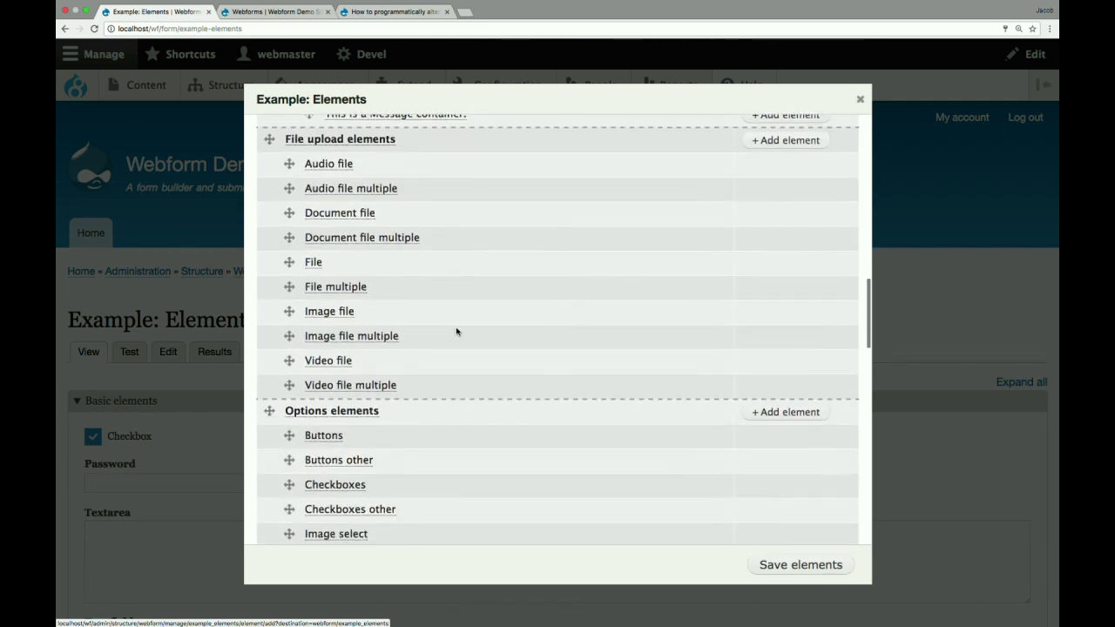
scroll(458, 333, down, 1)
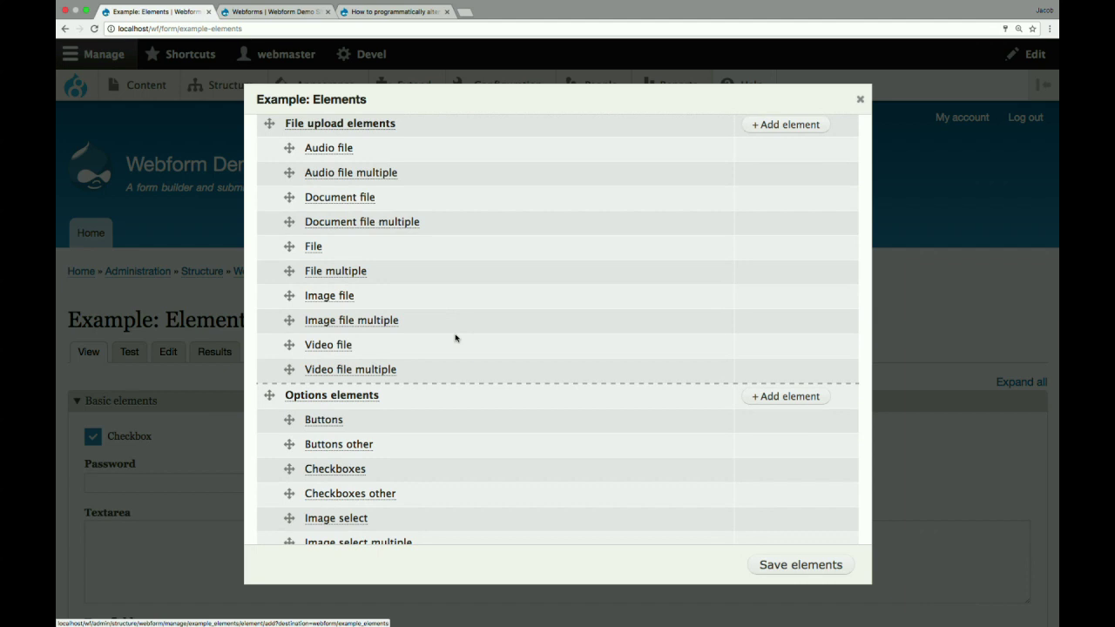
scroll(436, 327, down, 1)
scroll(437, 326, down, 10)
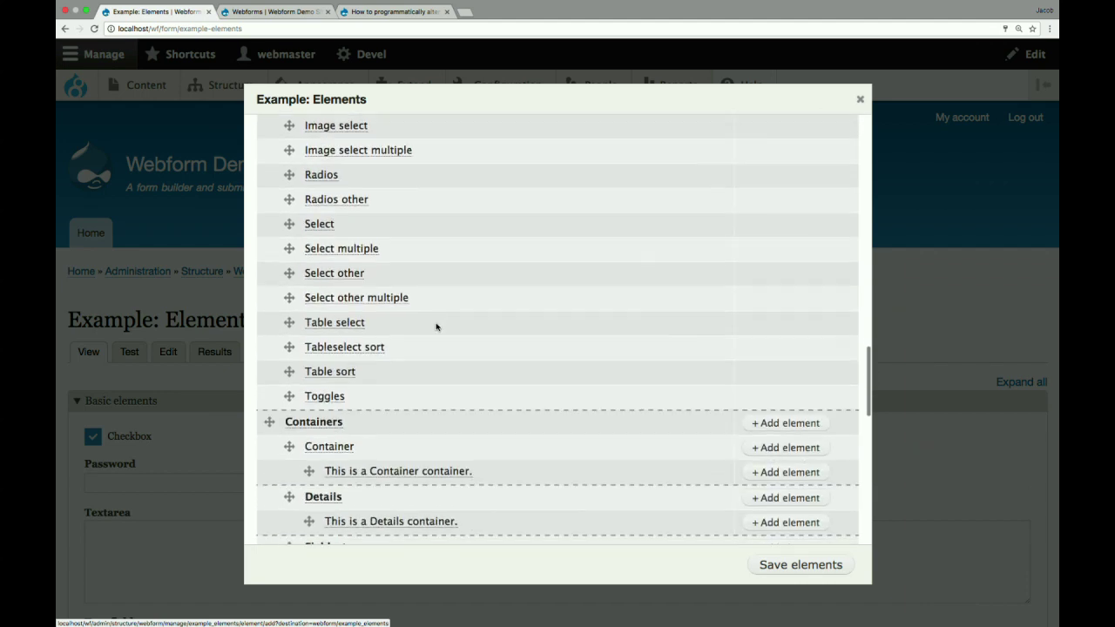
scroll(436, 327, down, 10)
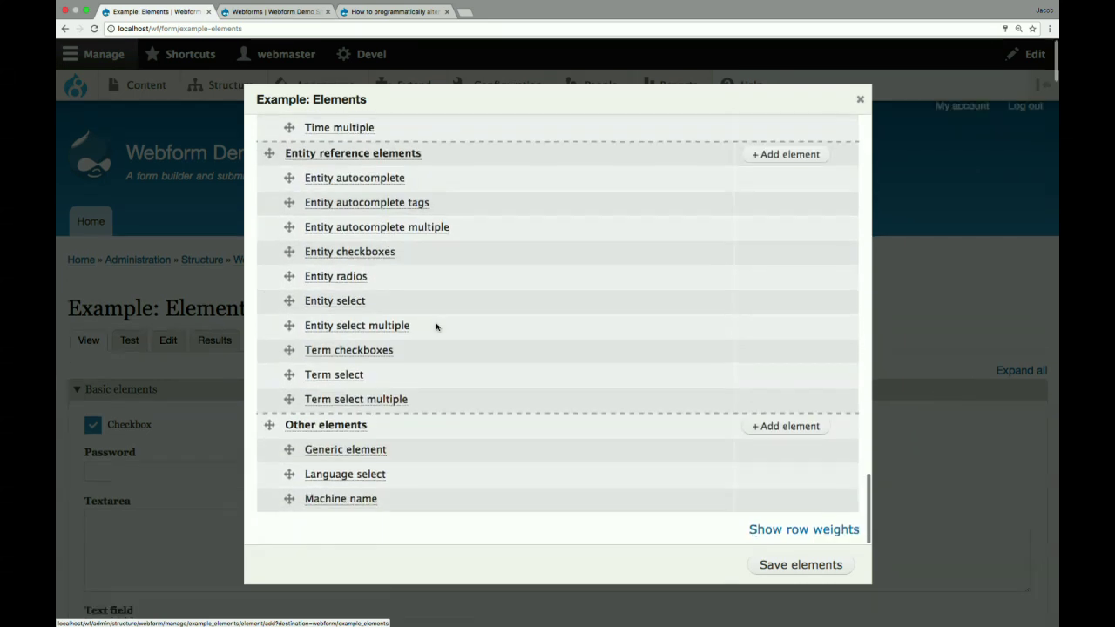
scroll(437, 327, up, 10)
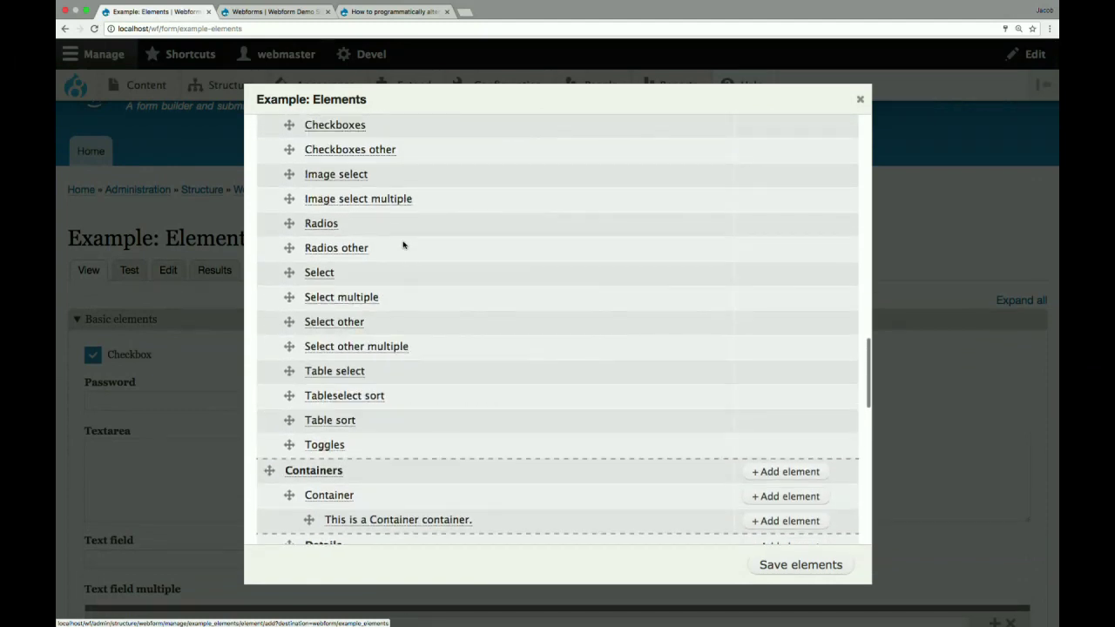
- Review the Image select multiple element's image options, open the file browser for the first image, and close the element's settings
click(390, 199)
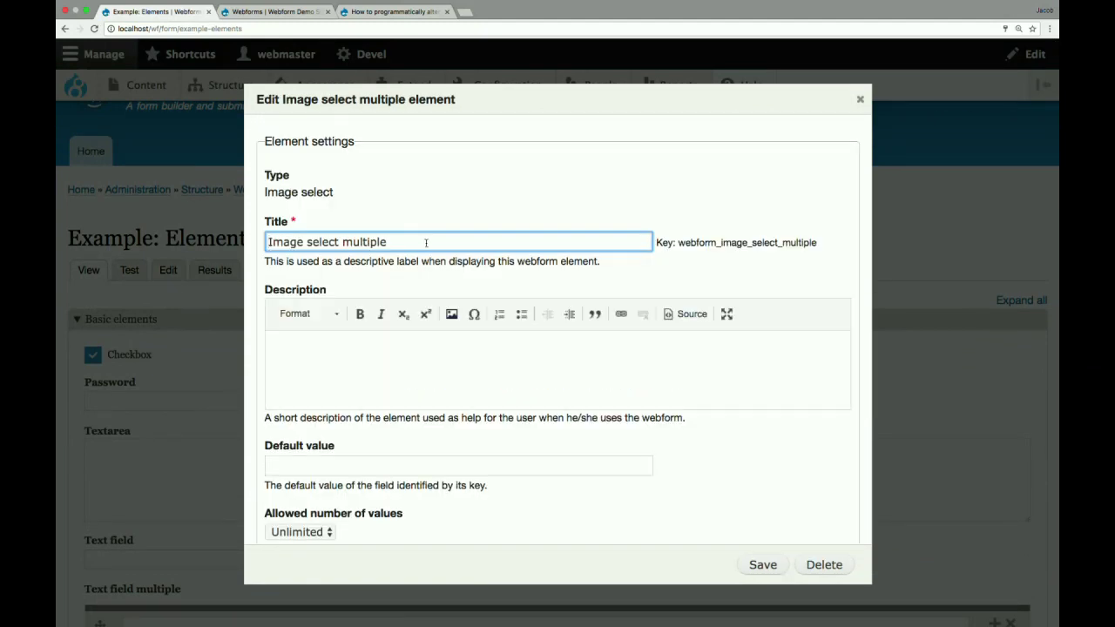
scroll(426, 244, down, 5)
scroll(426, 245, down, 4)
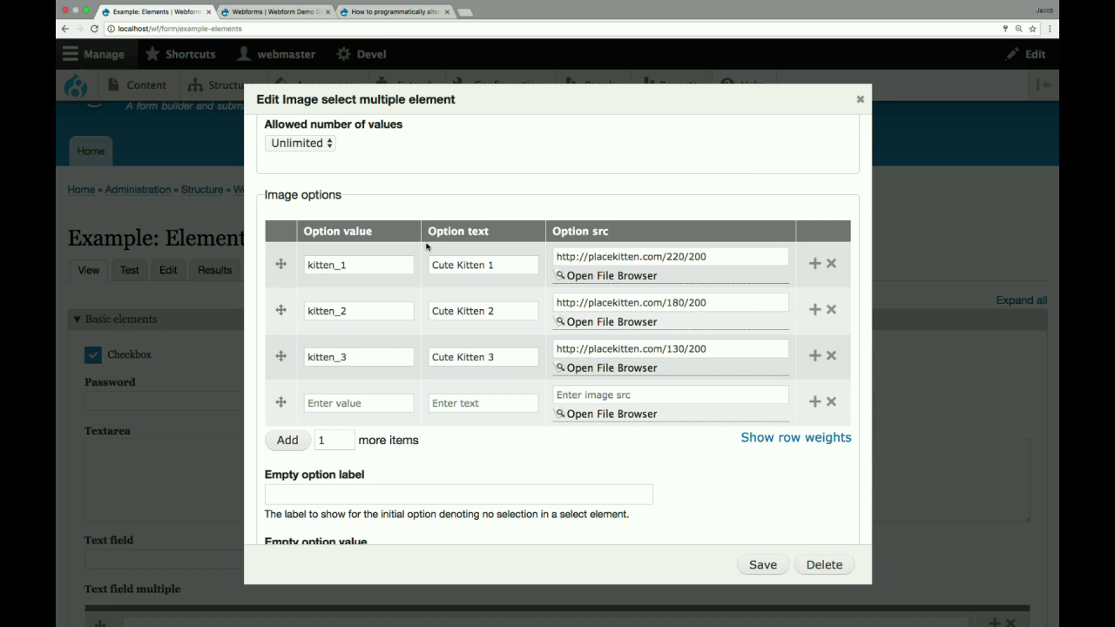
click(599, 277)
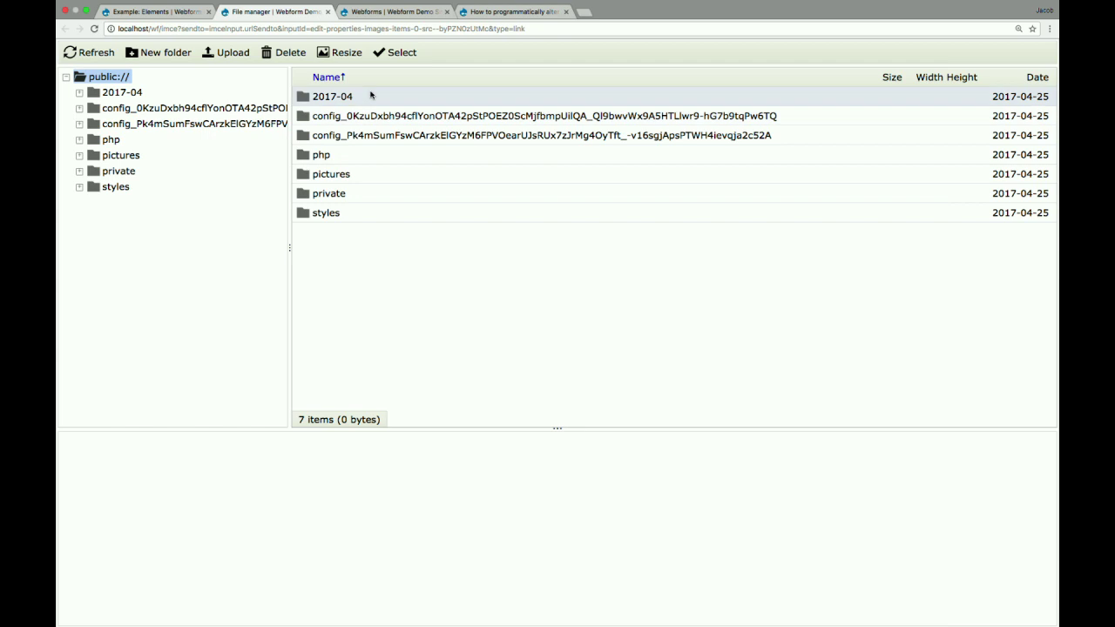
click(167, 17)
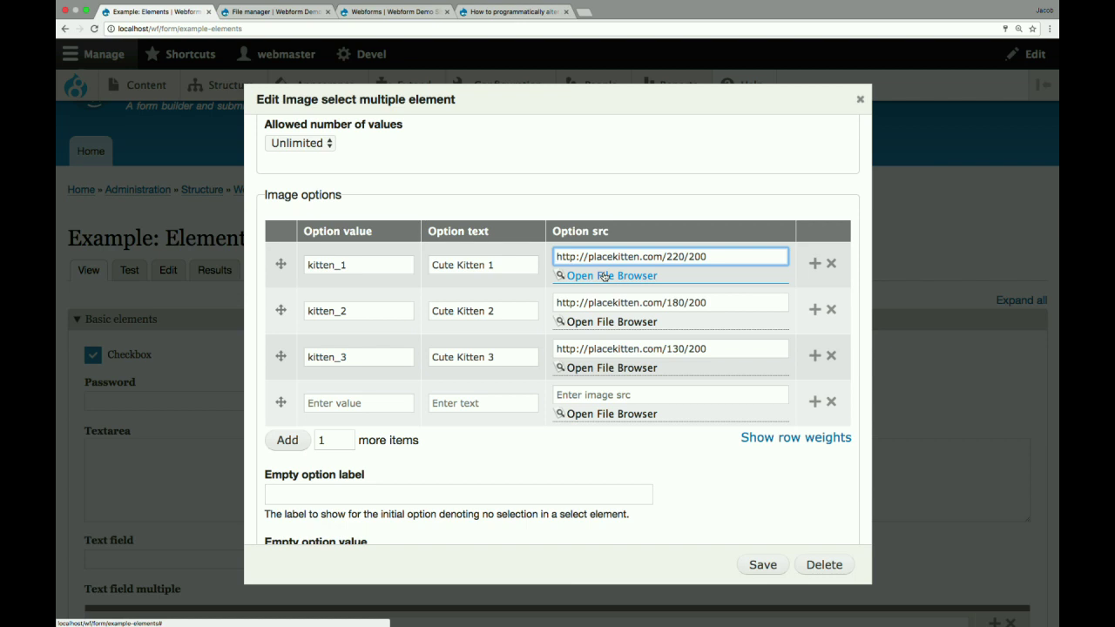
click(860, 101)
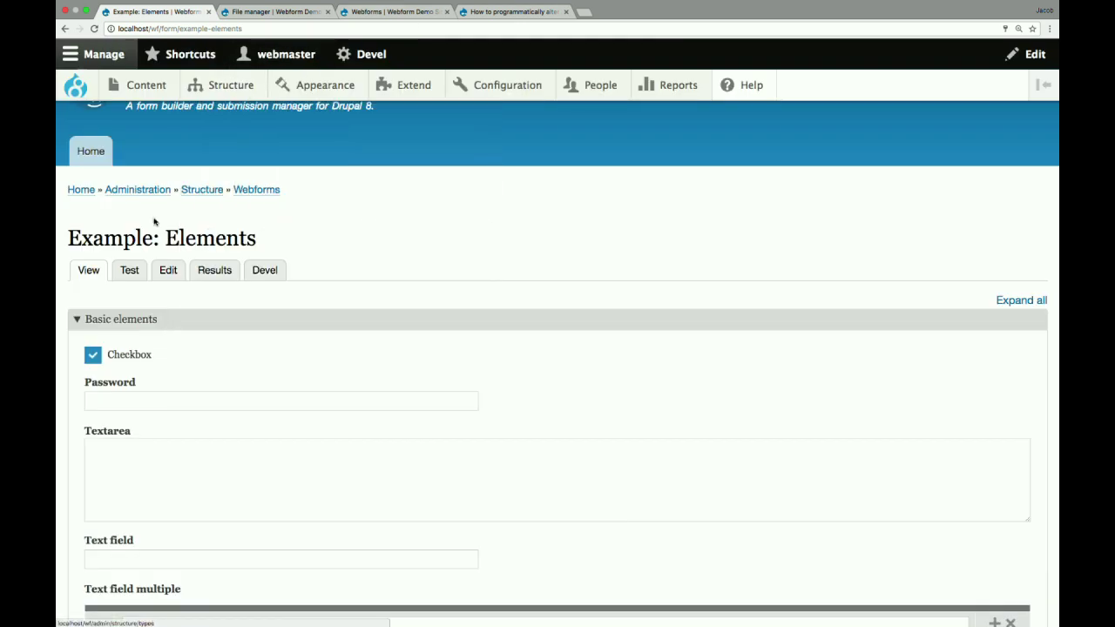
- Go back to the webforms list and open the Example: Elements: Composite form
click(257, 189)
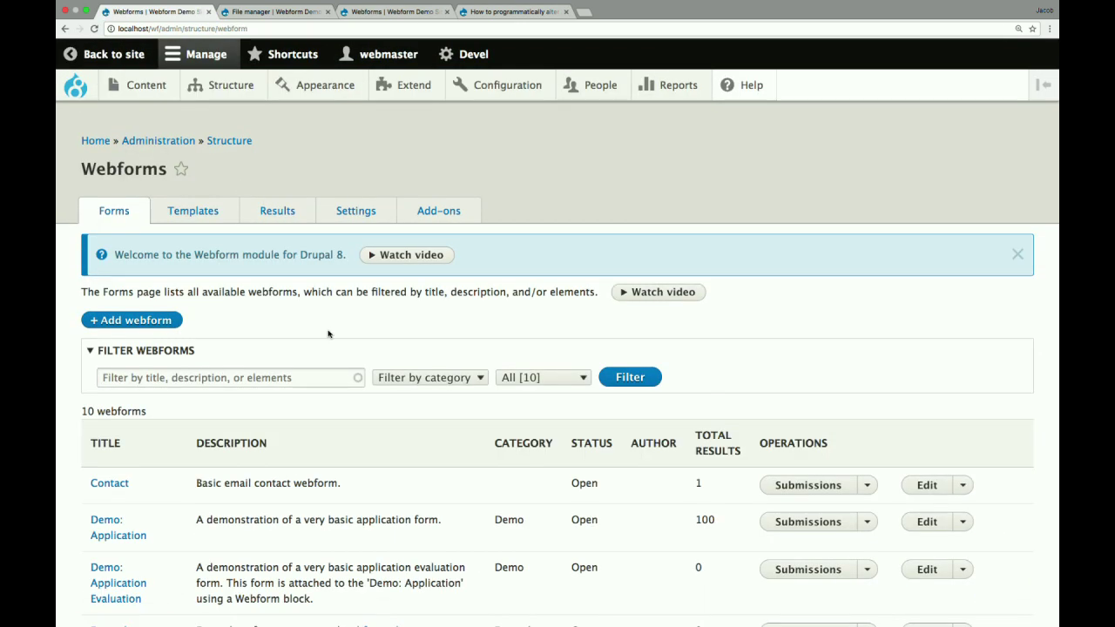
scroll(346, 321, down, 5)
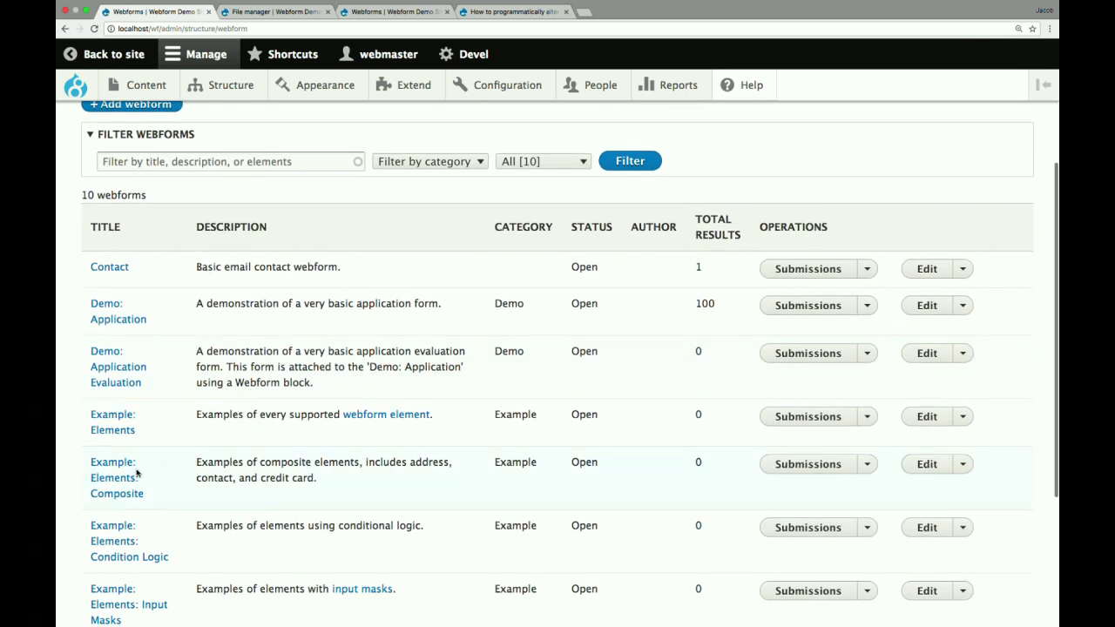
click(128, 478)
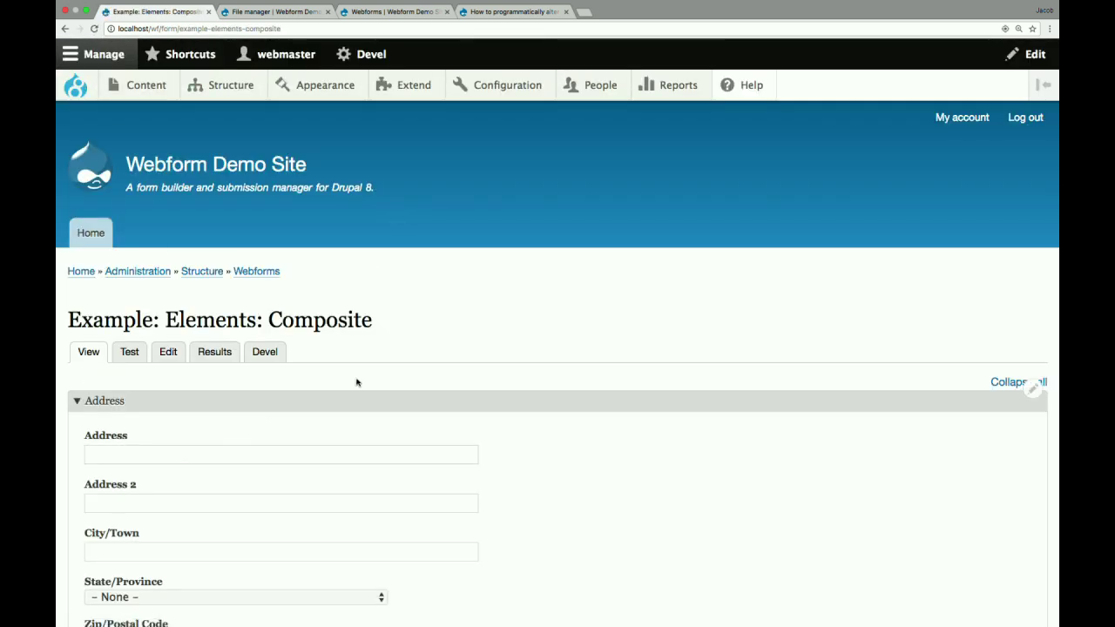
- Add one more row to the Address multiple element
scroll(356, 382, down, 3)
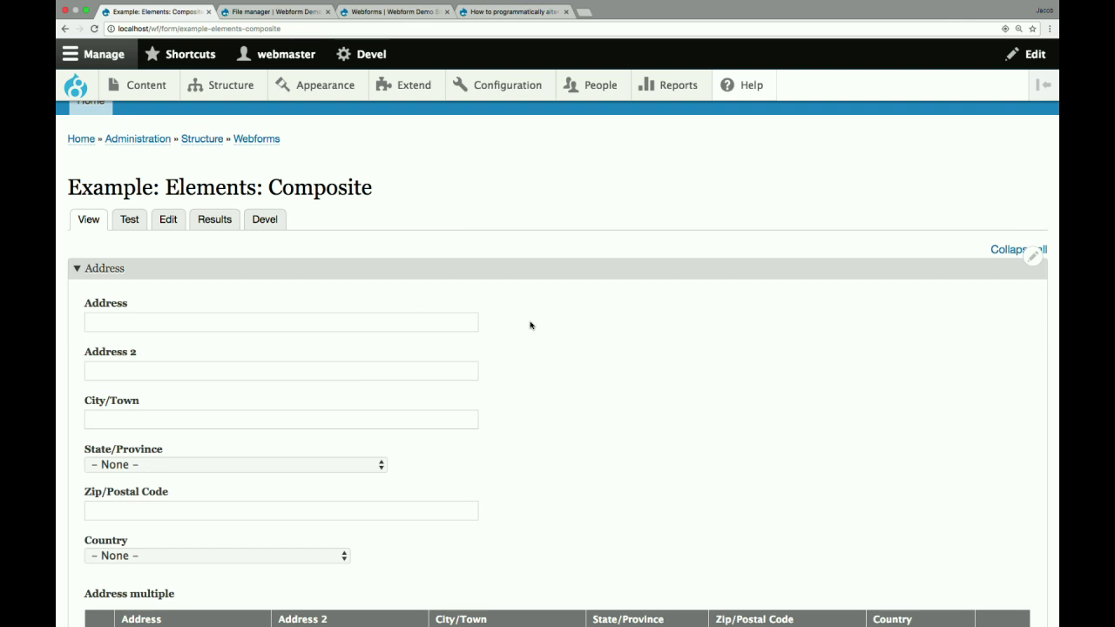
scroll(530, 325, down, 5)
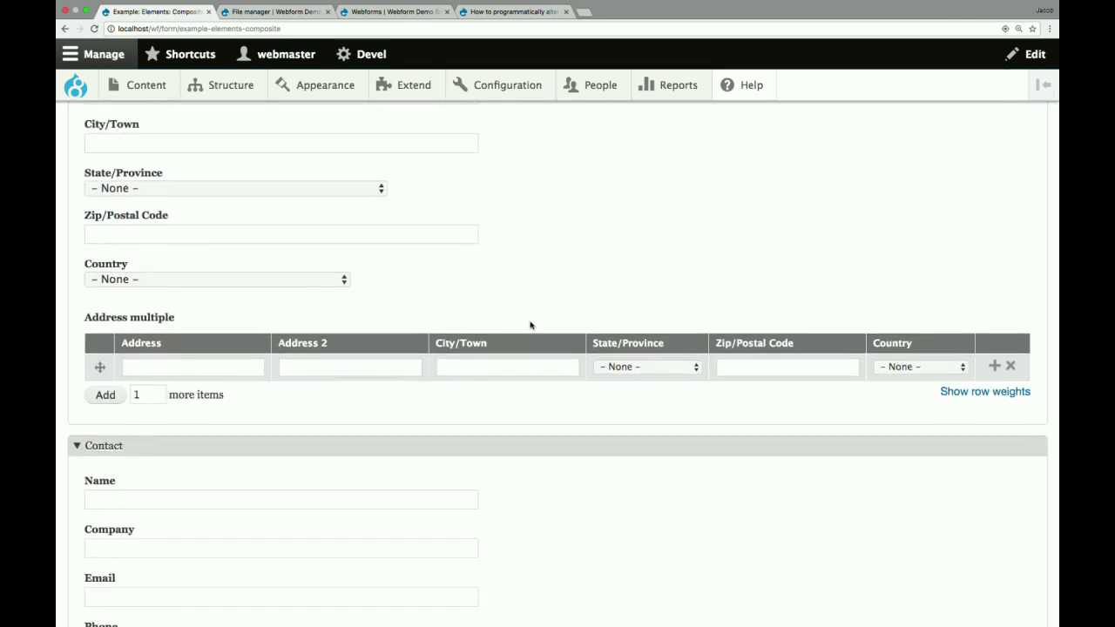
click(106, 394)
- Look over the Contact and Credit card elements and answer Likert question 1 with 2
scroll(345, 411, down, 7)
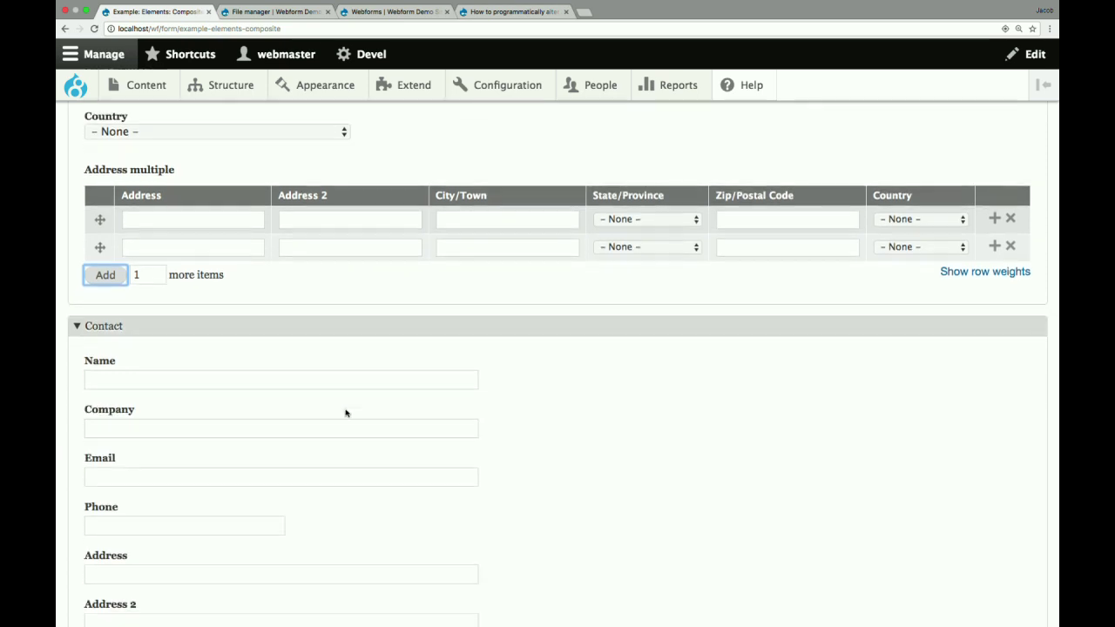
scroll(345, 413, down, 15)
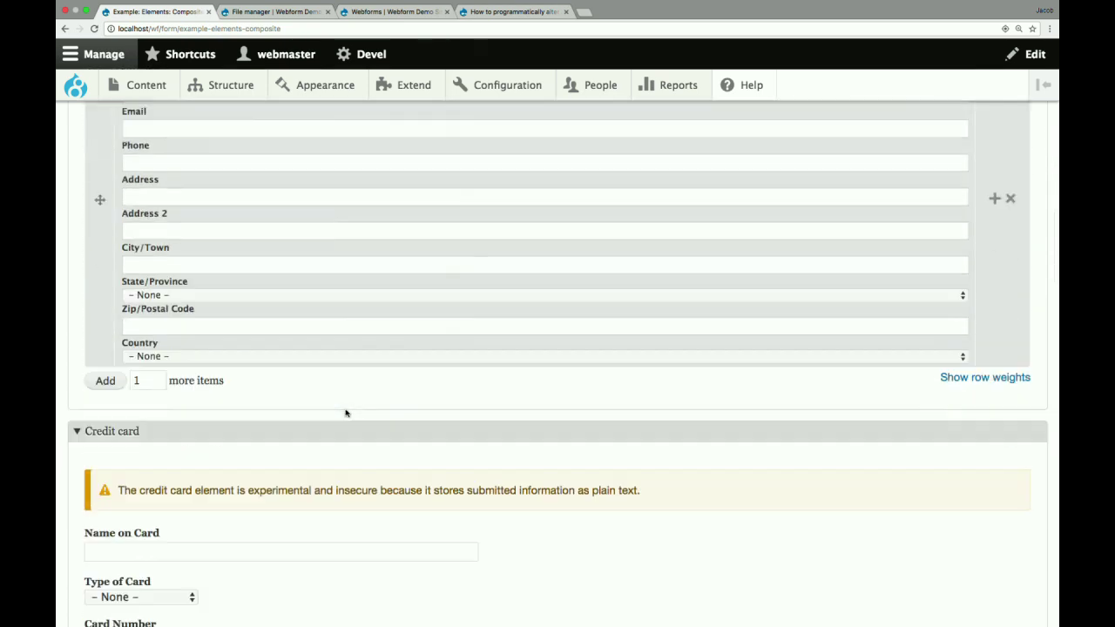
scroll(345, 413, down, 3)
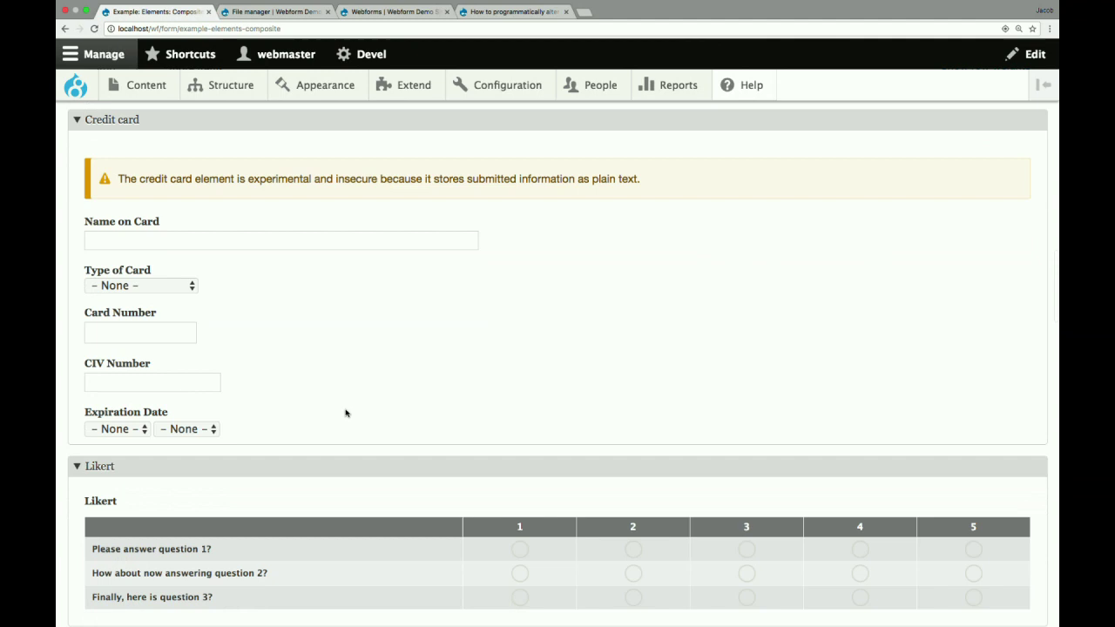
scroll(345, 413, down, 2)
click(520, 414)
click(633, 413)
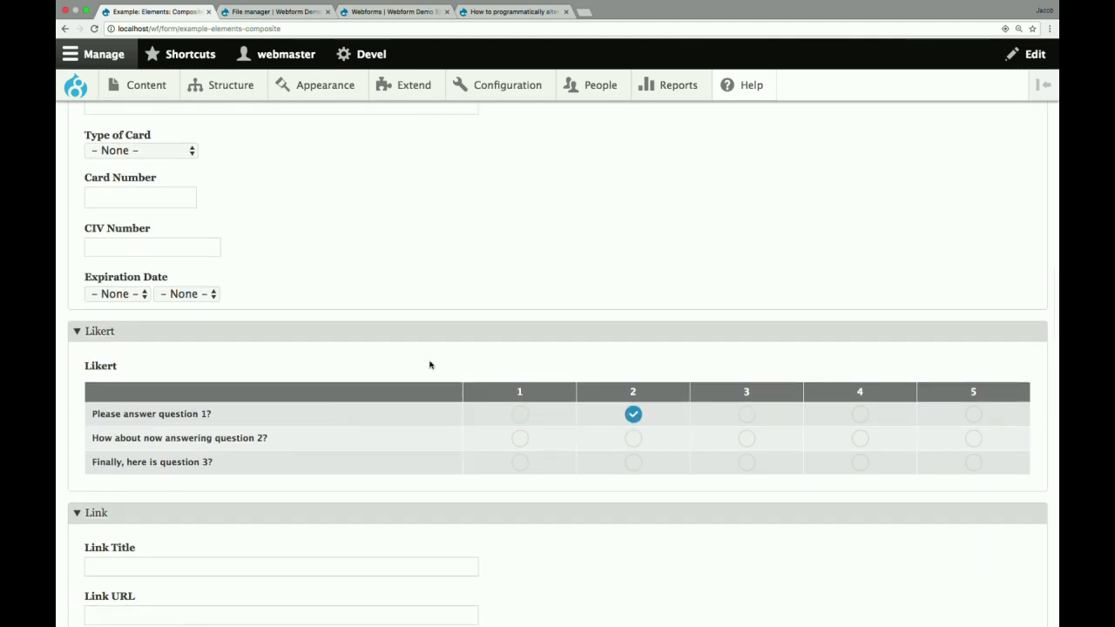
- Examine the composite form's Link, Location, Name and Telephone advanced elements
scroll(429, 365, down, 1)
scroll(430, 366, down, 4)
scroll(429, 365, down, 6)
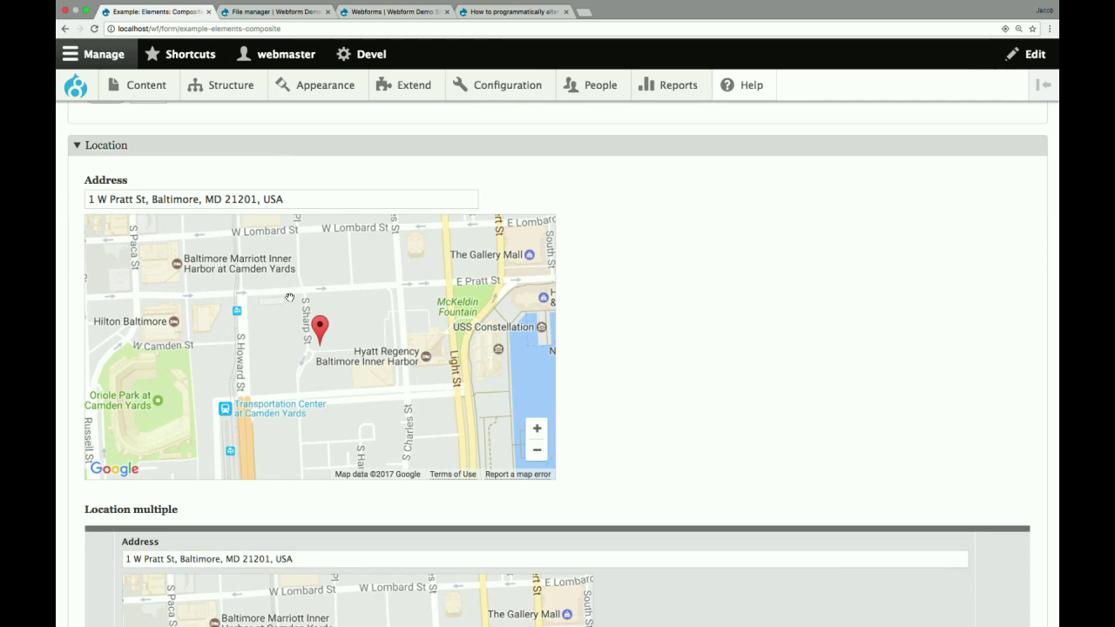
scroll(338, 420, down, 15)
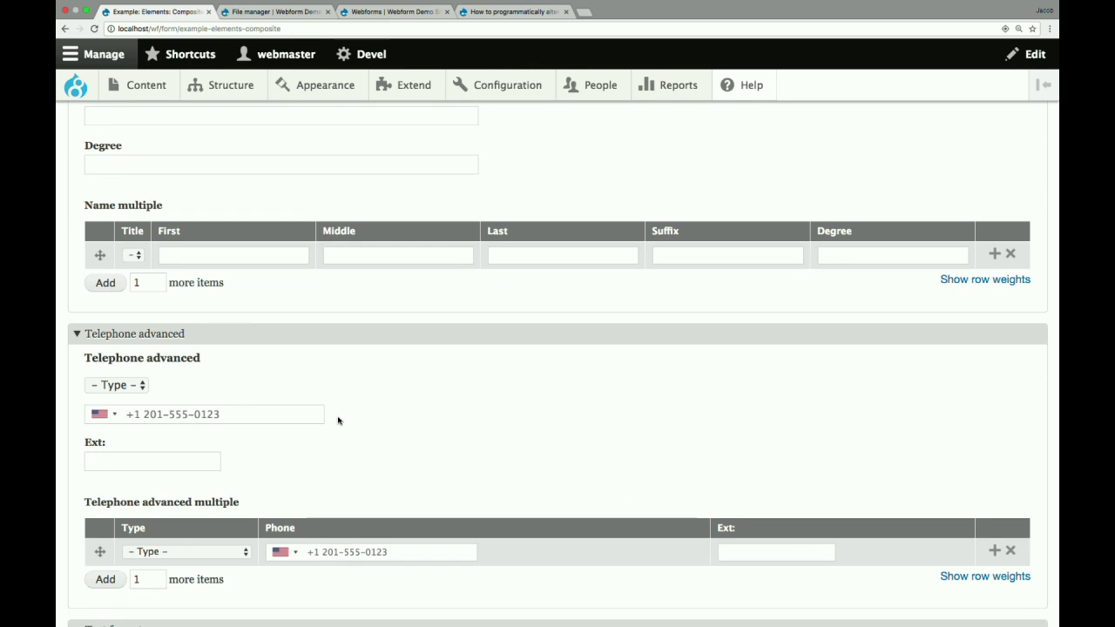
scroll(338, 421, down, 3)
- Open the composite form for quick editing and bring up the settings of its single Address element
scroll(338, 421, up, 20)
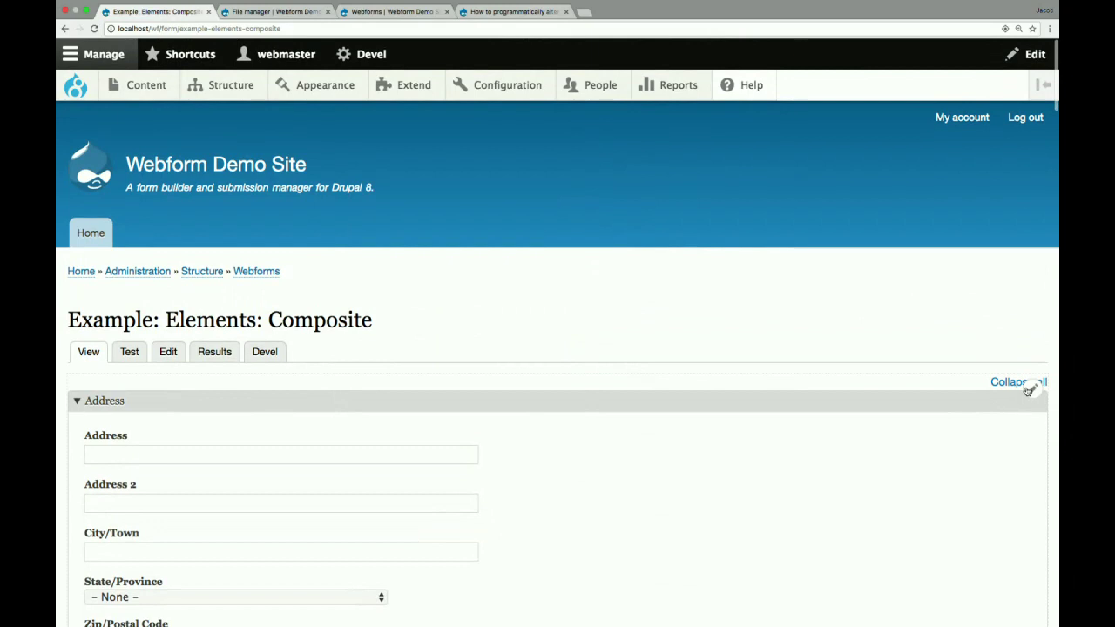
click(1033, 391)
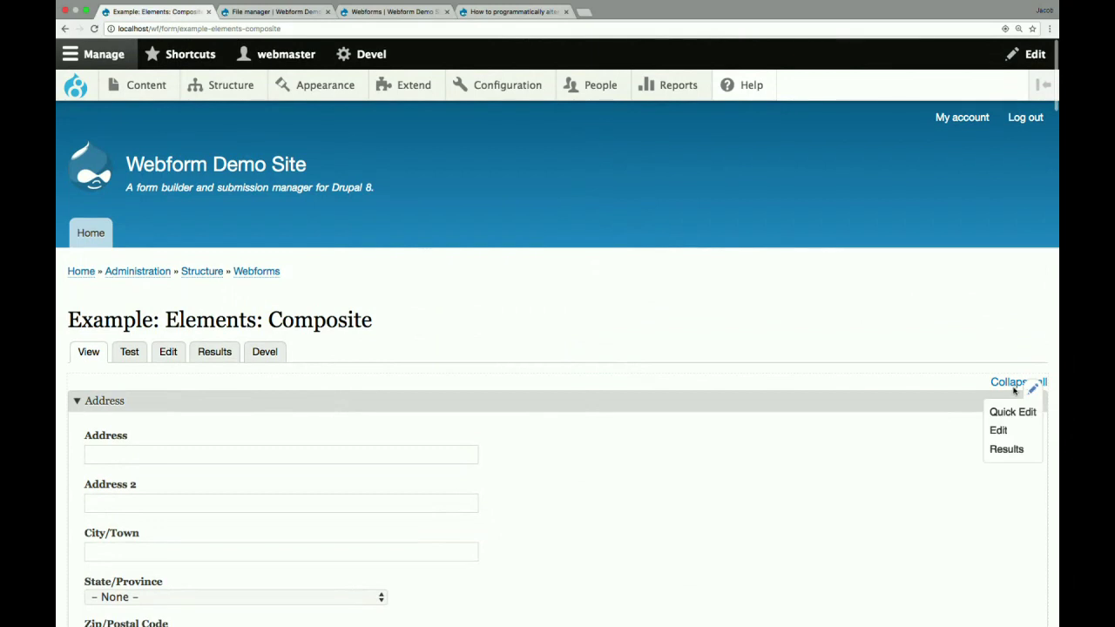
click(1003, 411)
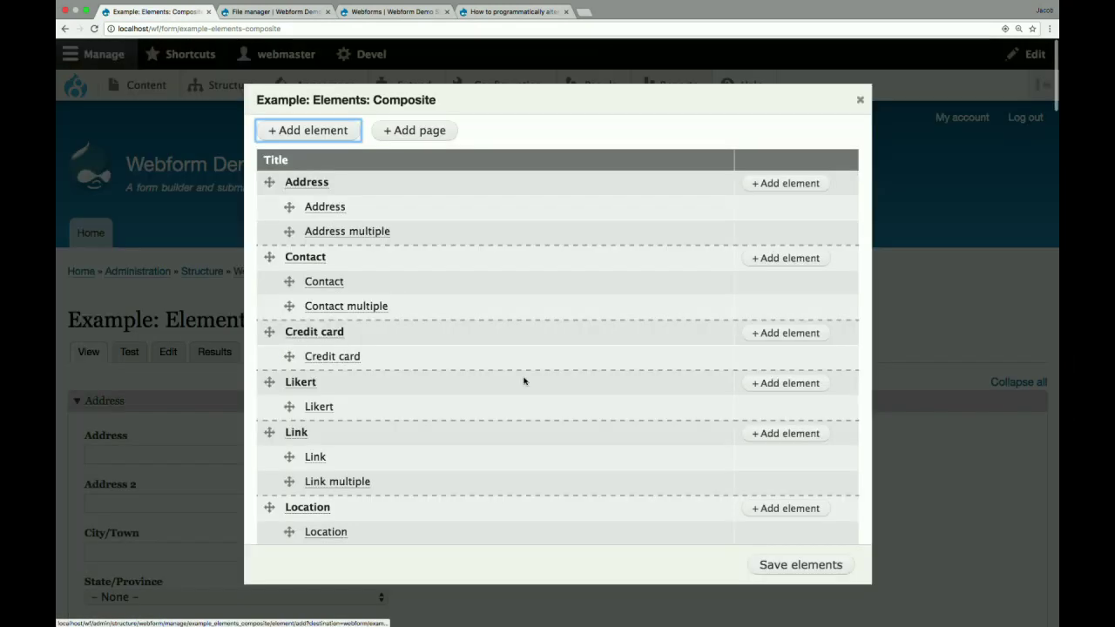
click(335, 209)
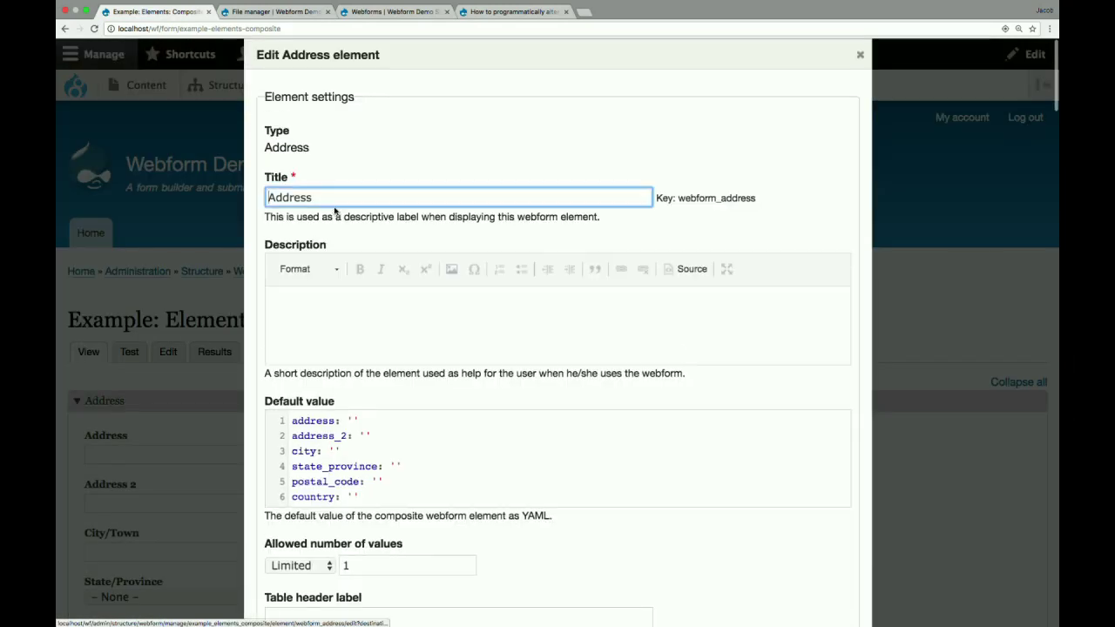
- Examine the Address element's YAML default value and its sub-field settings, including the type and options of State/Province
scroll(335, 211, down, 6)
mouse_move(293, 222)
mouse_down()
mouse_move(335, 232)
mouse_move(362, 277)
mouse_move(287, 214)
mouse_up()
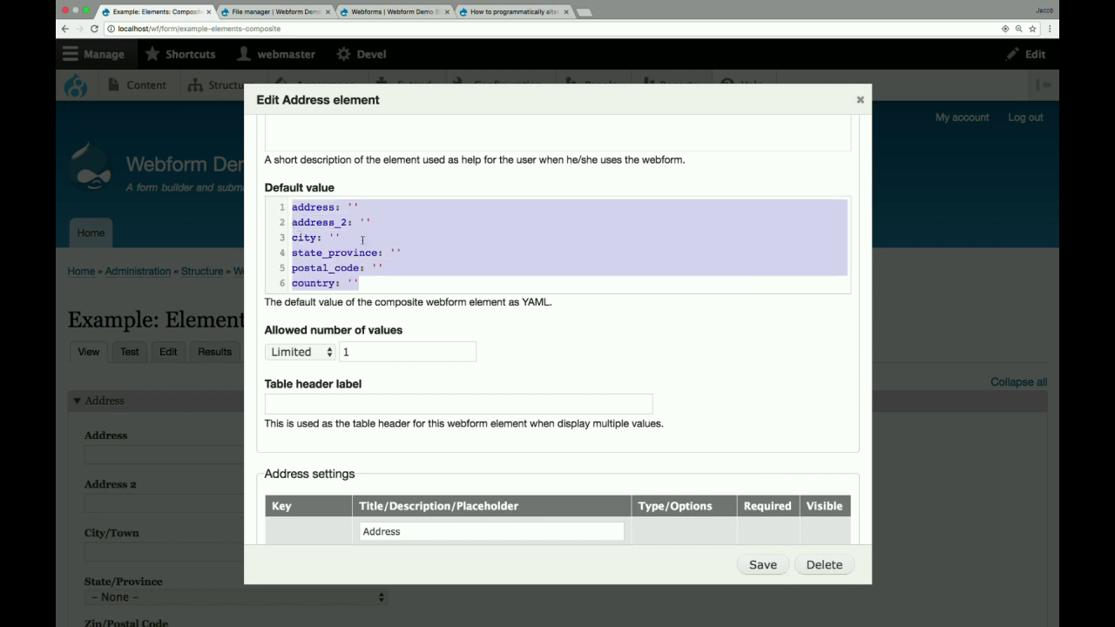
scroll(426, 335, down, 6)
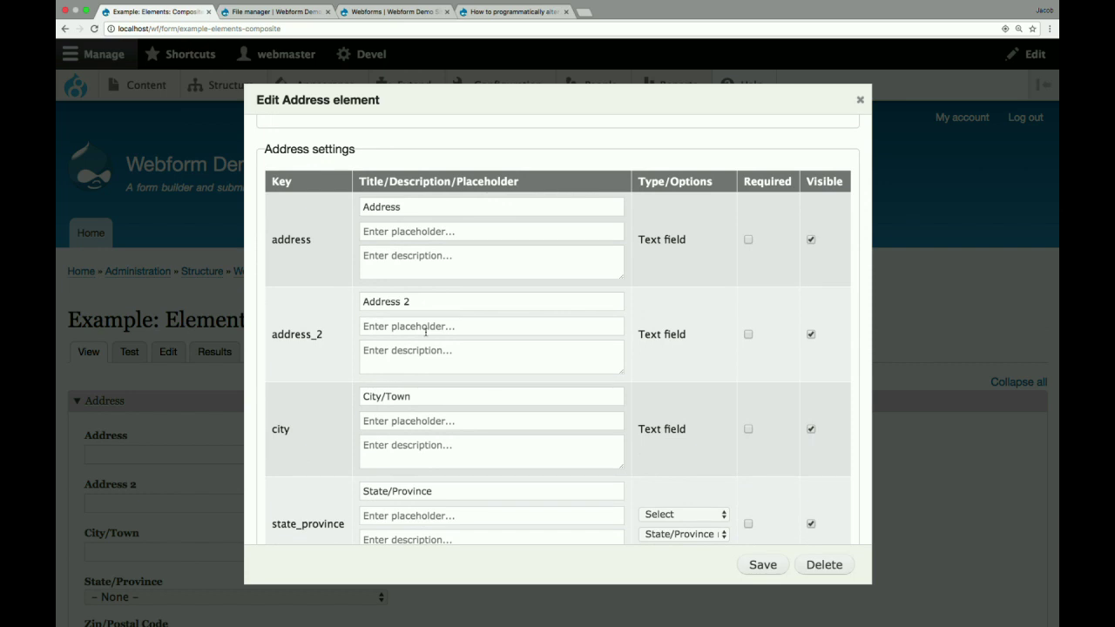
scroll(665, 427, down, 2)
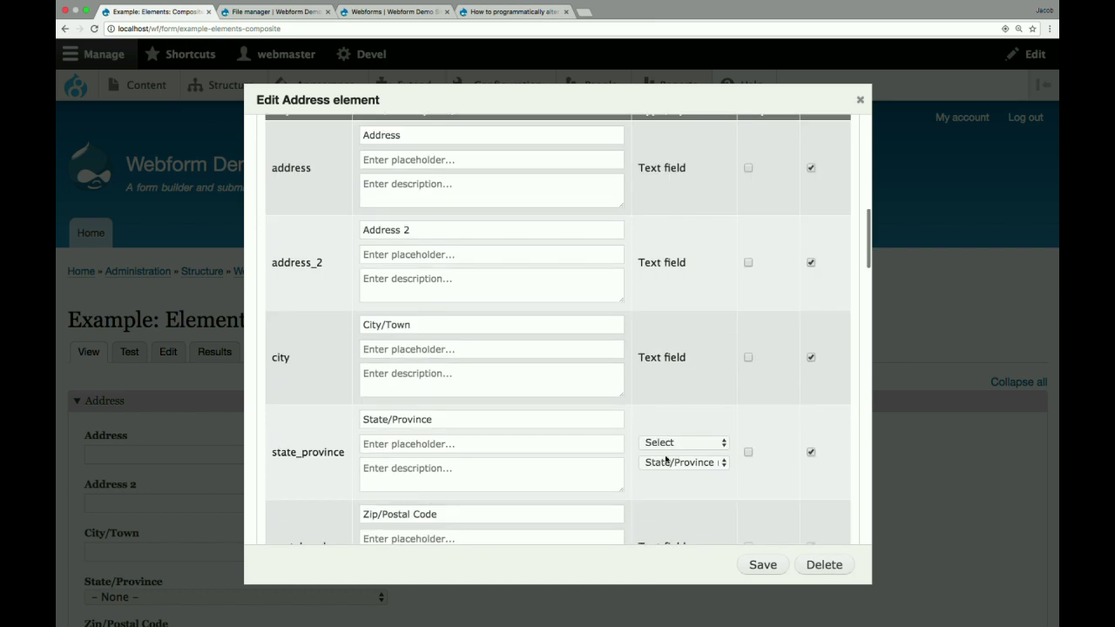
click(668, 445)
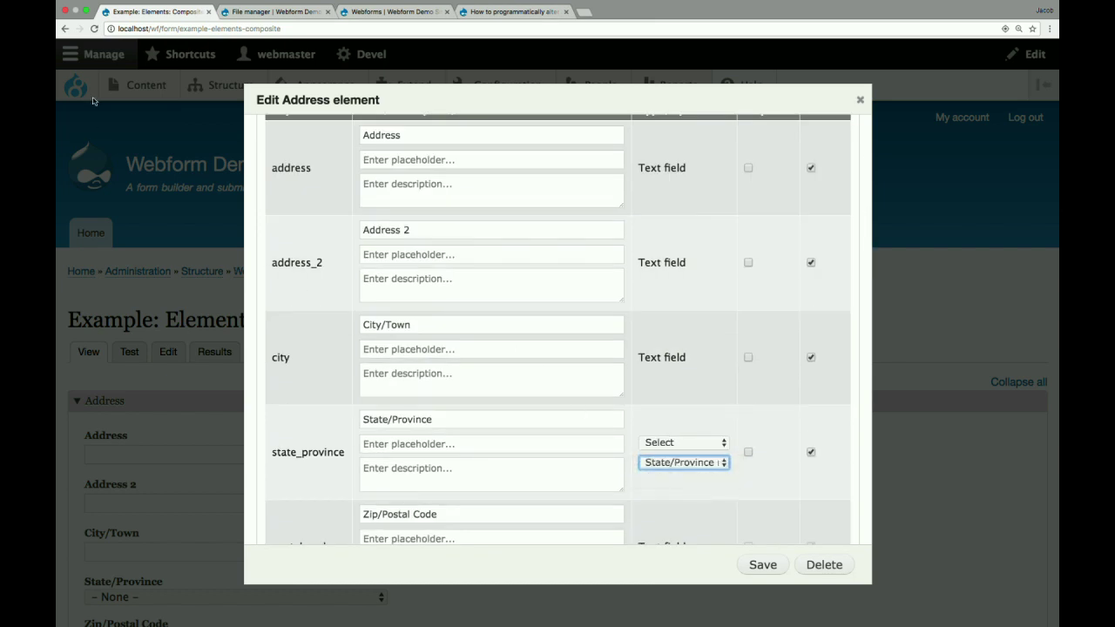
- Return to the webforms list and open the Example: Elements: Condition Logic form
click(65, 29)
scroll(186, 274, down, 3)
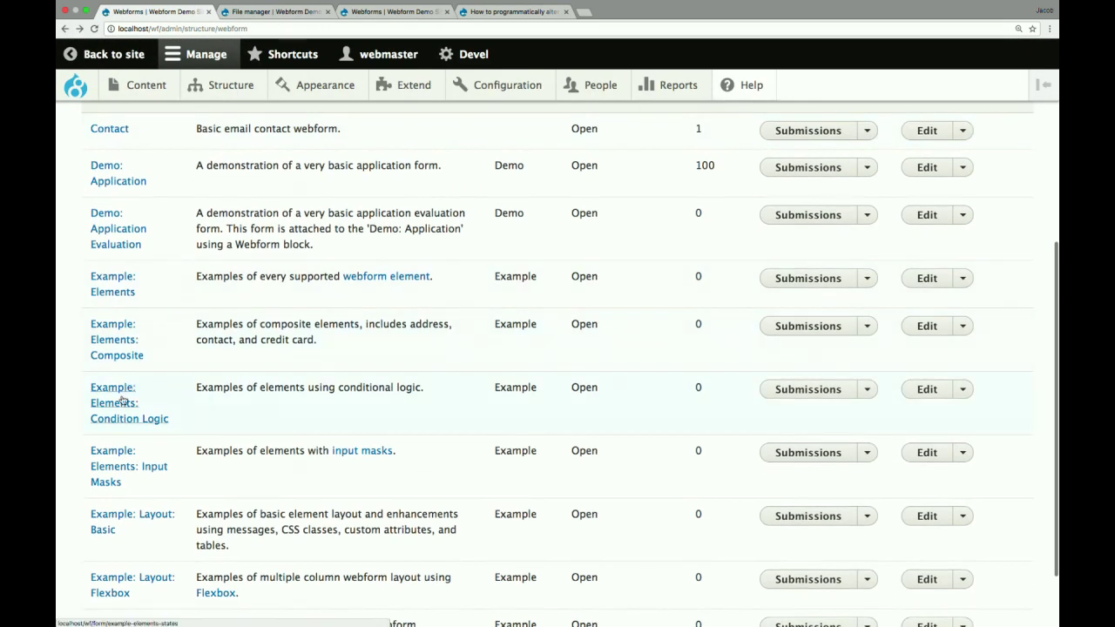
click(123, 400)
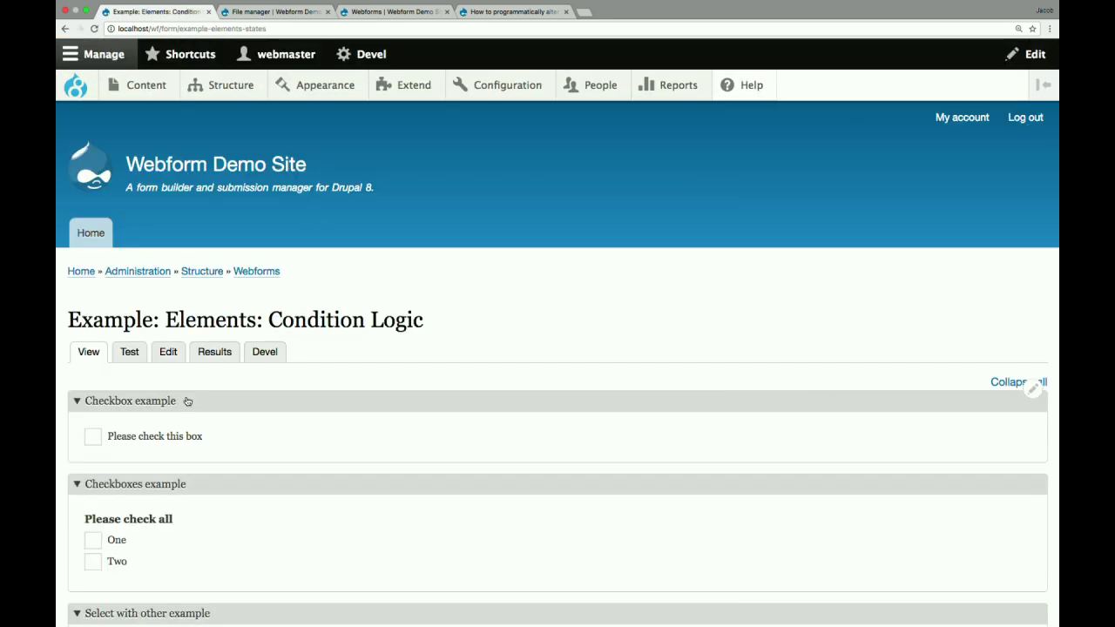
- Test the conditional logic by checking "Please check this box" and both the One and Two checkboxes
click(107, 436)
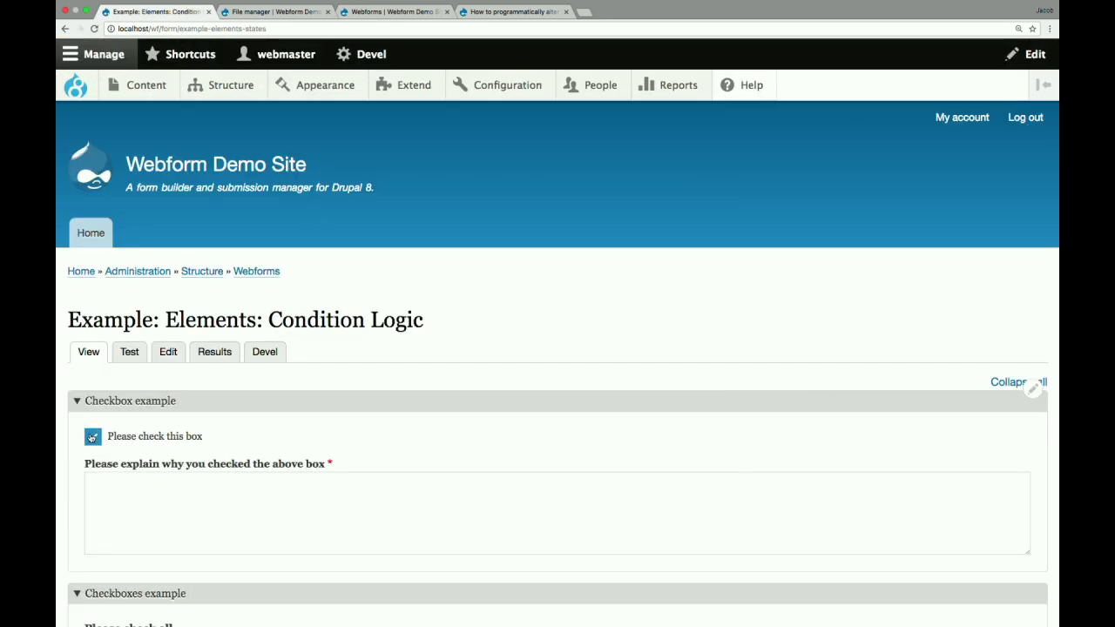
scroll(238, 446, down, 3)
scroll(238, 446, down, 1)
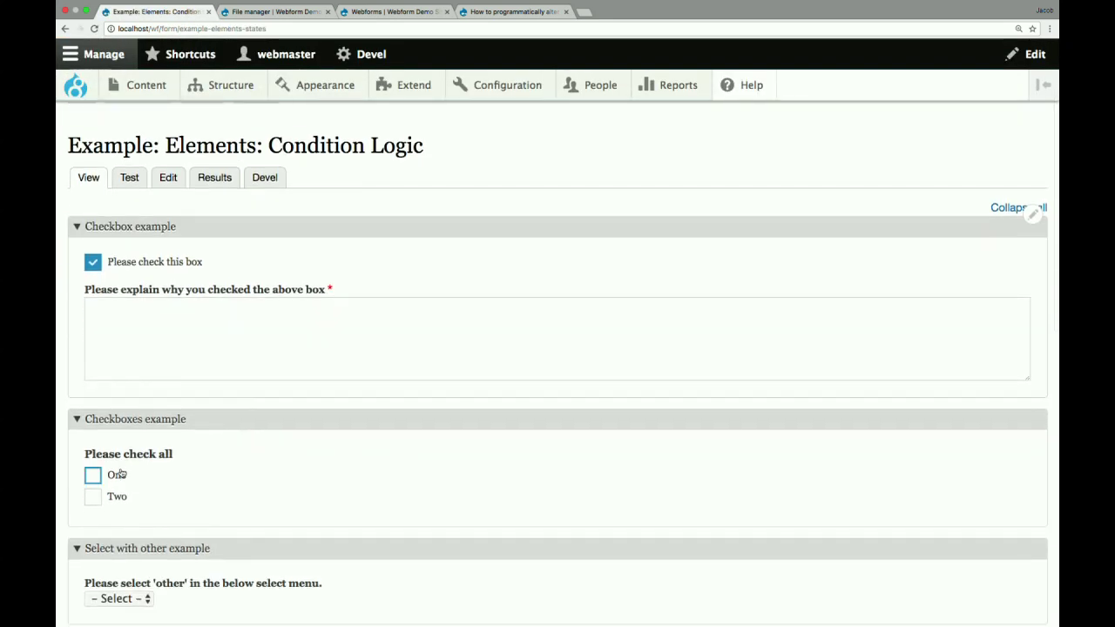
click(92, 475)
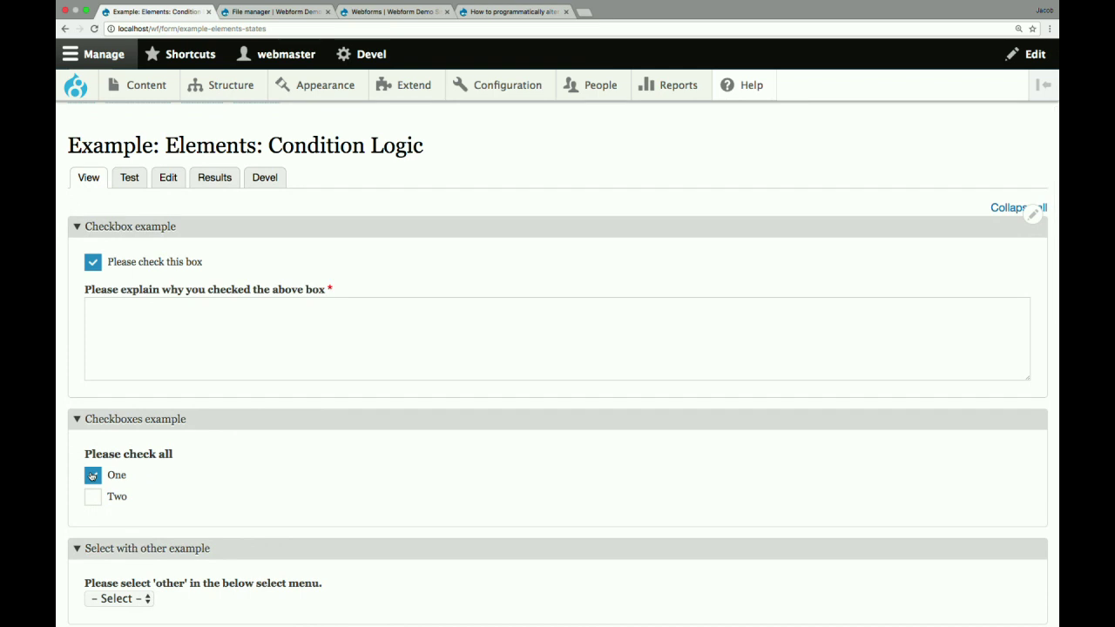
click(92, 496)
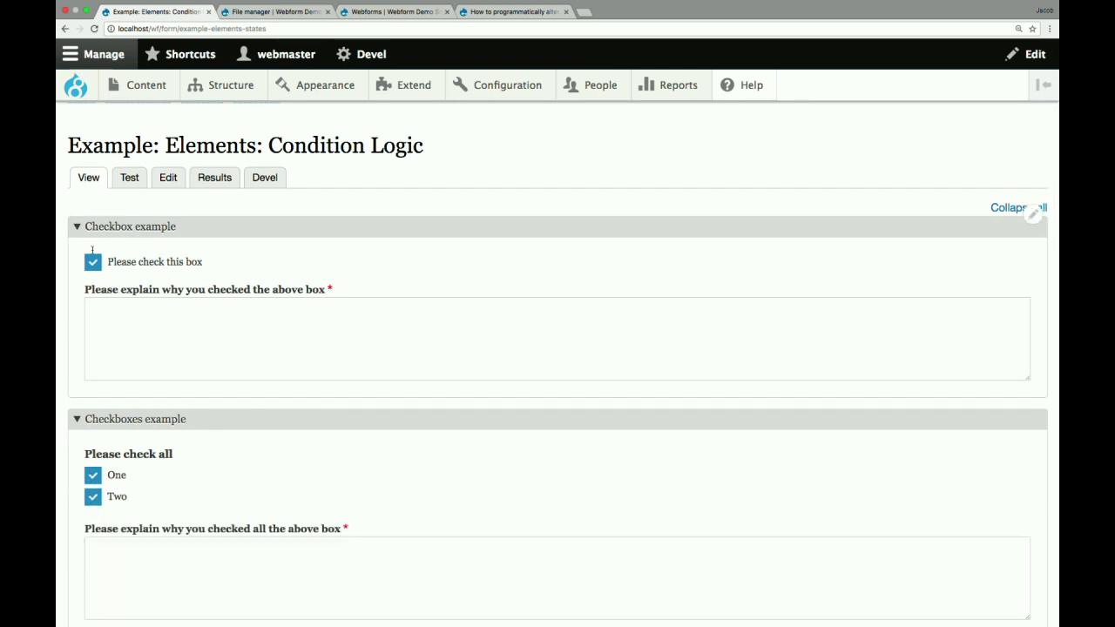
- Return to the webforms list, open the Example: Elements: Input Masks form and examine its simple masks and aliases
click(65, 29)
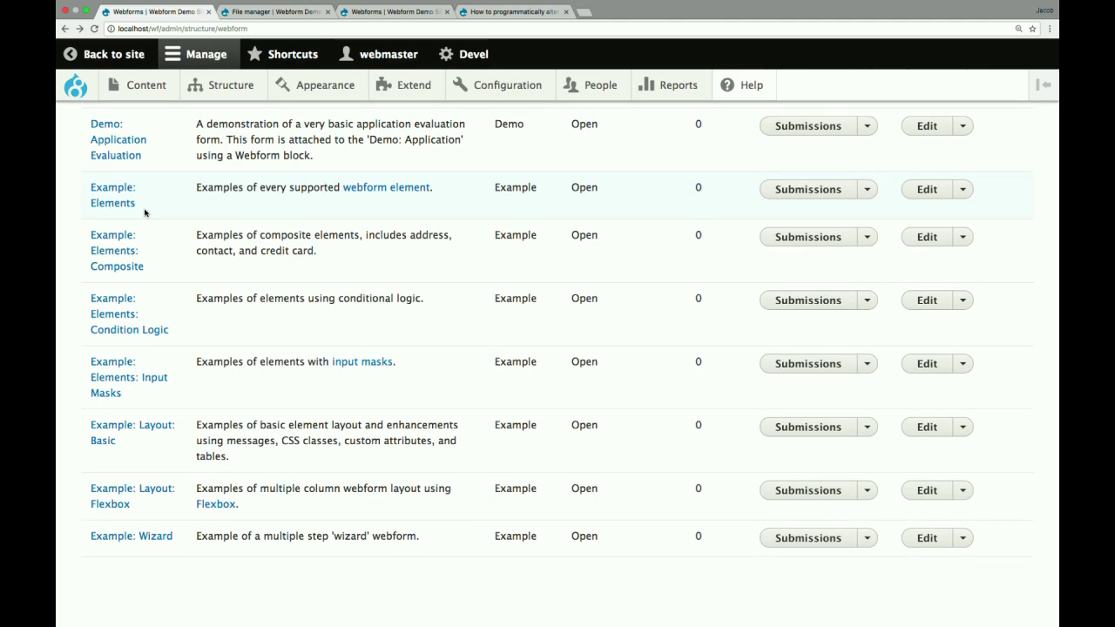
click(144, 381)
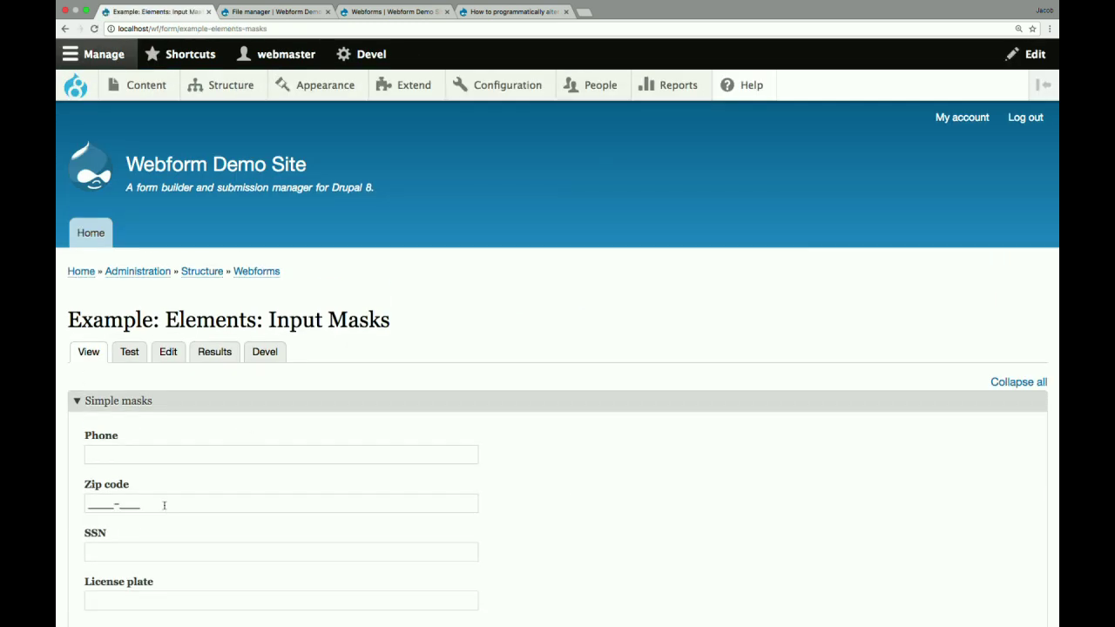
scroll(164, 505, down, 5)
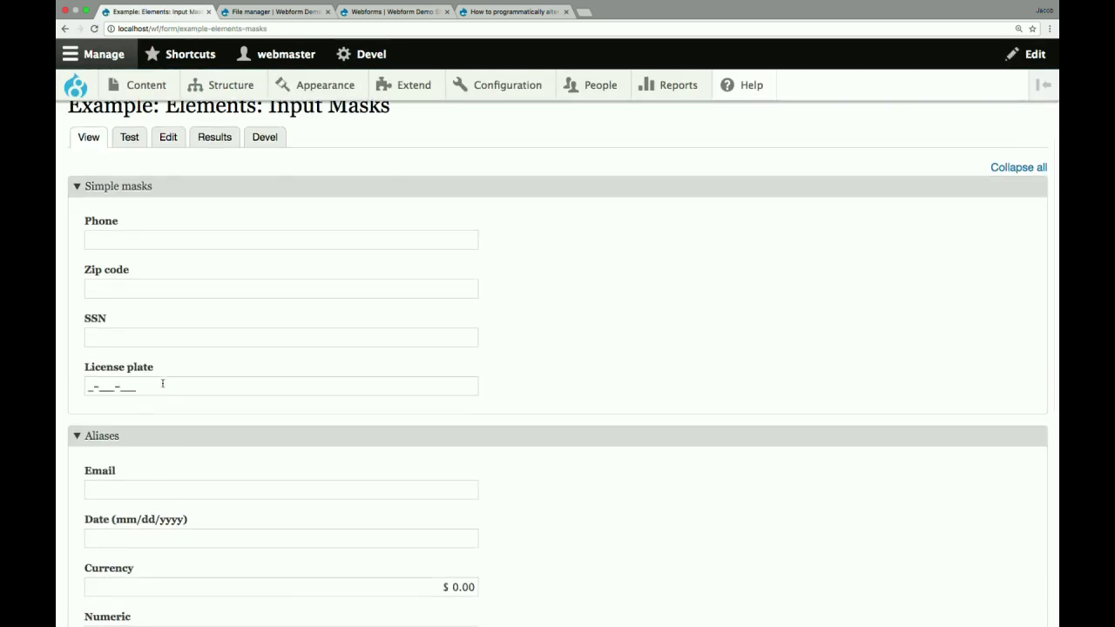
- Open the Example: Layout: Basic form from the webforms list and dismiss its info, status and warning messages
click(64, 29)
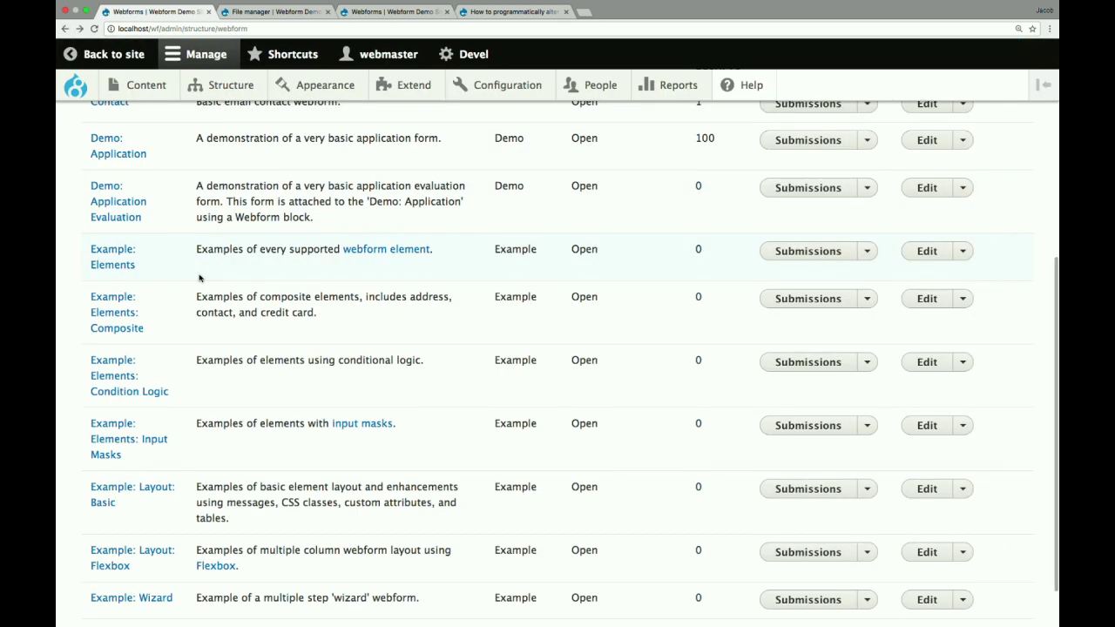
scroll(198, 278, down, 2)
click(129, 426)
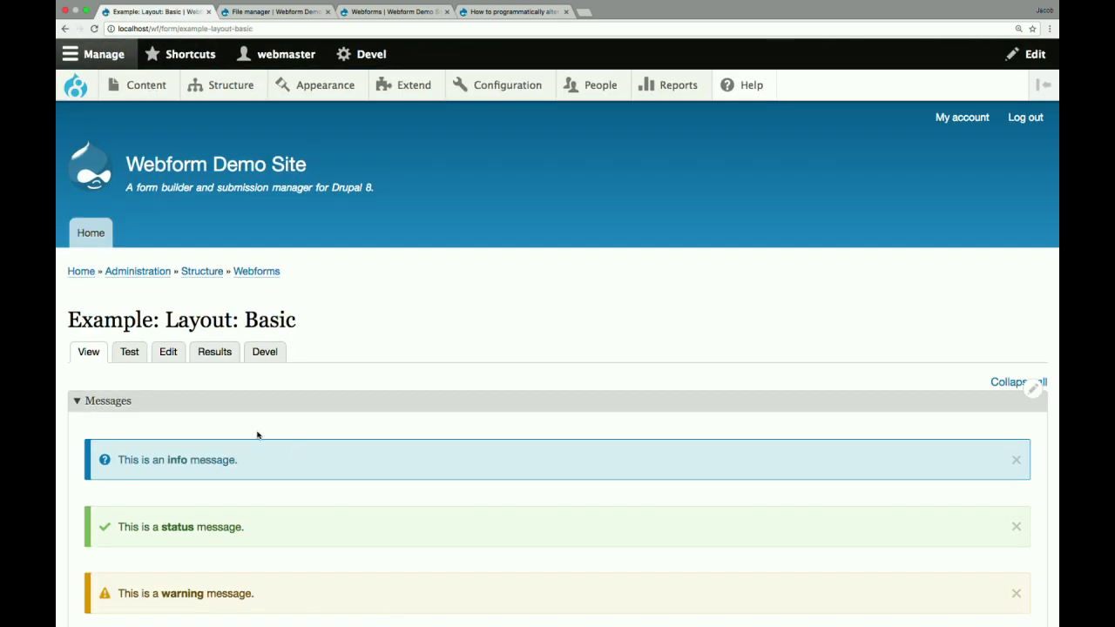
scroll(304, 453, down, 5)
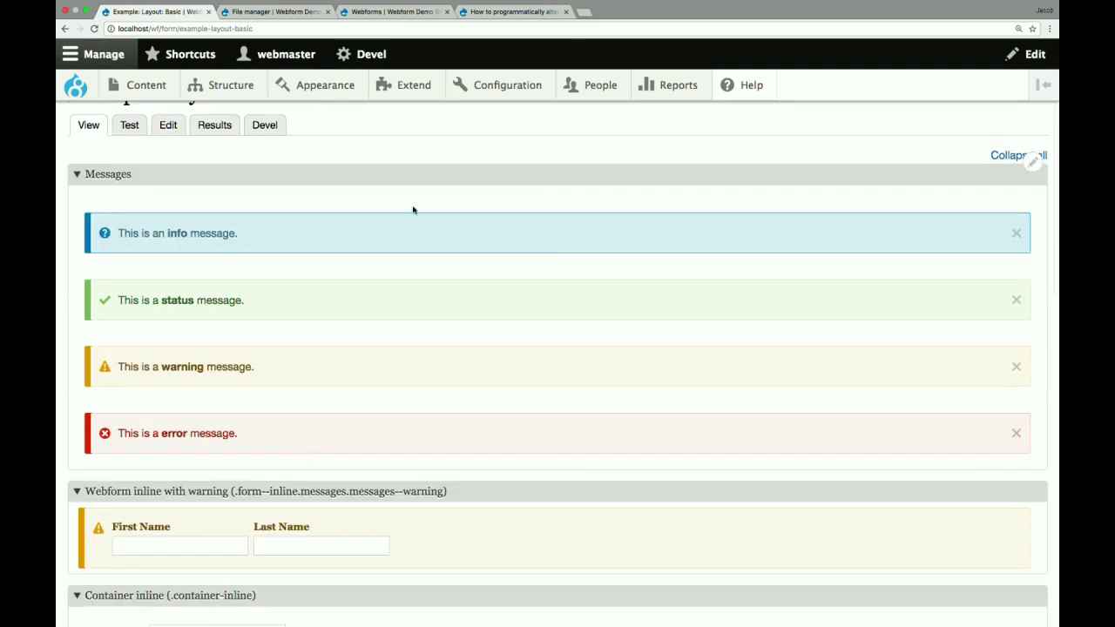
click(1017, 236)
click(1016, 234)
click(1015, 233)
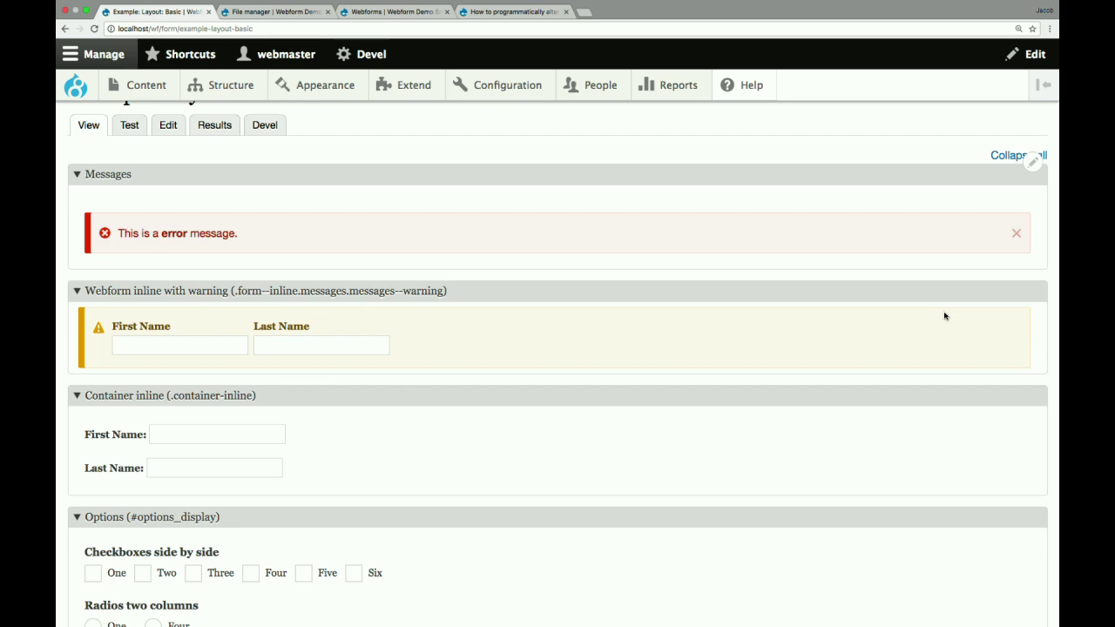
- Examine the basic layout form's options, title and description display sections and its table, including the tooltip description
scroll(945, 316, down, 5)
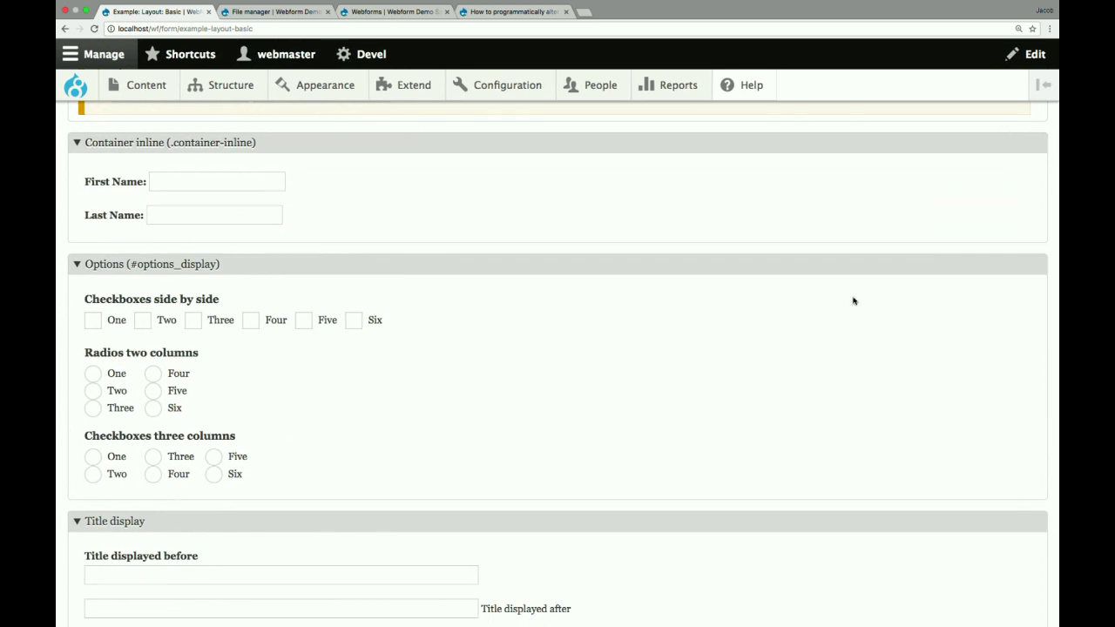
scroll(395, 362, down, 5)
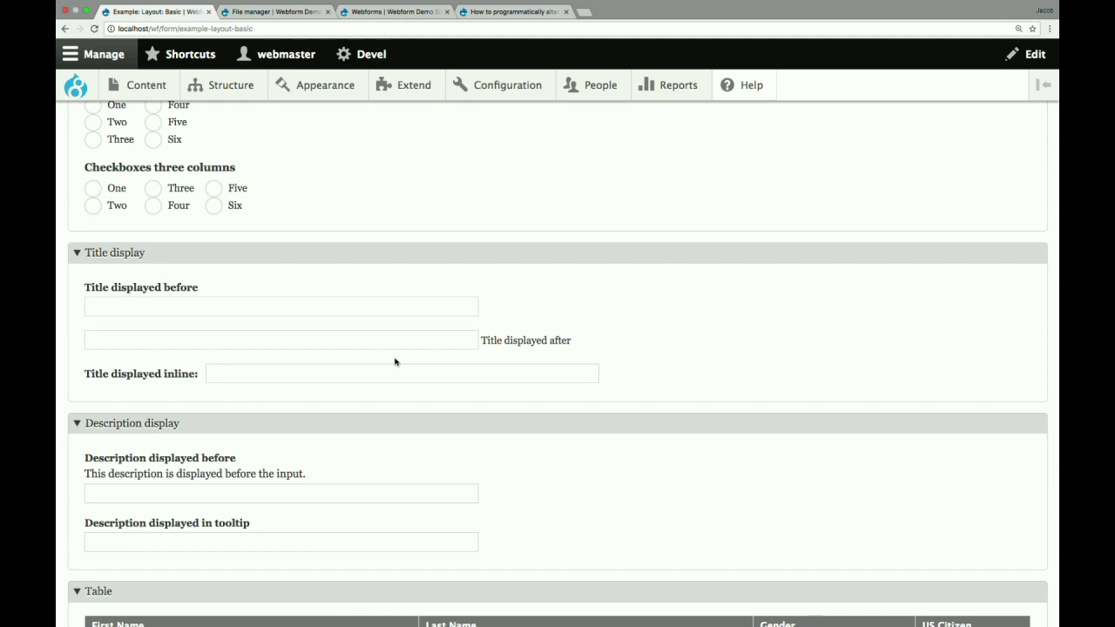
scroll(394, 362, down, 2)
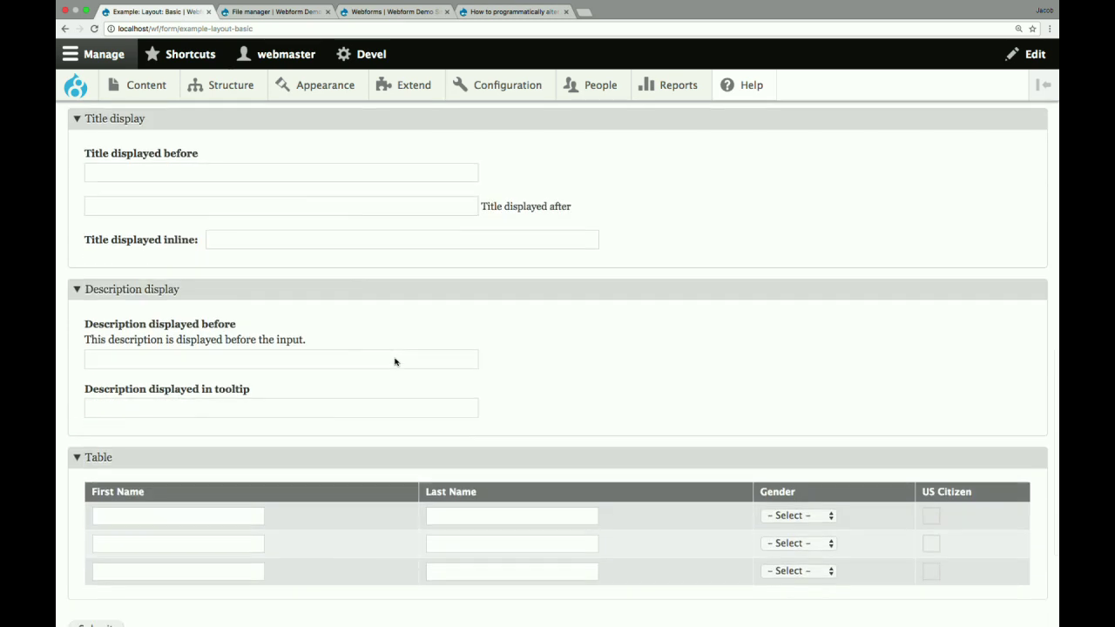
mouse_move(271, 401)
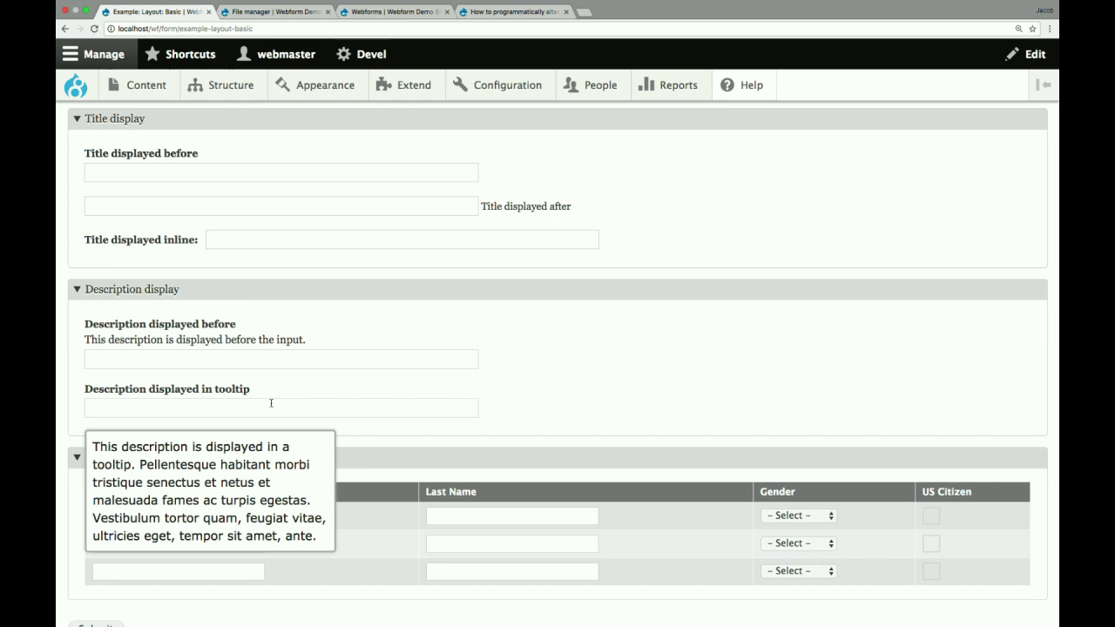
- Return to the webforms list, open the Example: Layout: Flexbox form and examine its multi-column layout
click(64, 30)
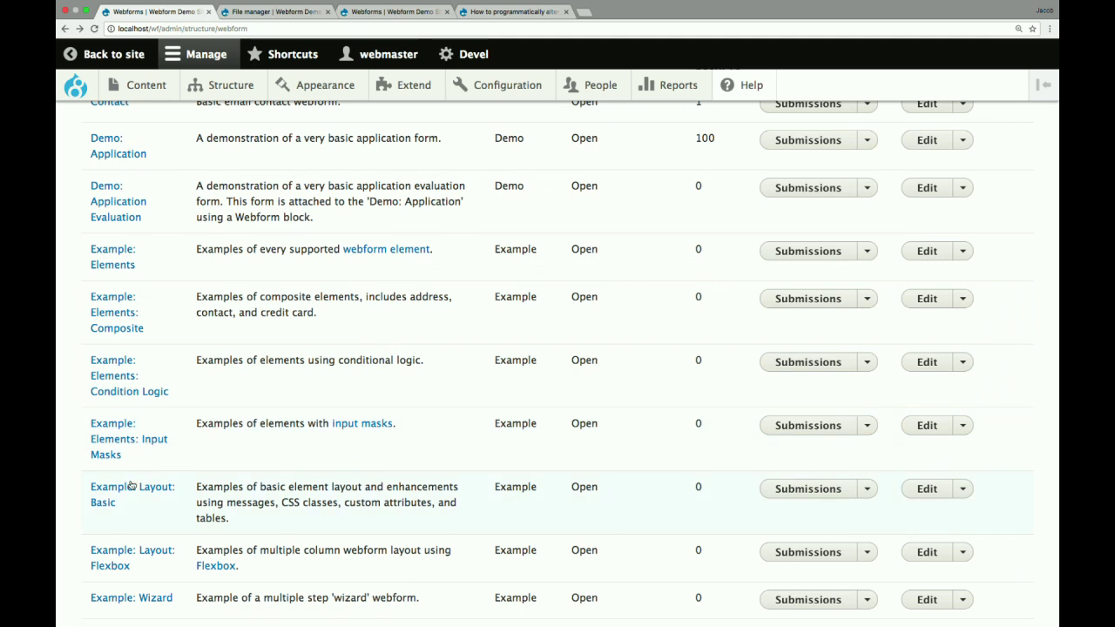
click(153, 556)
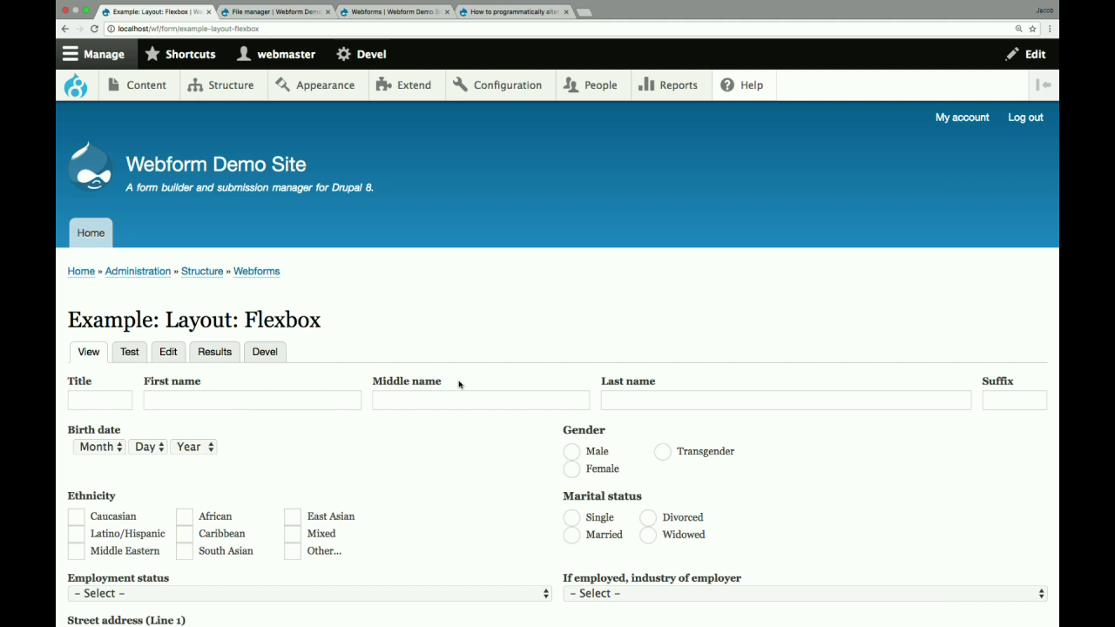
scroll(479, 353, down, 6)
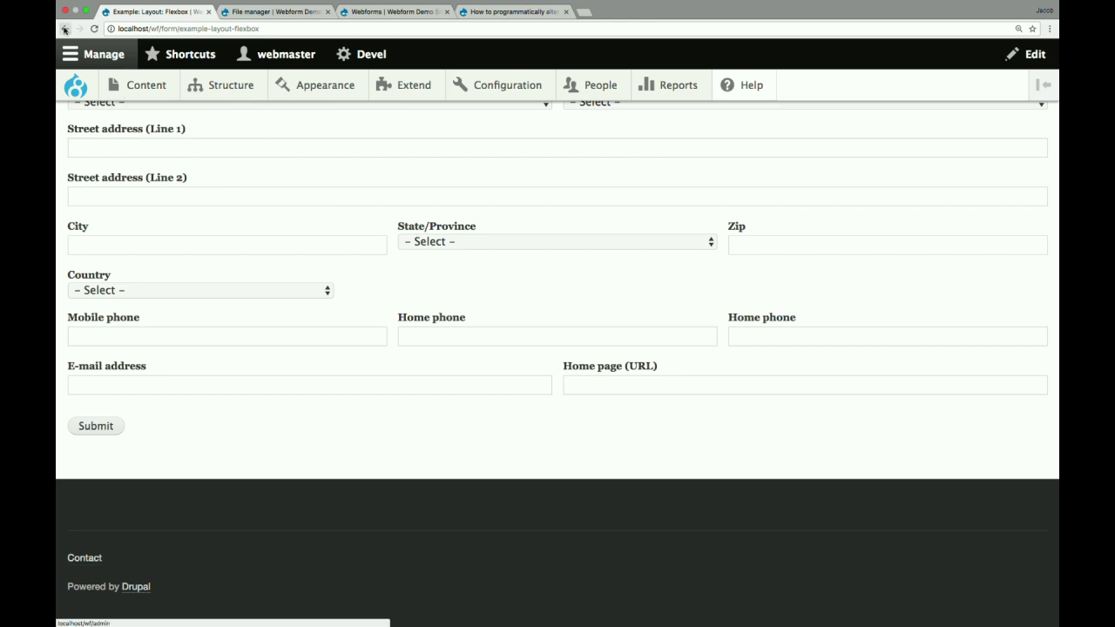
- Open the Example: Wizard form from the webforms list and advance to its Contact Information page
click(63, 28)
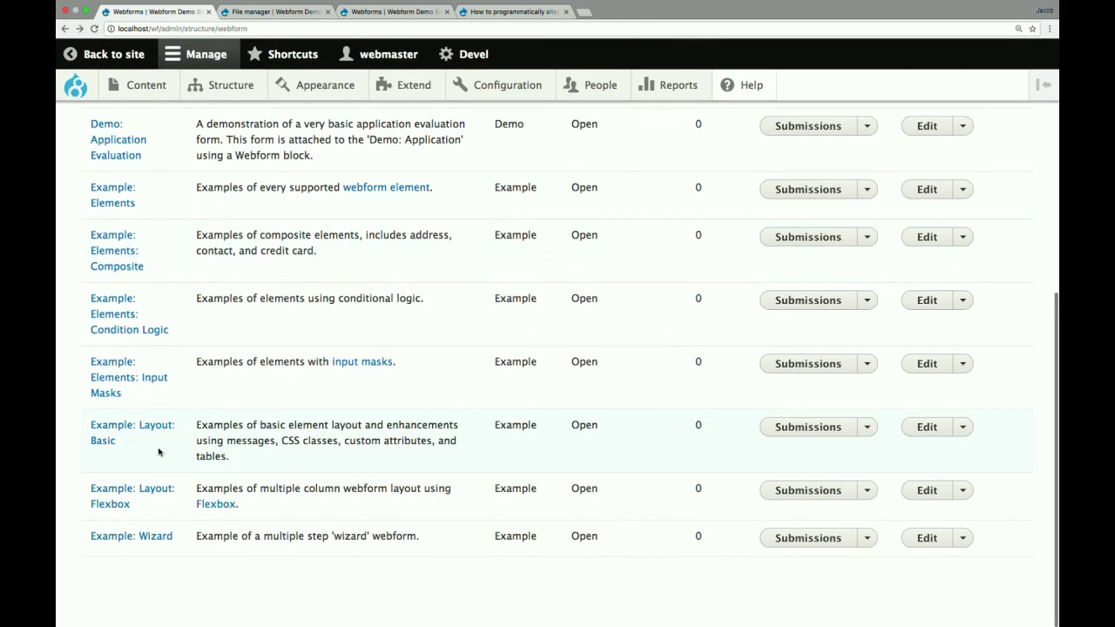
click(131, 536)
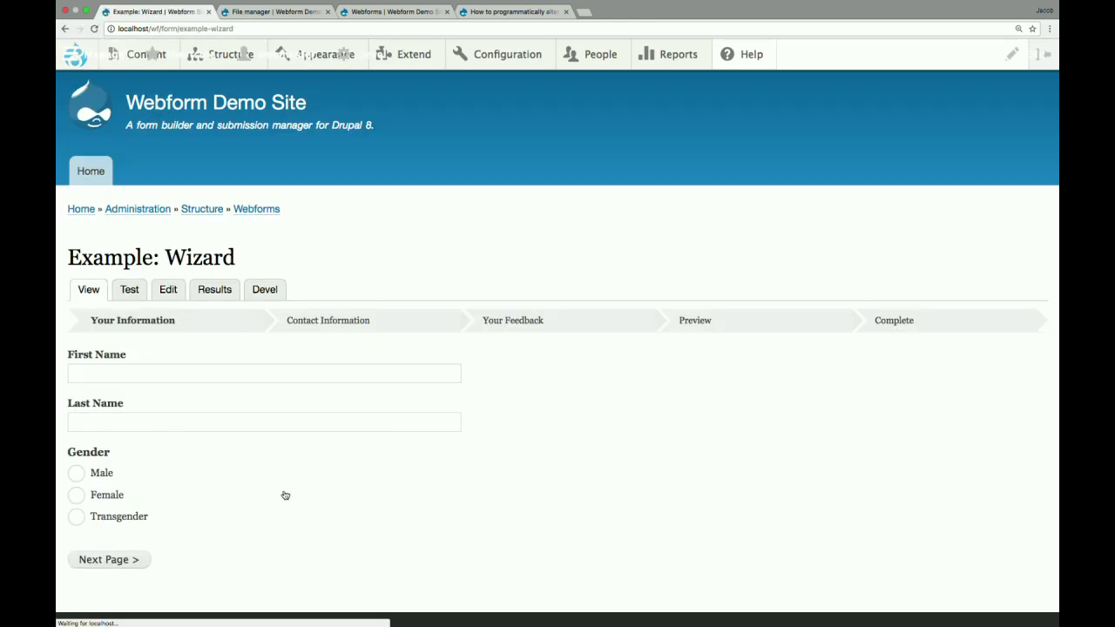
scroll(599, 351, down, 5)
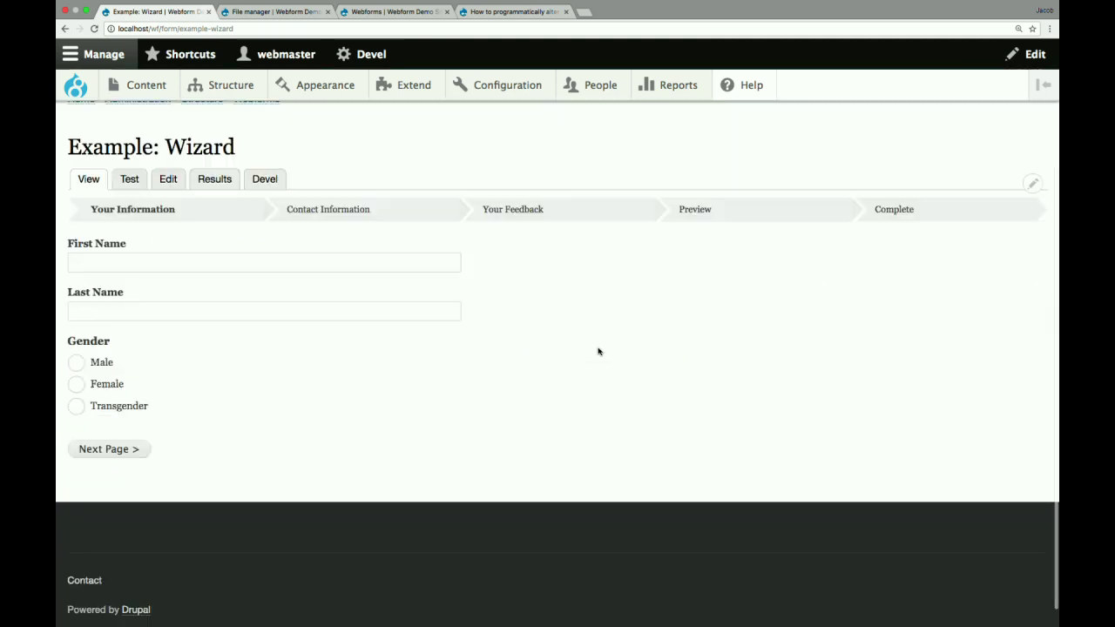
click(124, 426)
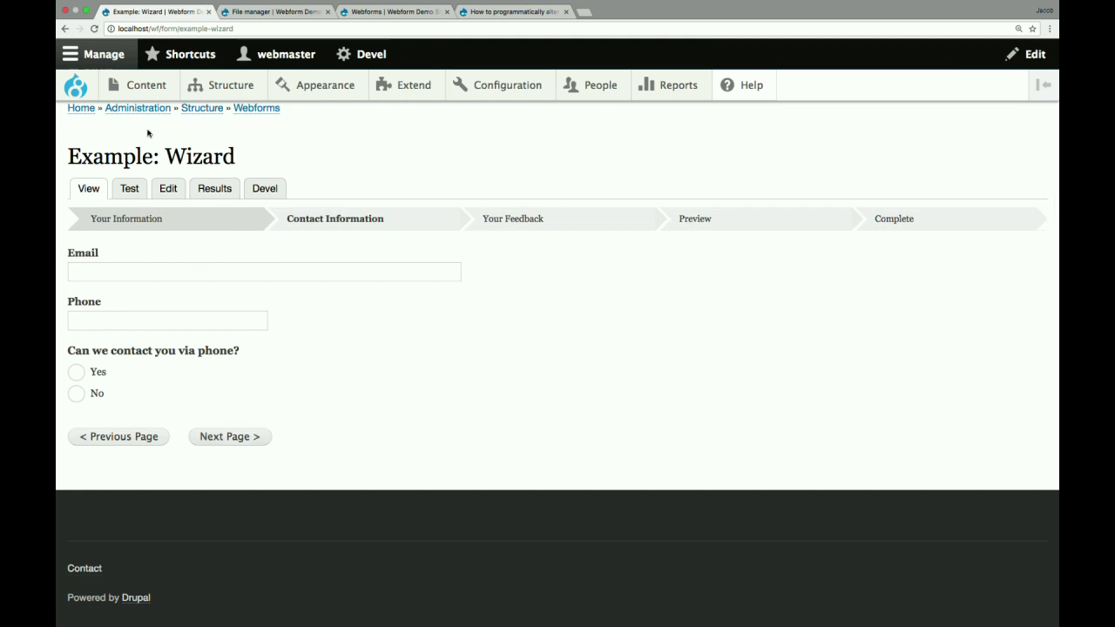
- Leave the wizard without saving, return to the webforms list and look through the available webform templates
click(66, 30)
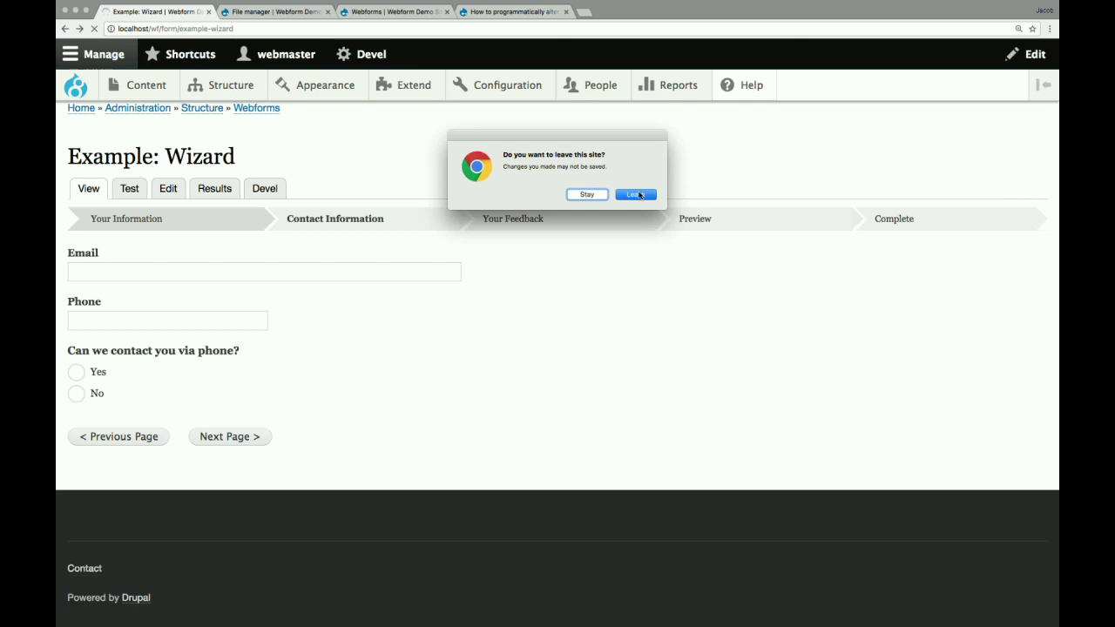
click(638, 194)
click(64, 29)
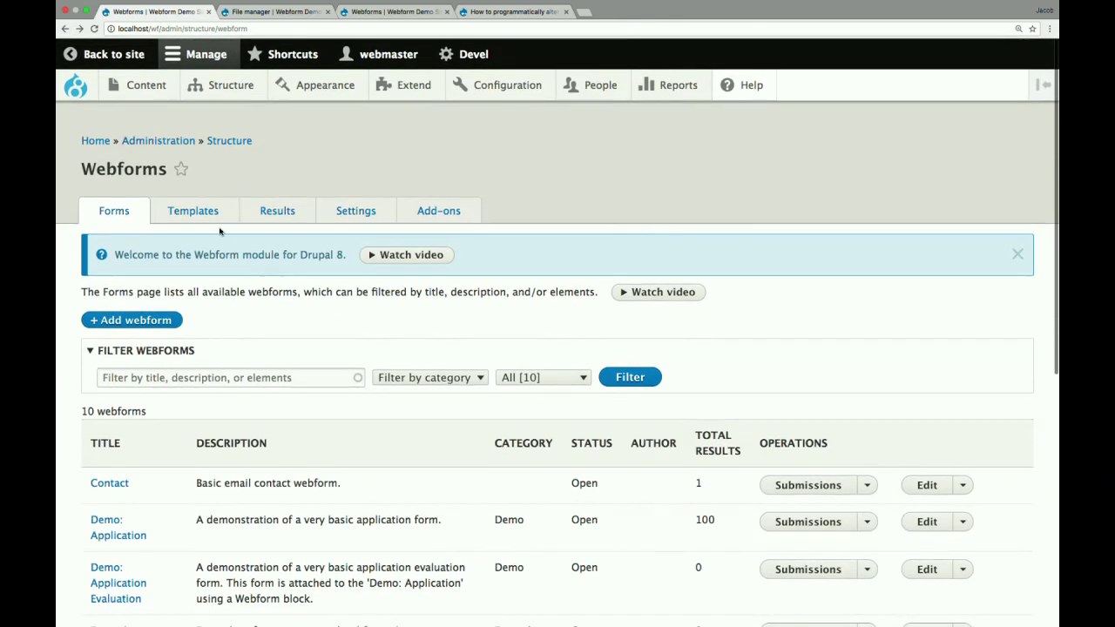
click(216, 211)
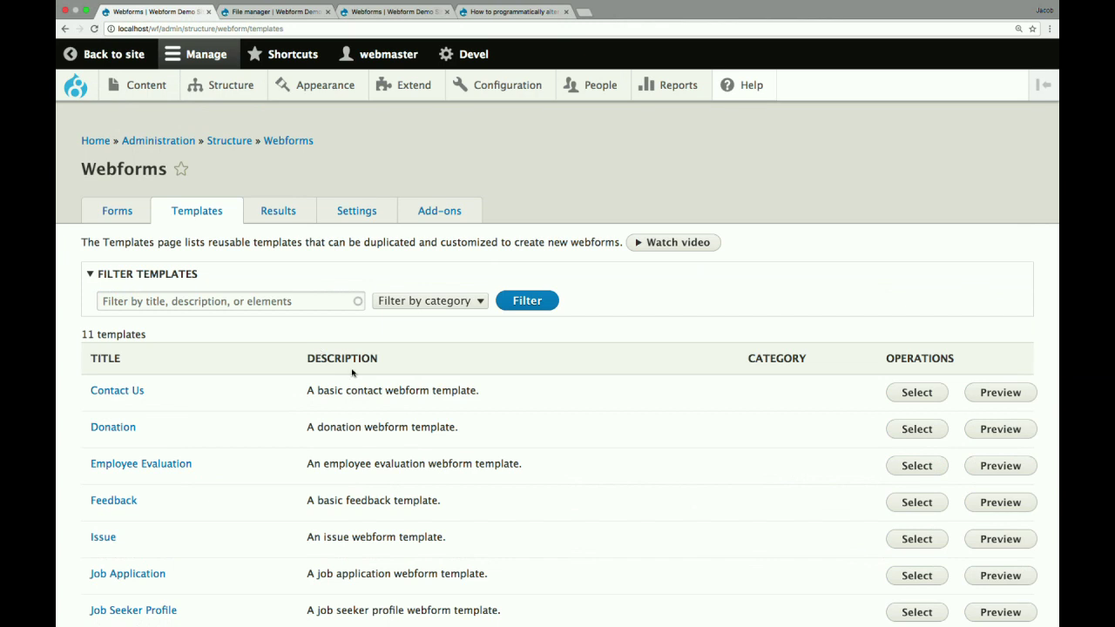
scroll(352, 373, down, 5)
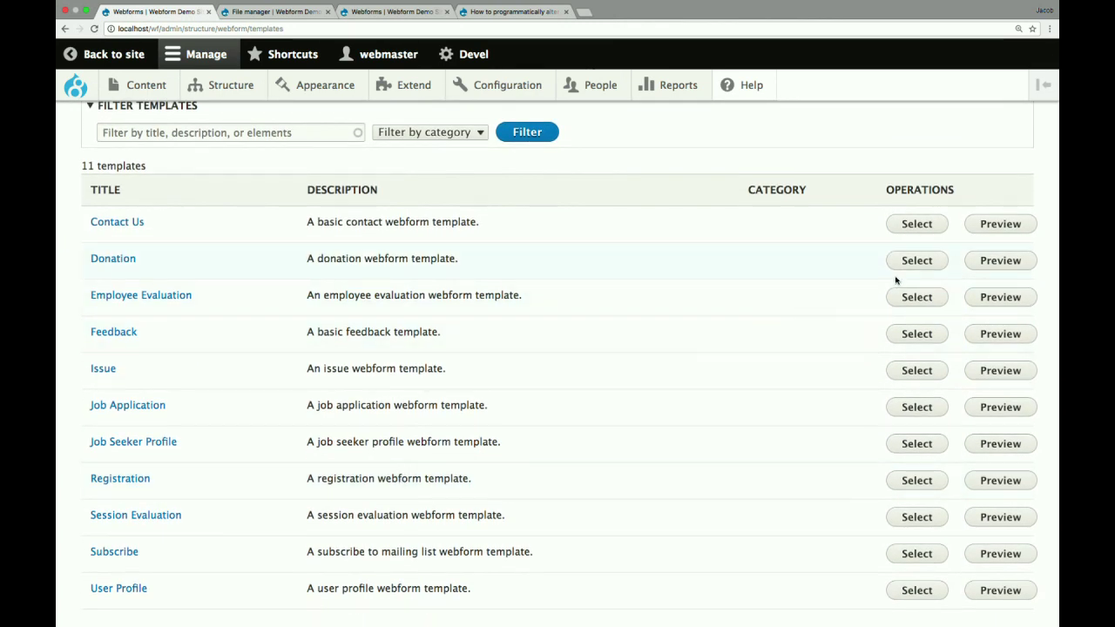
- Preview the Donation template, trying the Other donation amount and reviewing its payment information, and close the preview
click(1001, 260)
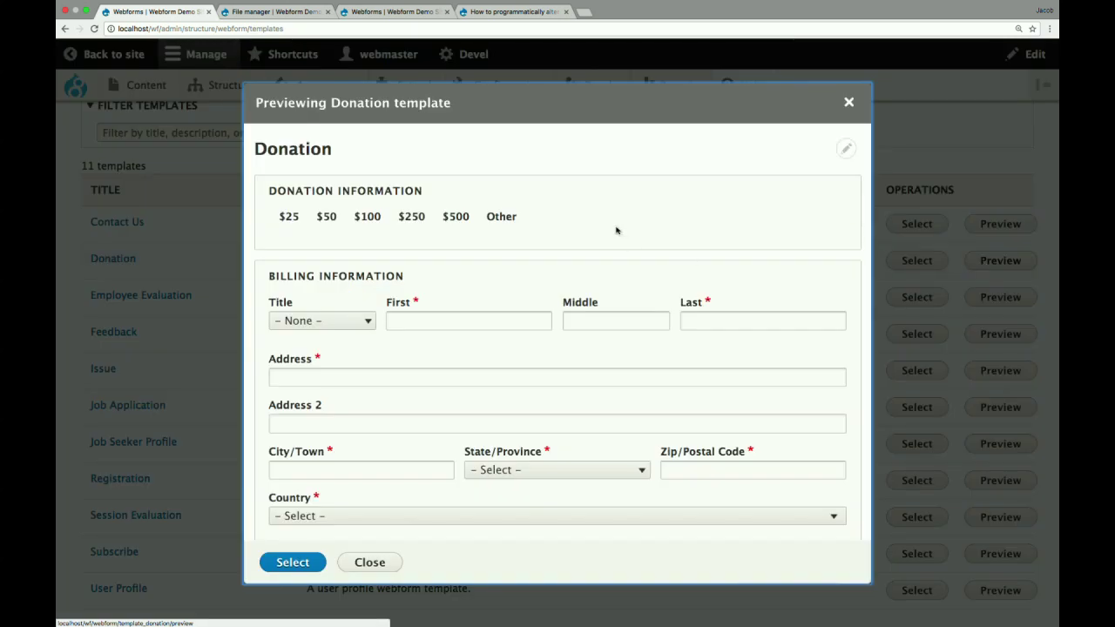
click(501, 216)
scroll(530, 247, down, 5)
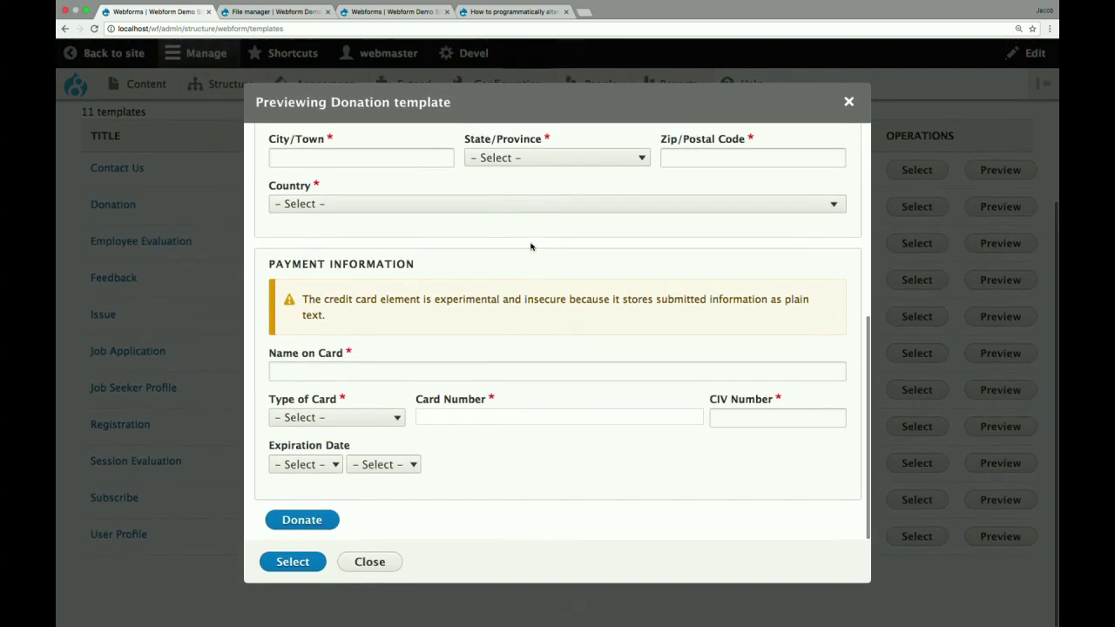
click(847, 106)
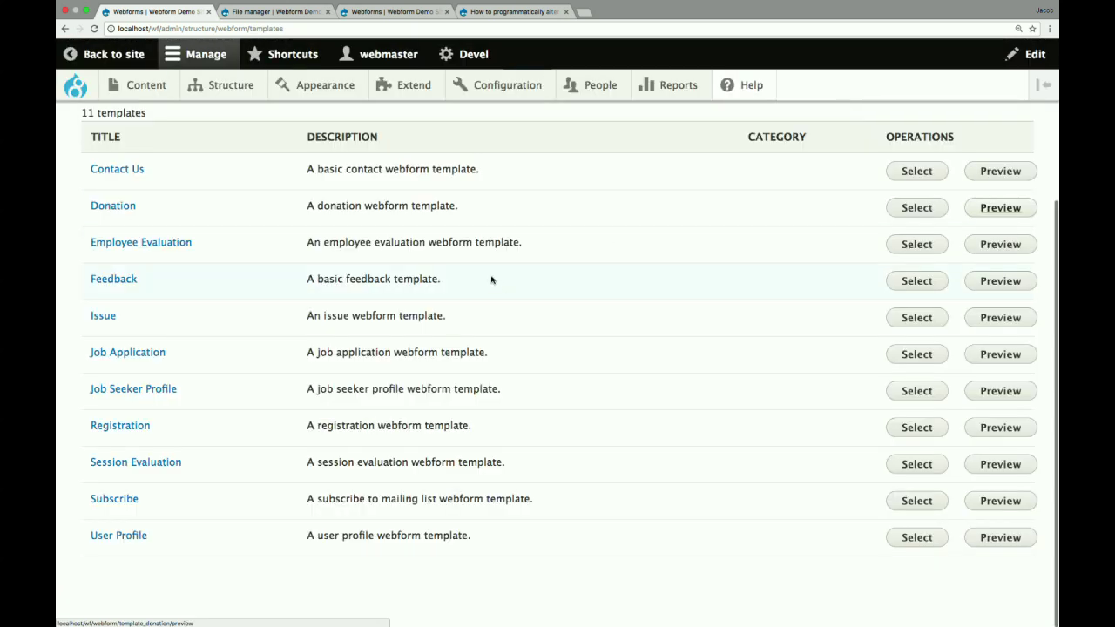
- Preview the Job Application template and create a new Job Application webform from it
click(994, 357)
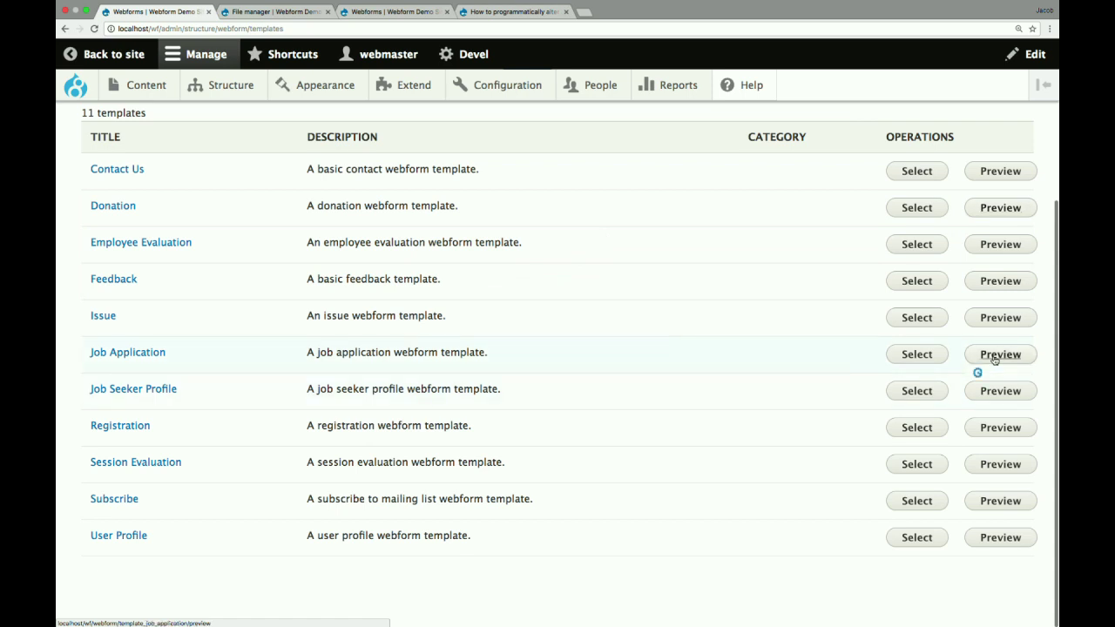
click(847, 105)
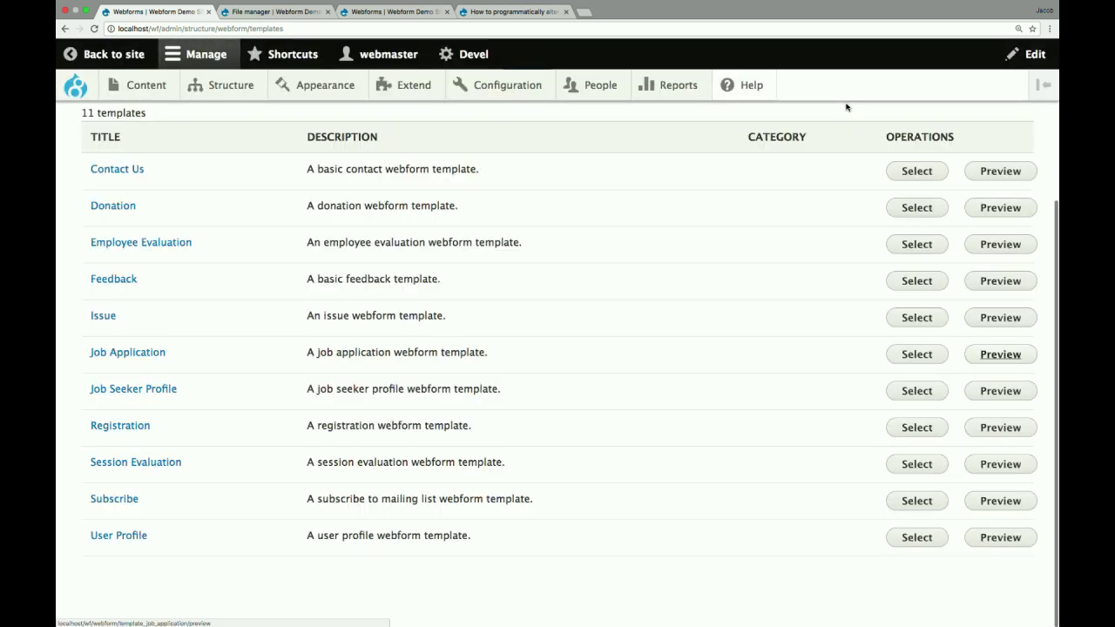
click(917, 354)
click(316, 514)
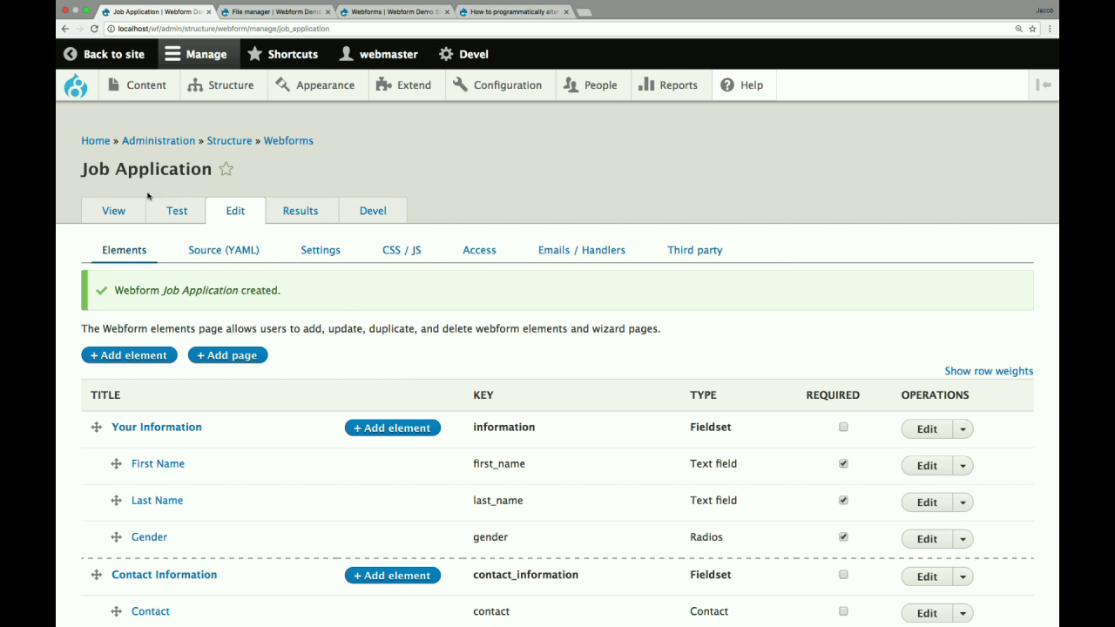
- View the new Job Application form and go back to the webforms list
click(116, 212)
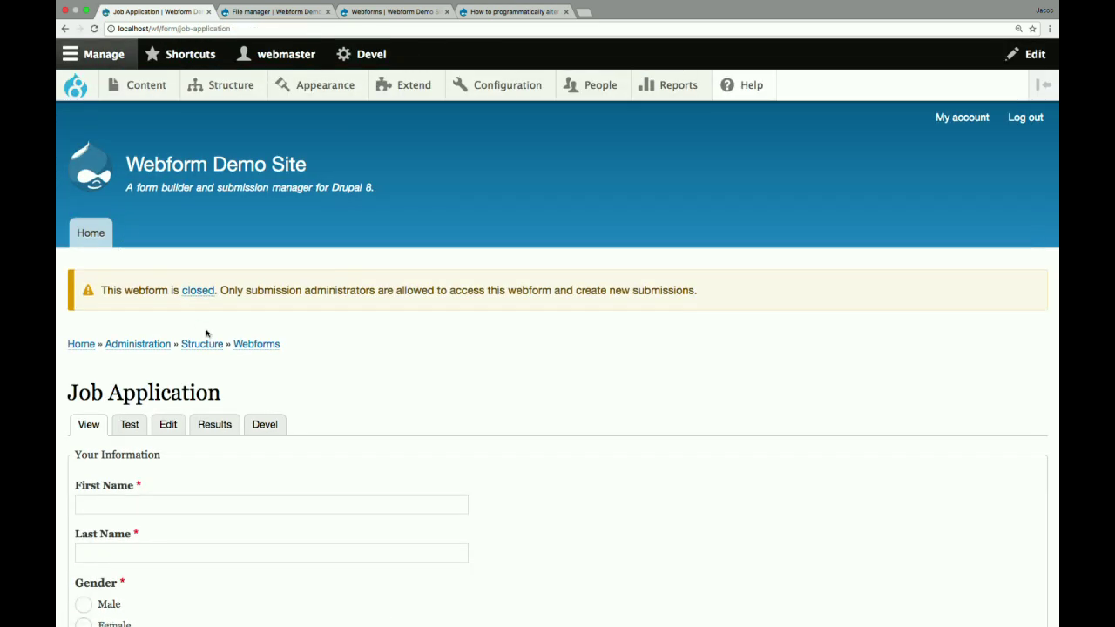
mouse_move(222, 91)
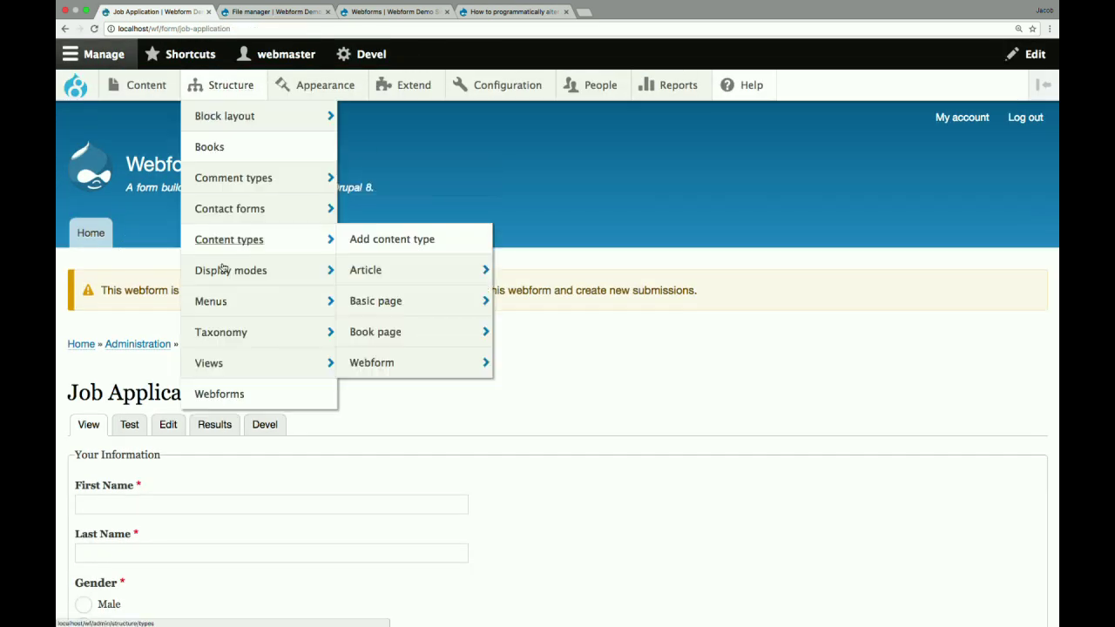
click(230, 394)
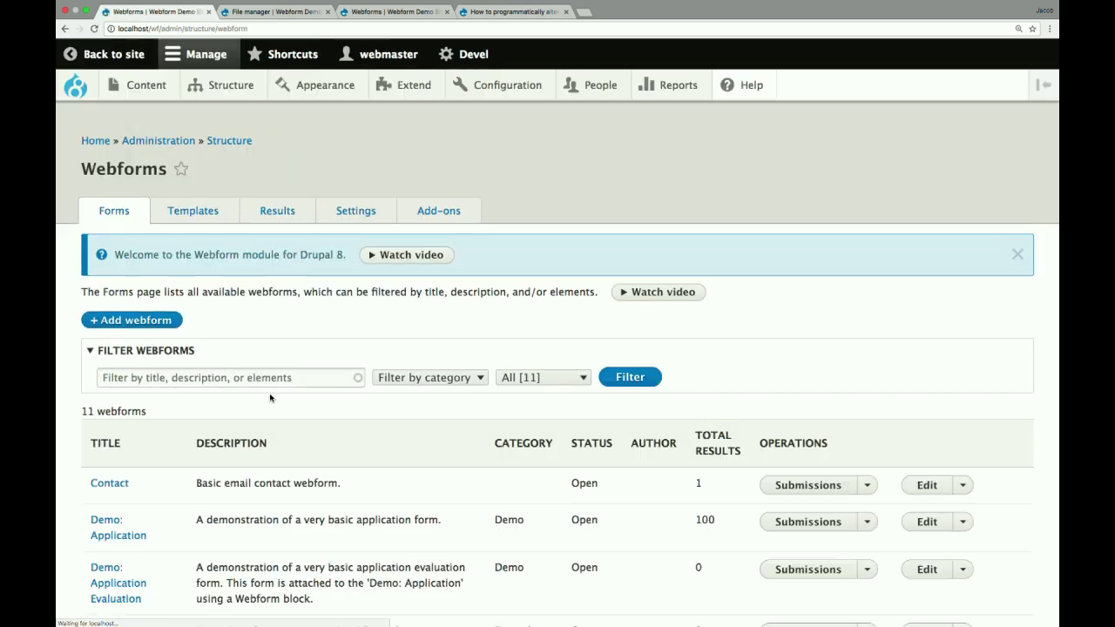
- Look over the Demo: Application webform's fields and open submission #100 from its results
scroll(269, 398, down, 3)
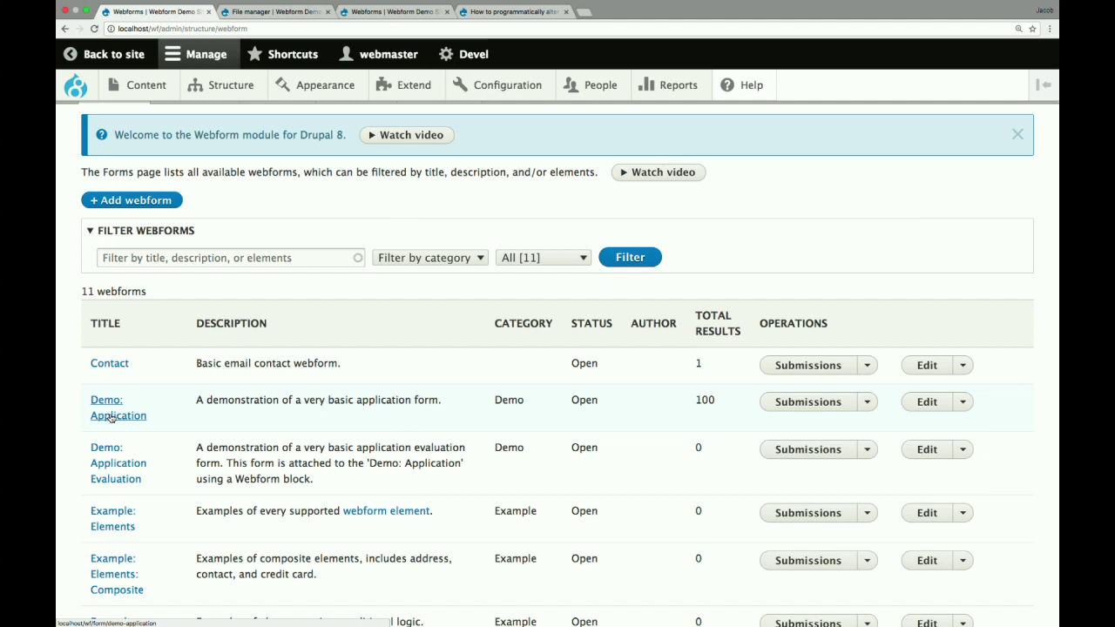
click(111, 419)
scroll(262, 398, down, 6)
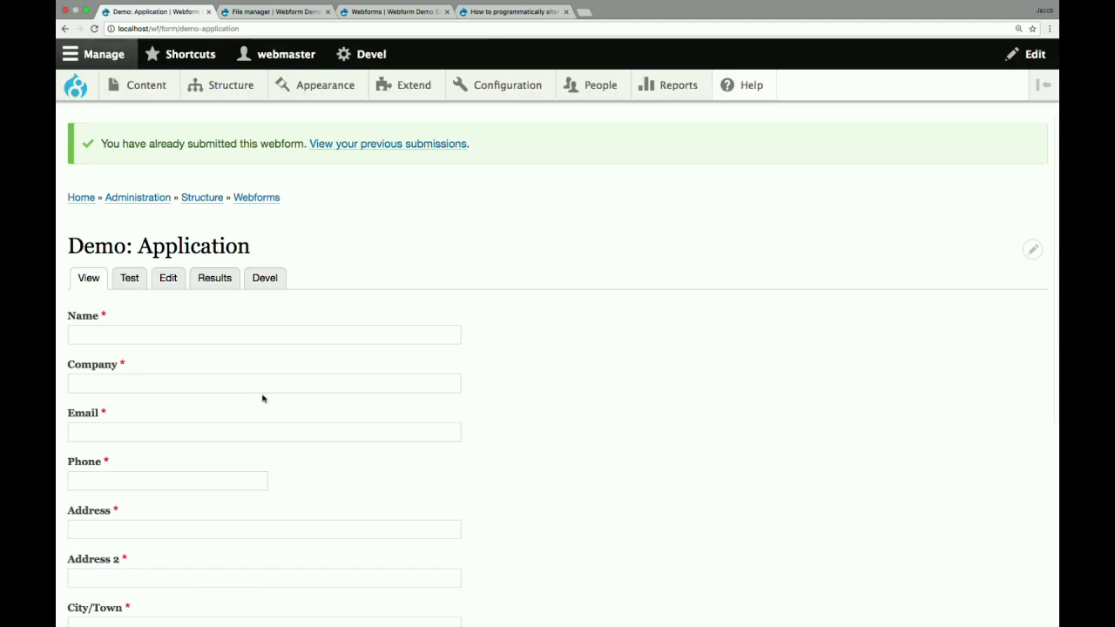
scroll(263, 398, down, 1)
scroll(262, 398, up, 7)
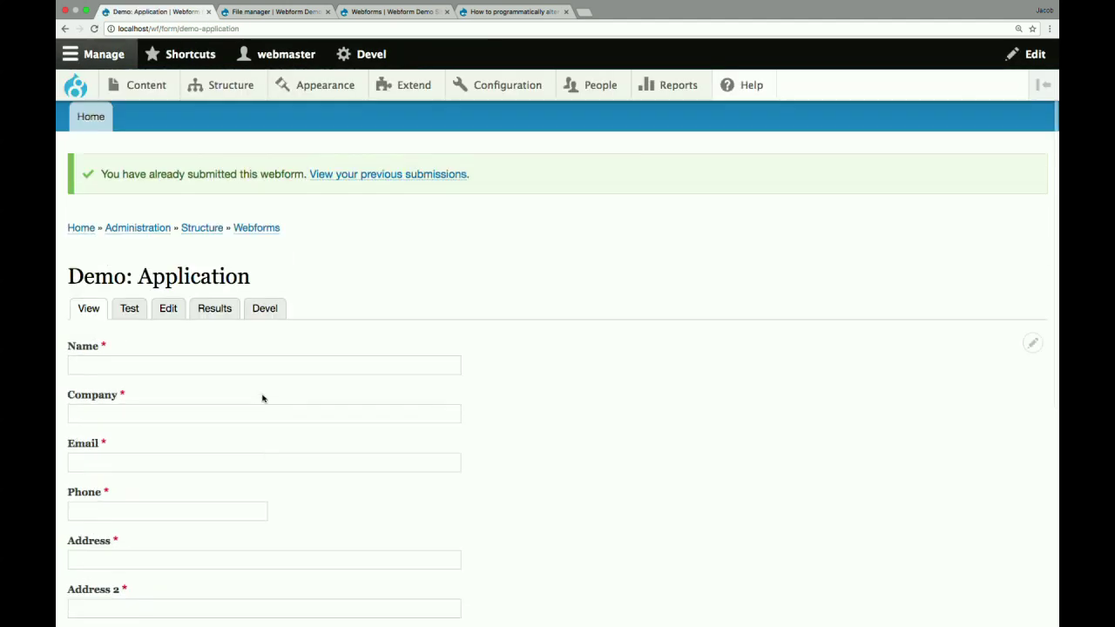
click(216, 395)
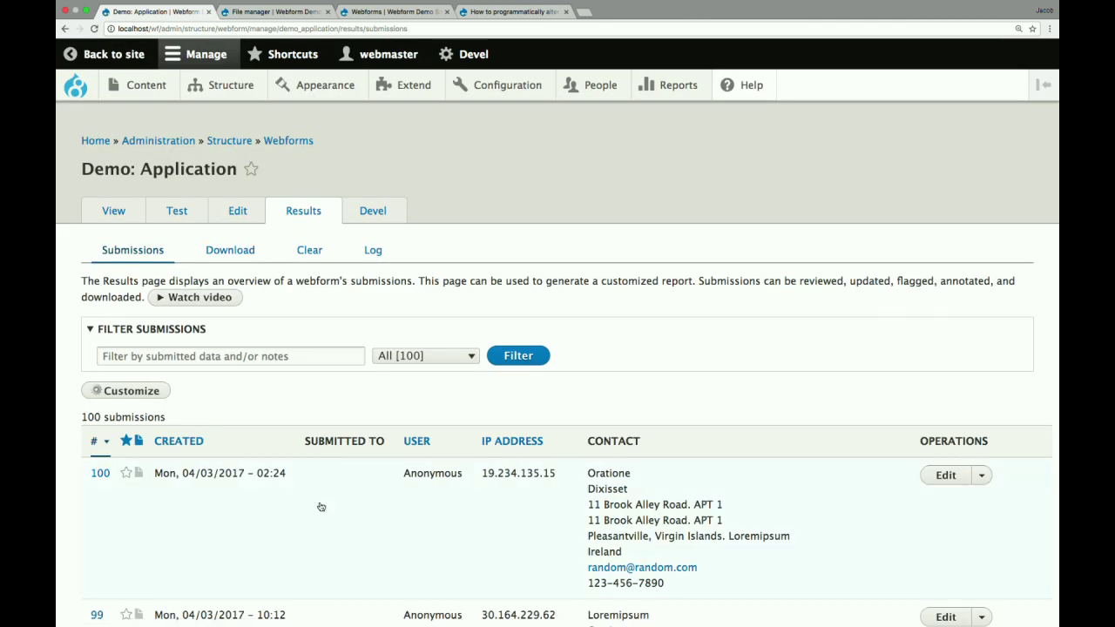
click(321, 507)
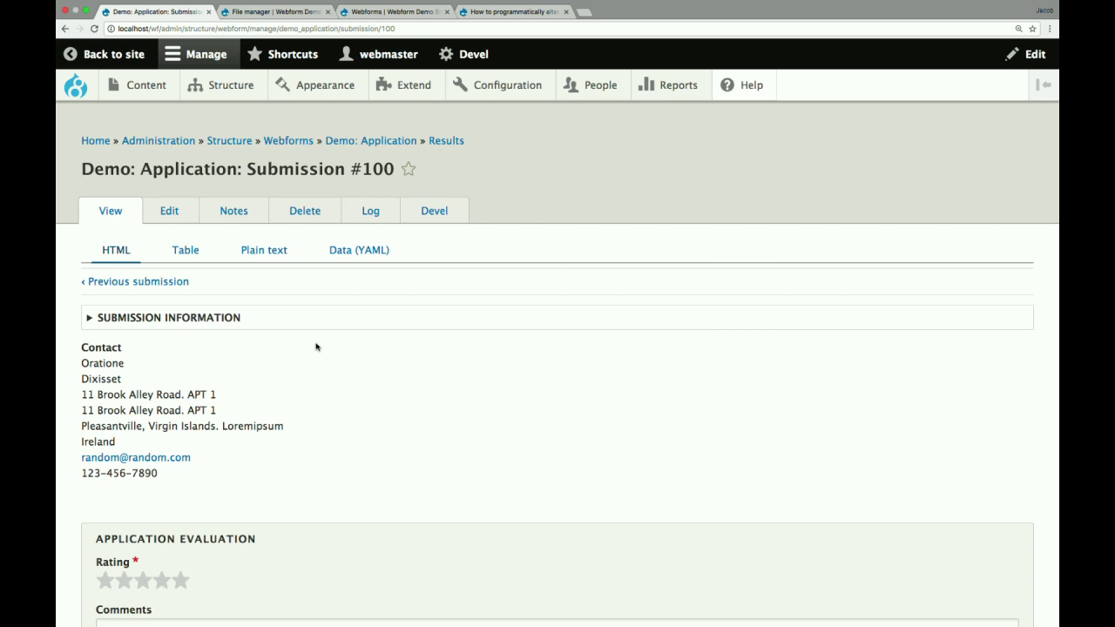
- Submit an application evaluation for submission #100 with a four-star rating and the comment "jkhjkjhk", and go to the previous submission
scroll(323, 448, down, 3)
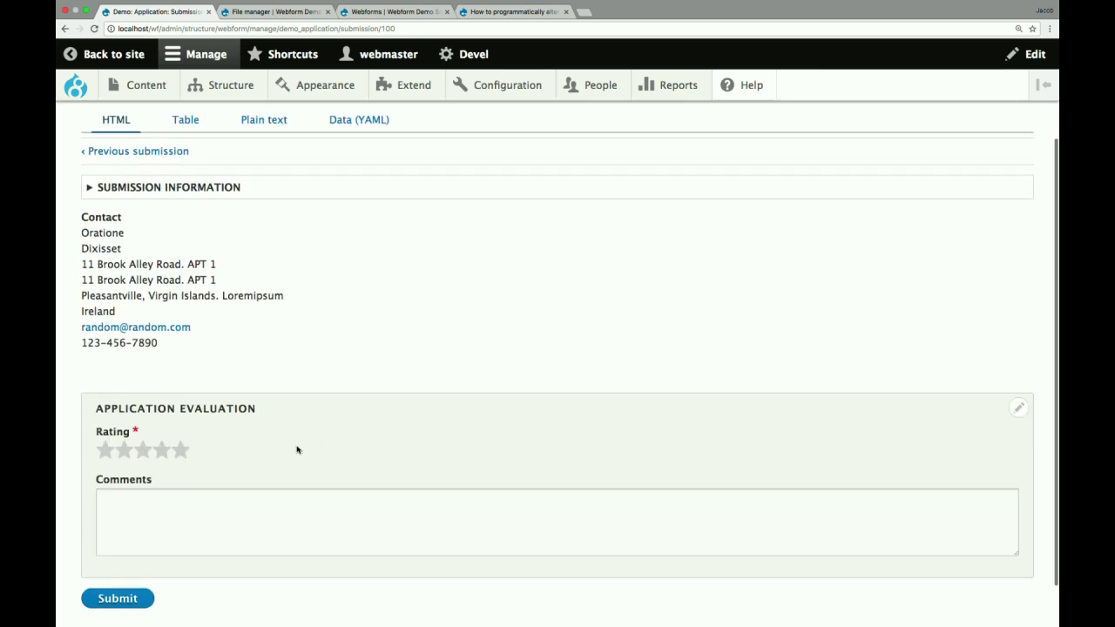
click(163, 455)
click(182, 518)
text(jkhjkjhk)
click(118, 598)
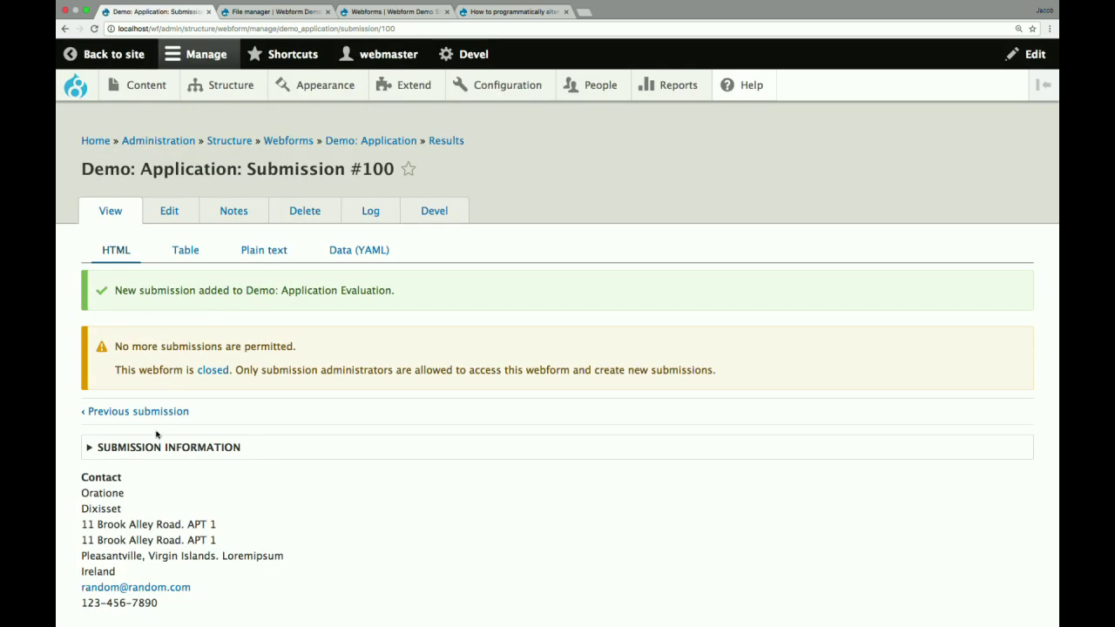
click(146, 412)
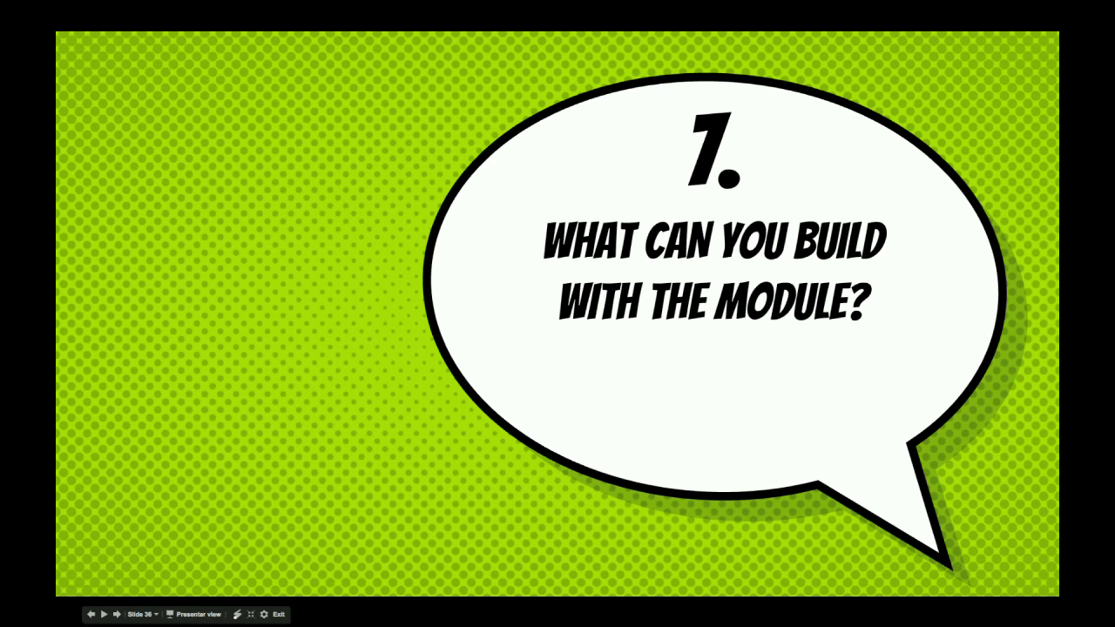
key(Right)
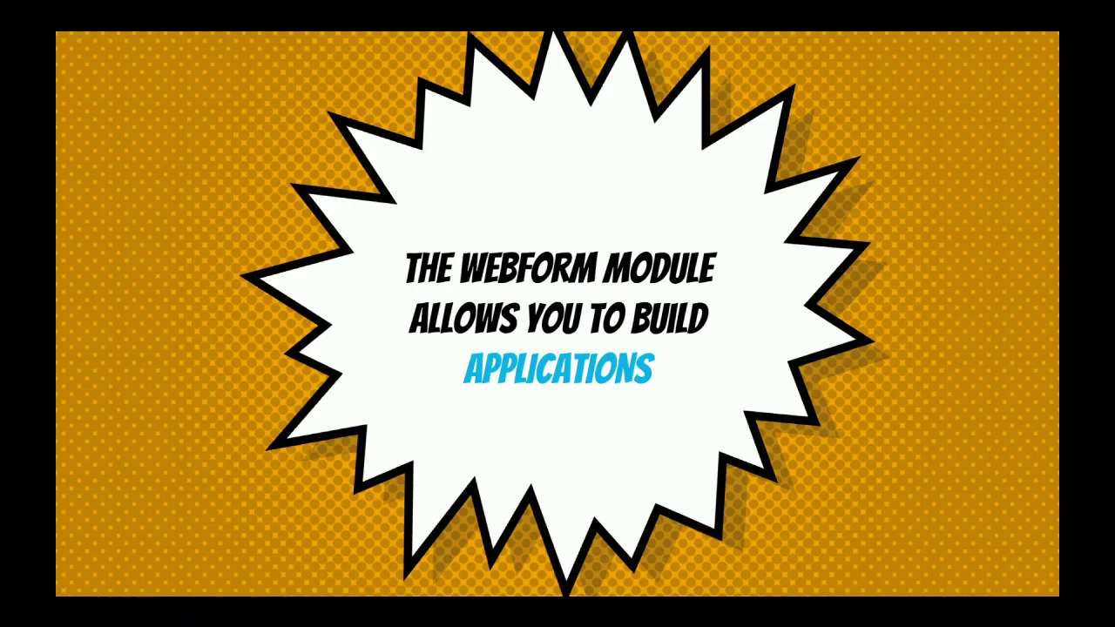
key(Right)
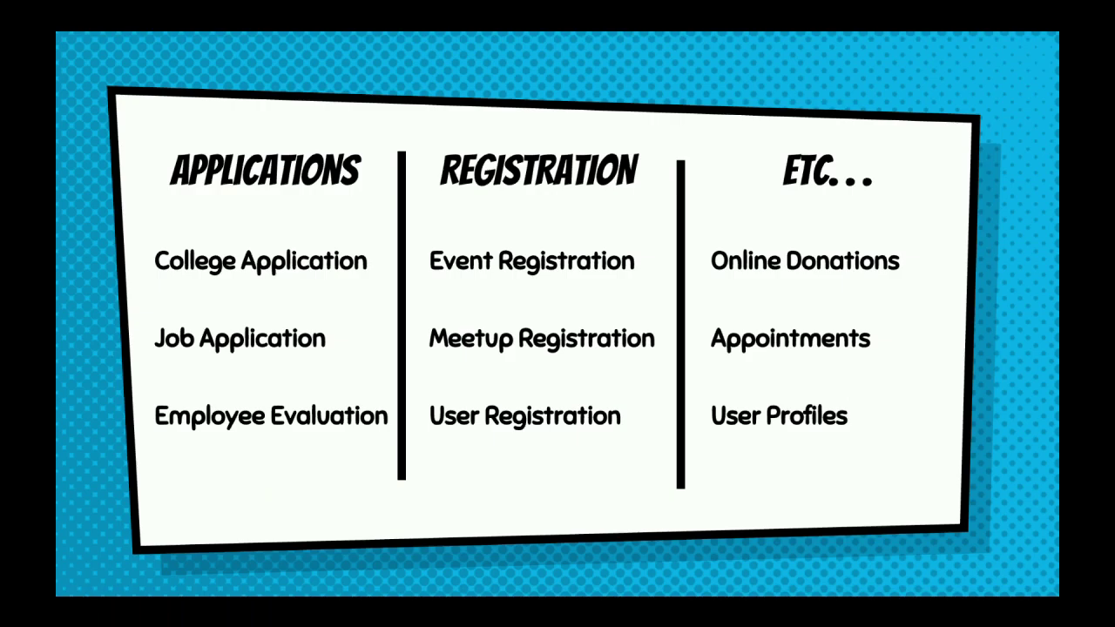
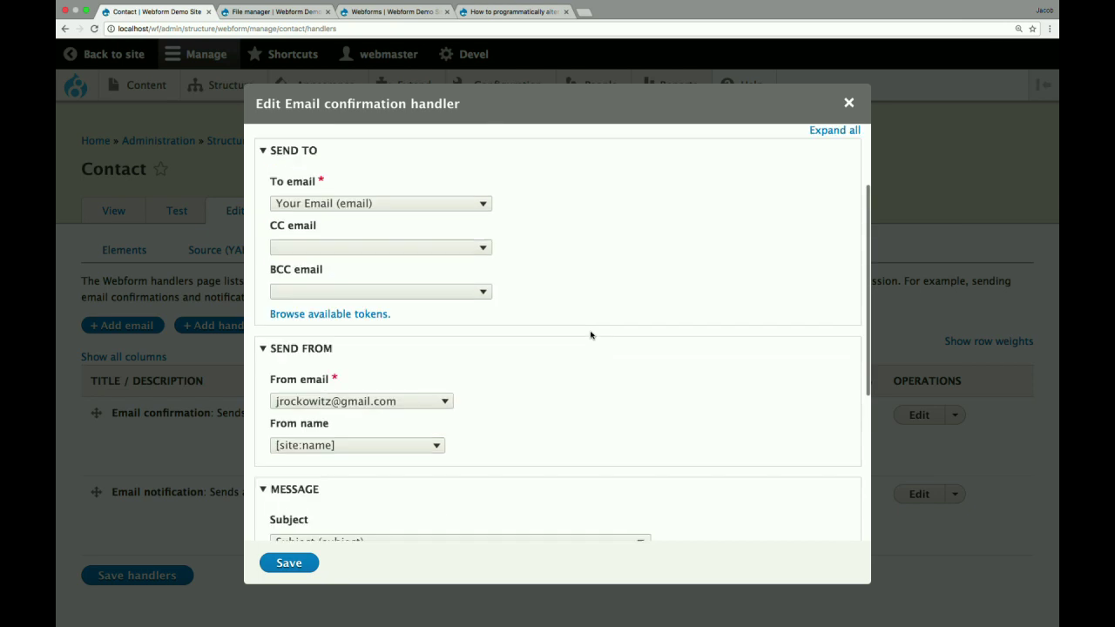
- Review the message options and sending settings of the Contact form's Email confirmation handler and close it without saving
scroll(438, 331, down, 8)
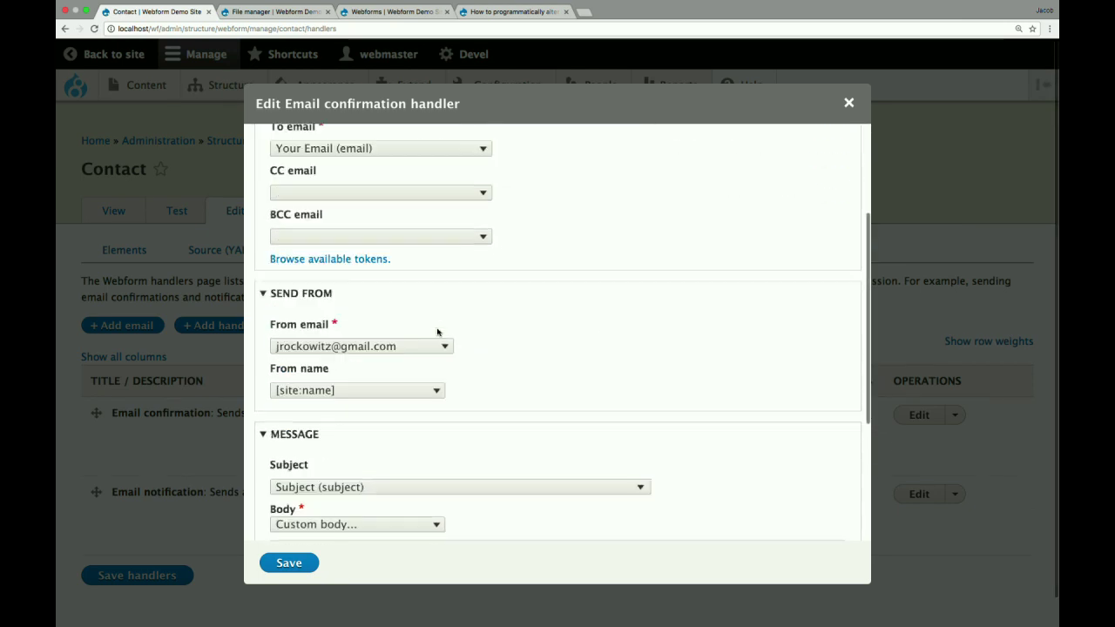
click(296, 508)
scroll(405, 328, down, 3)
scroll(405, 327, down, 3)
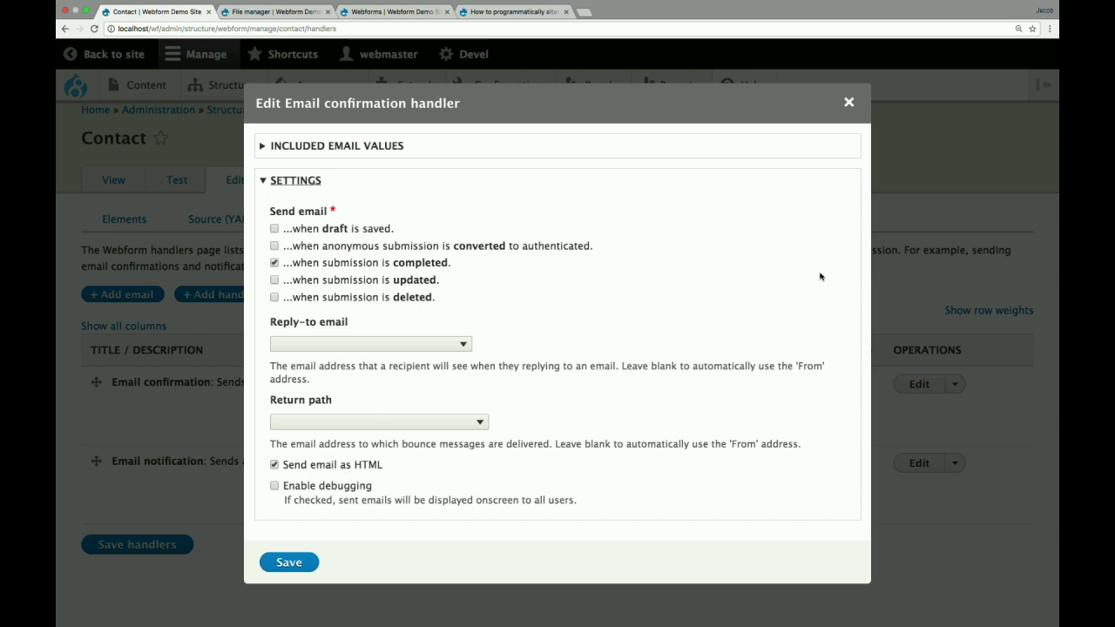
click(848, 103)
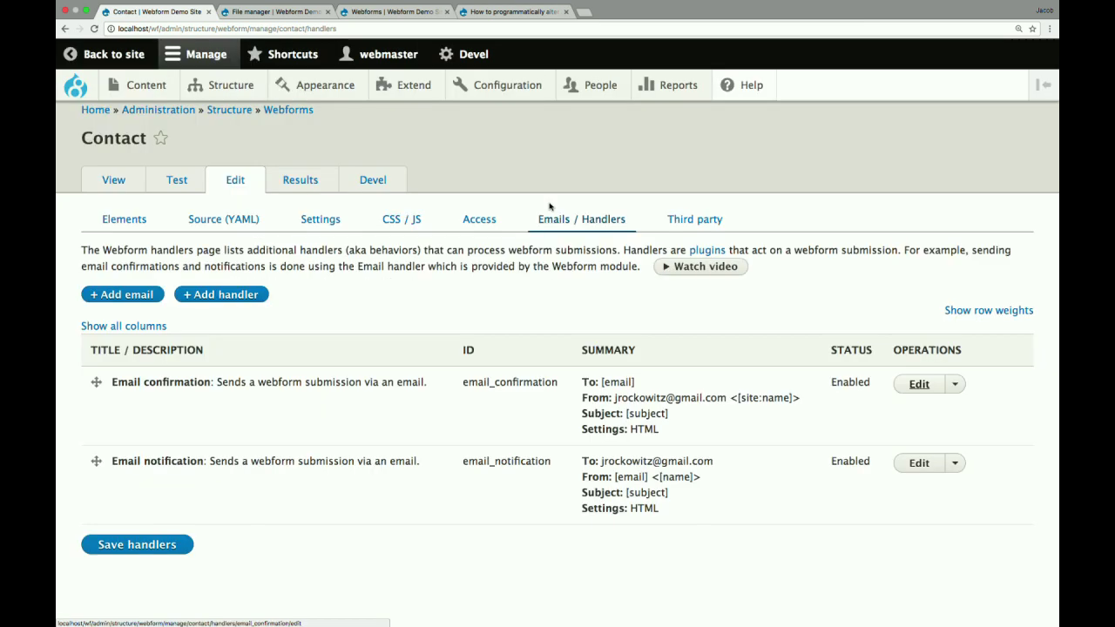
click(212, 296)
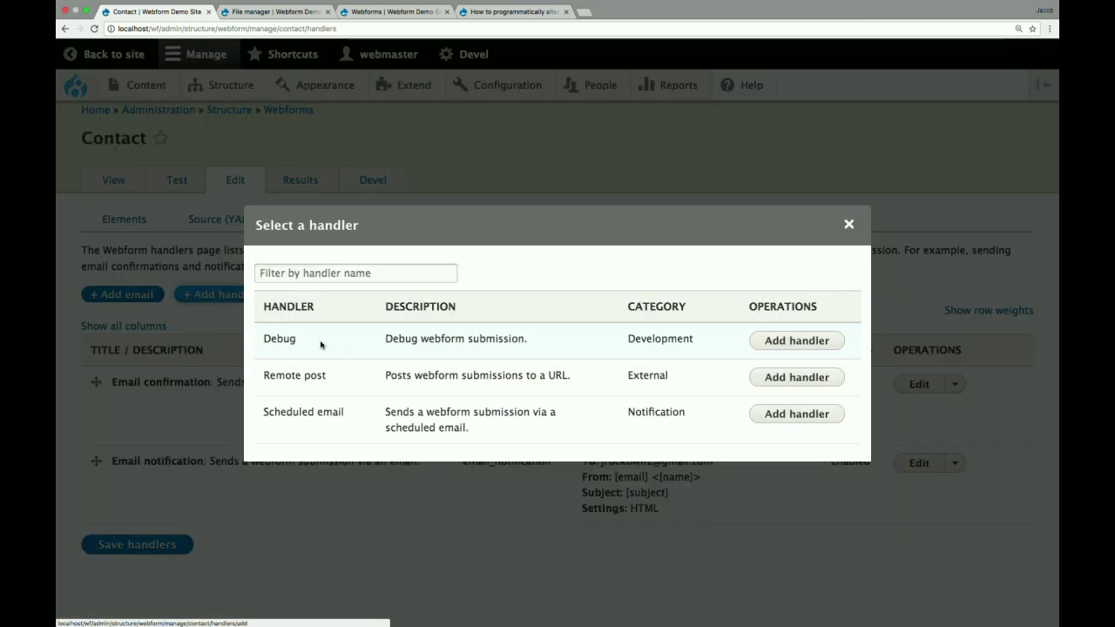
click(786, 376)
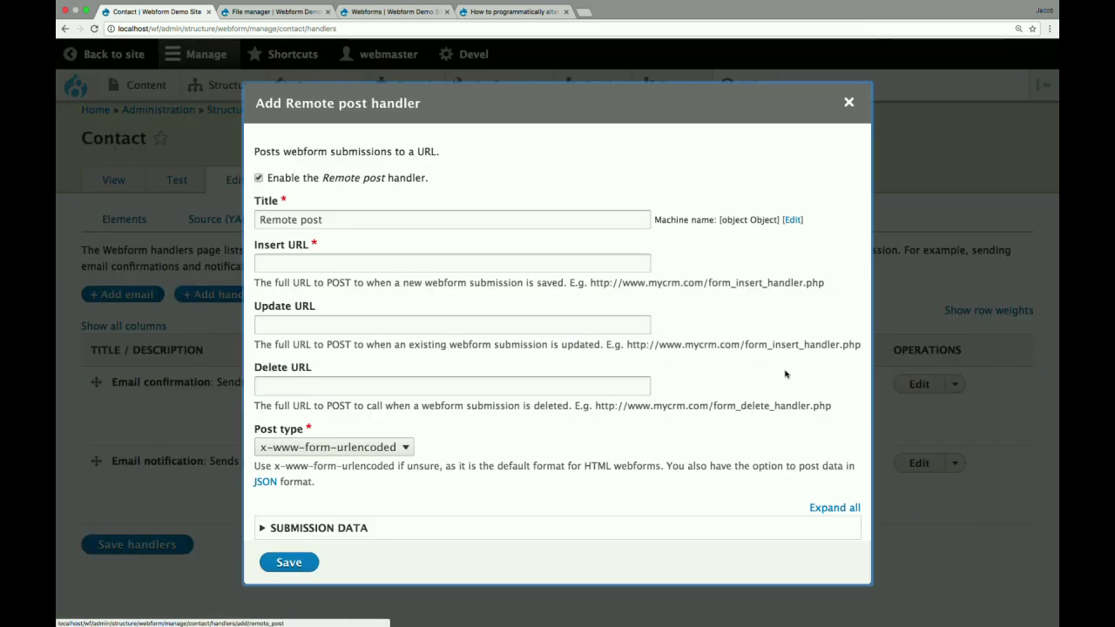
drag(591, 287, 824, 283)
key(super+c)
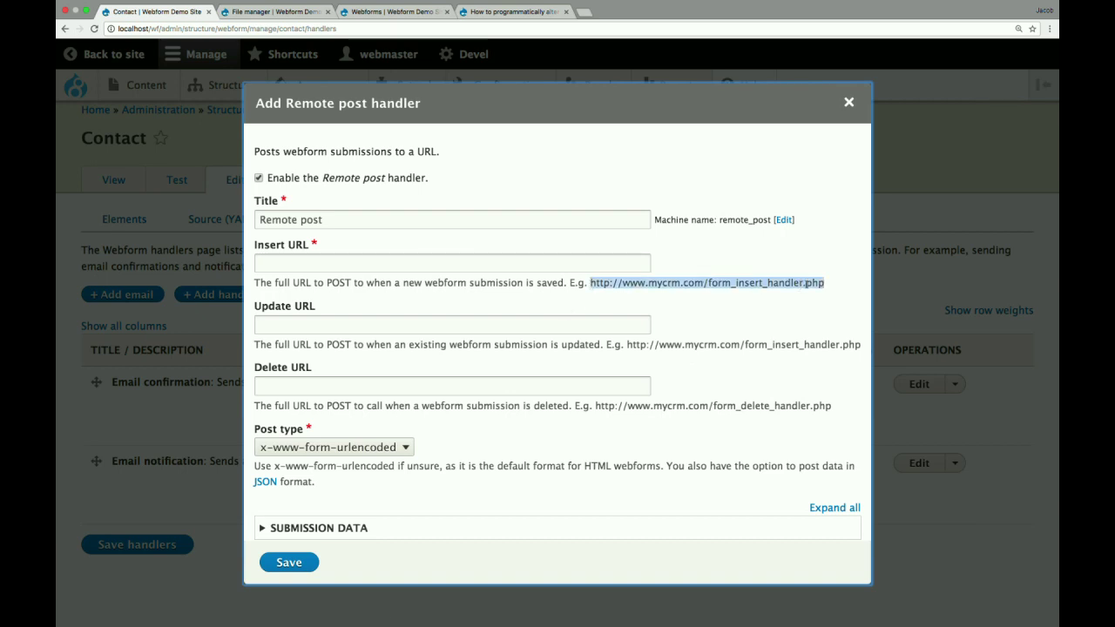
click(514, 264)
key(super+v)
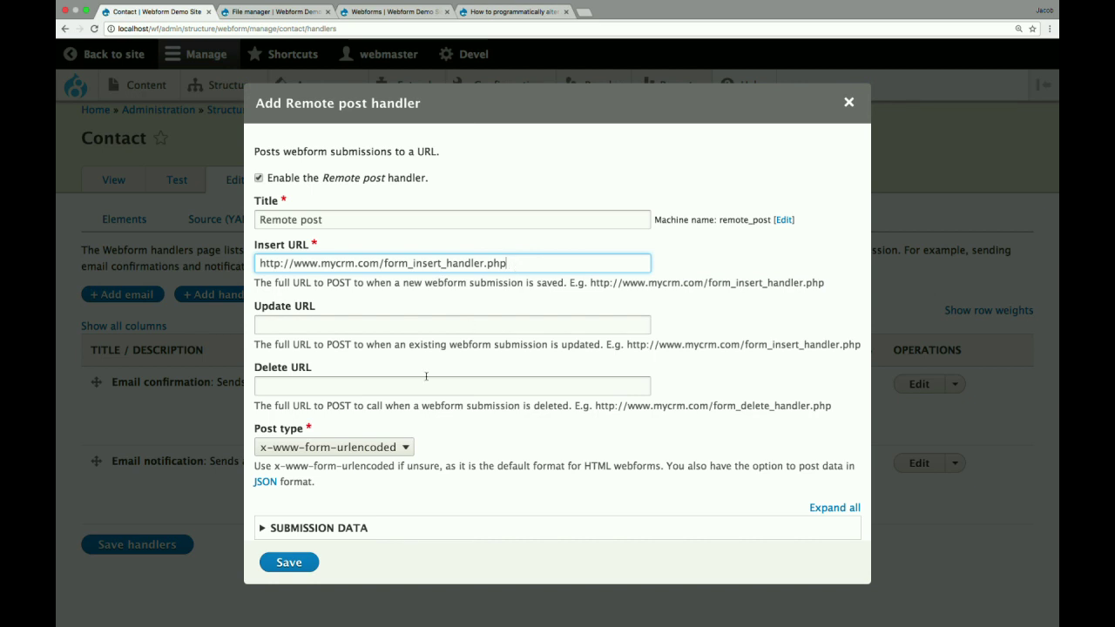
- Review the Remote post handler's submission data and custom data options and save the handler
scroll(426, 377, down, 2)
click(358, 434)
scroll(358, 434, down, 4)
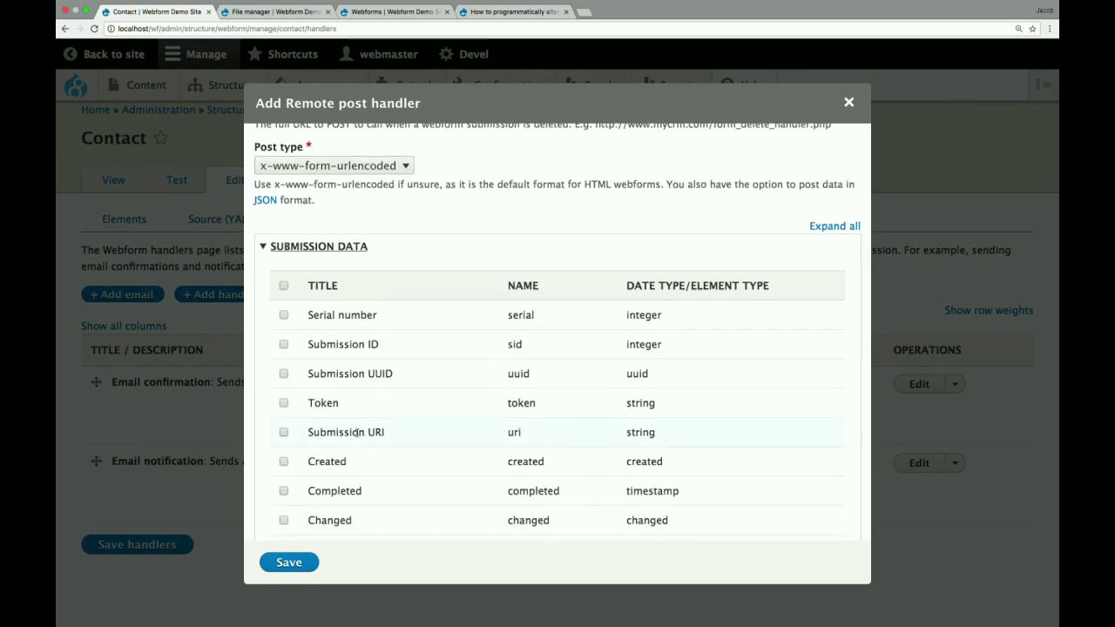
scroll(374, 340, down, 4)
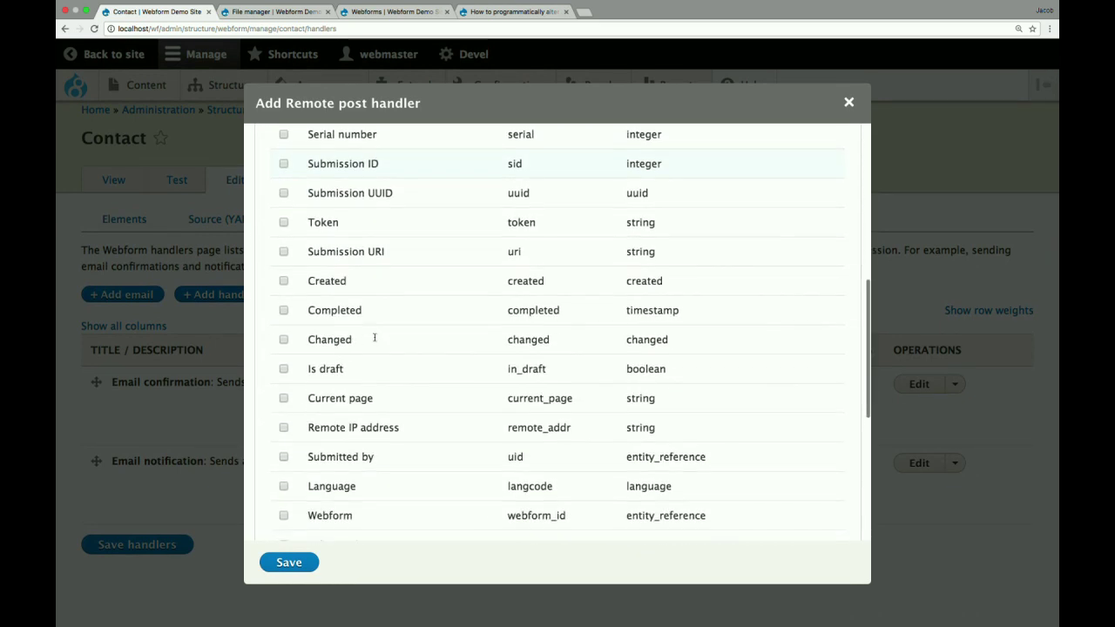
scroll(374, 339, down, 6)
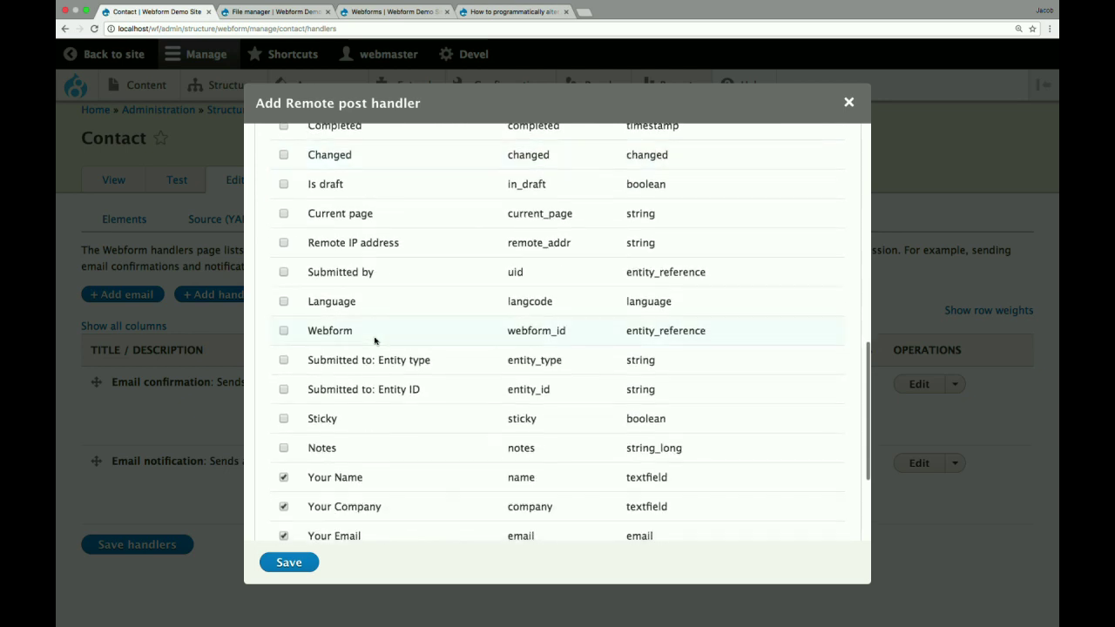
scroll(374, 340, down, 2)
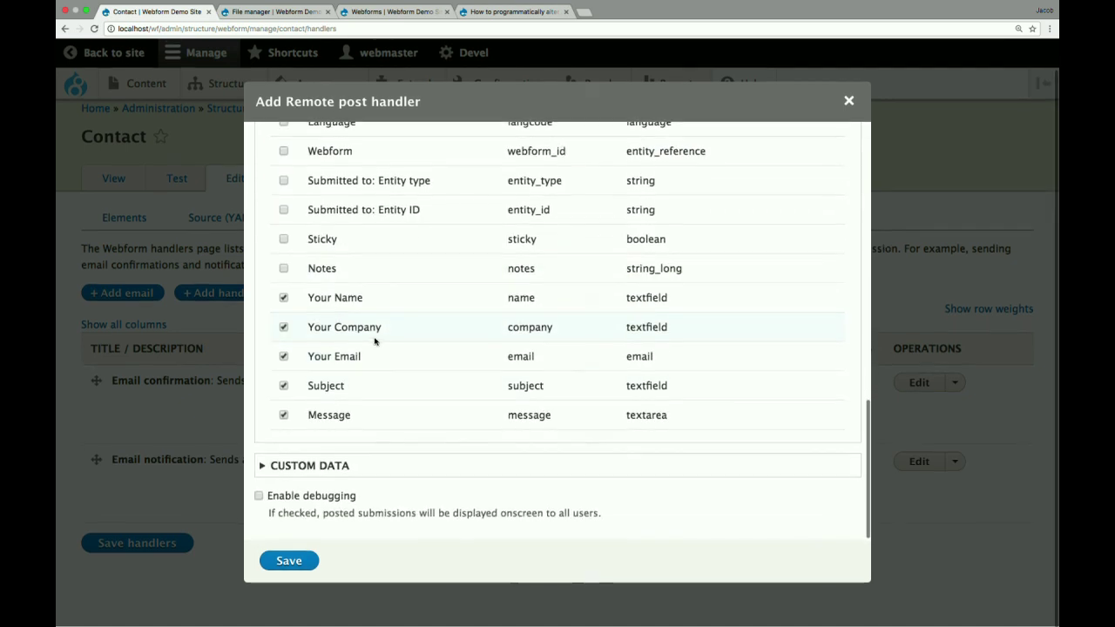
click(338, 468)
scroll(453, 392, down, 2)
click(418, 433)
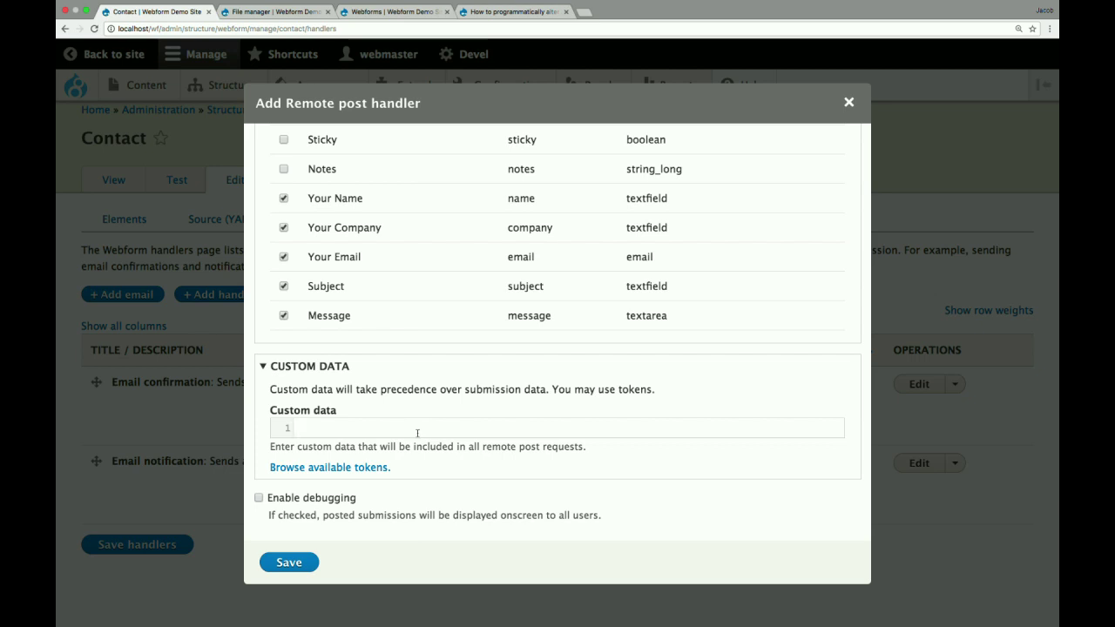
click(289, 562)
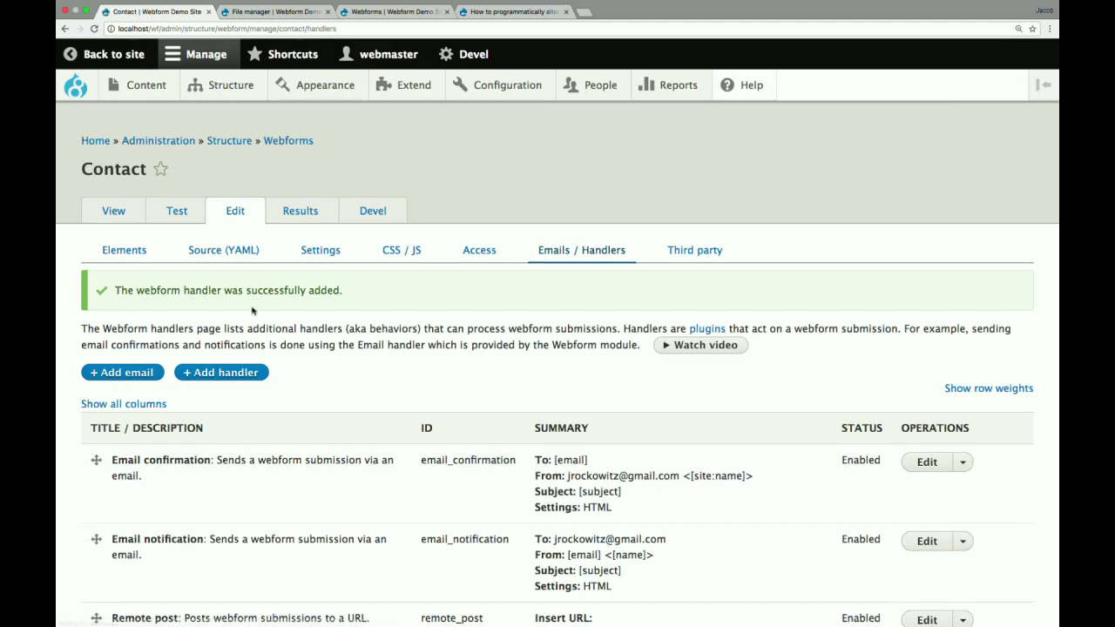
- Submit the Contact webform's test form with its prepopulated data
click(177, 211)
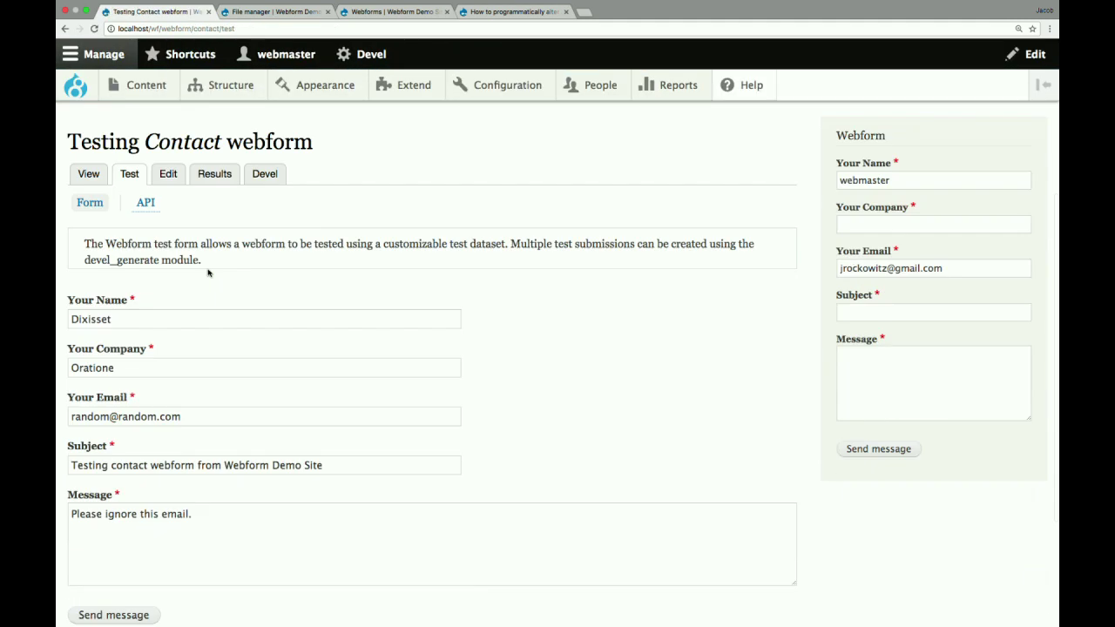
scroll(208, 273, down, 4)
click(113, 426)
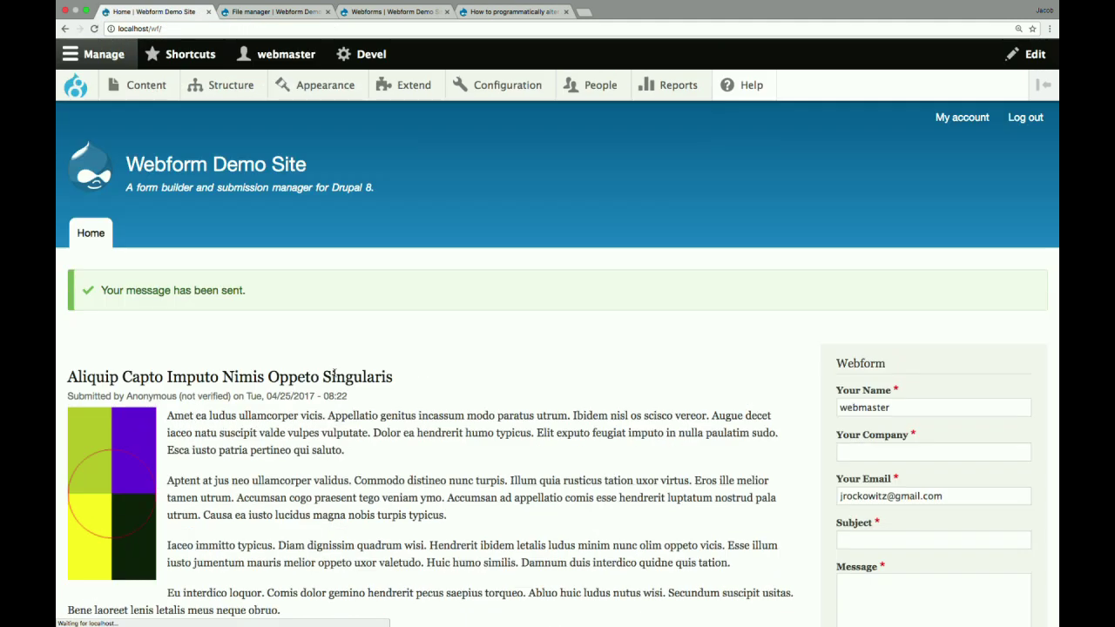
- Return to the Contact form's handlers, enable debugging for the Remote post handler and save it
click(63, 29)
scroll(374, 236, up, 10)
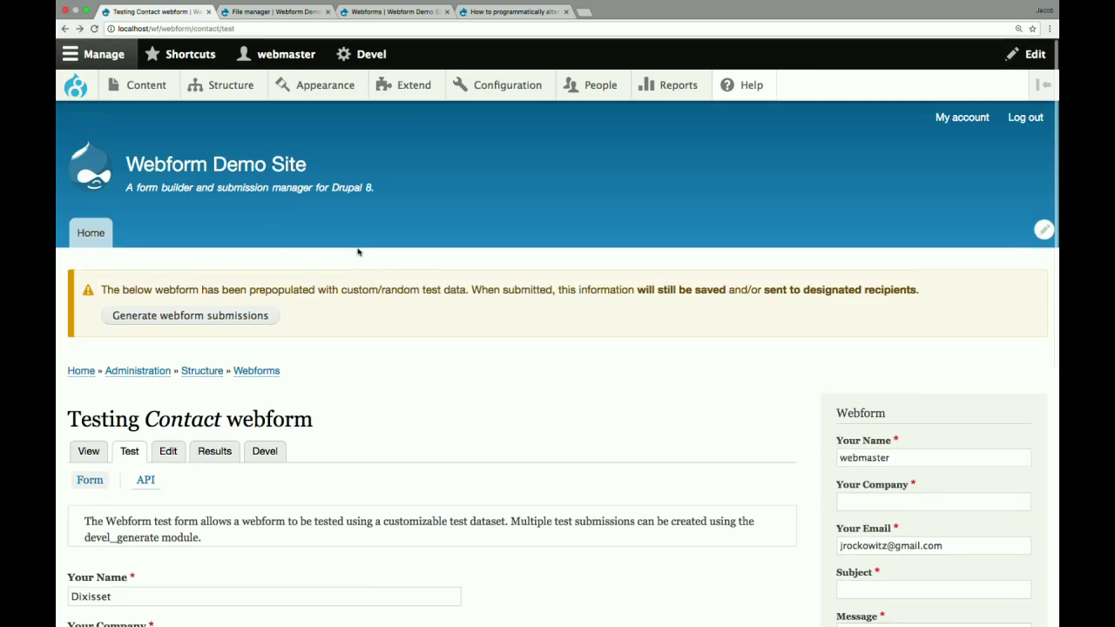
click(65, 29)
scroll(913, 463, down, 3)
click(928, 477)
scroll(526, 462, down, 5)
scroll(525, 462, down, 10)
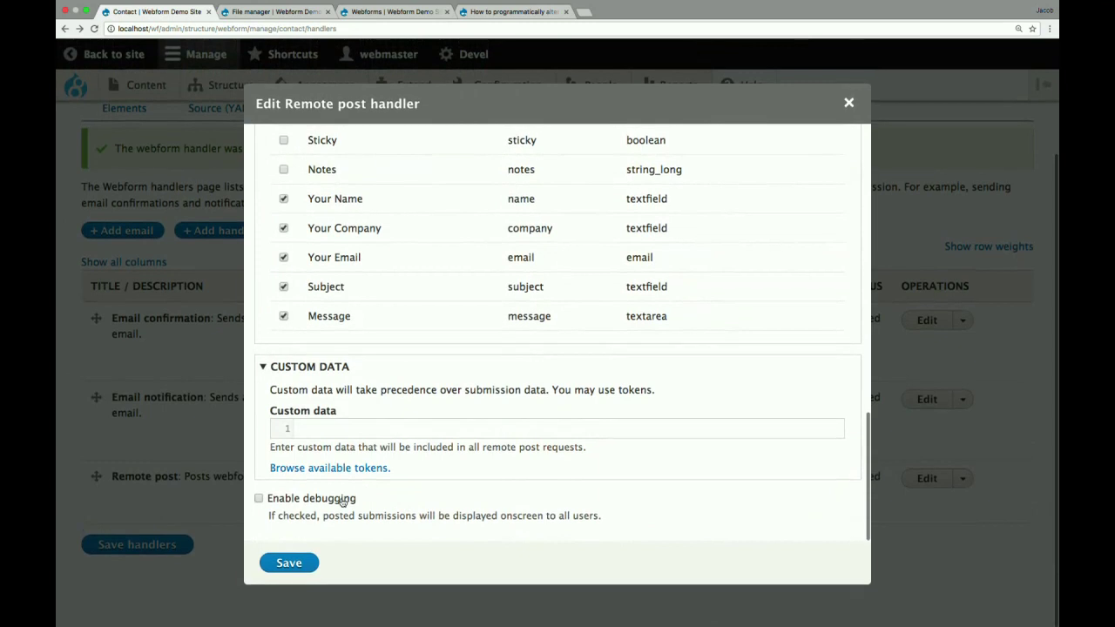
click(295, 562)
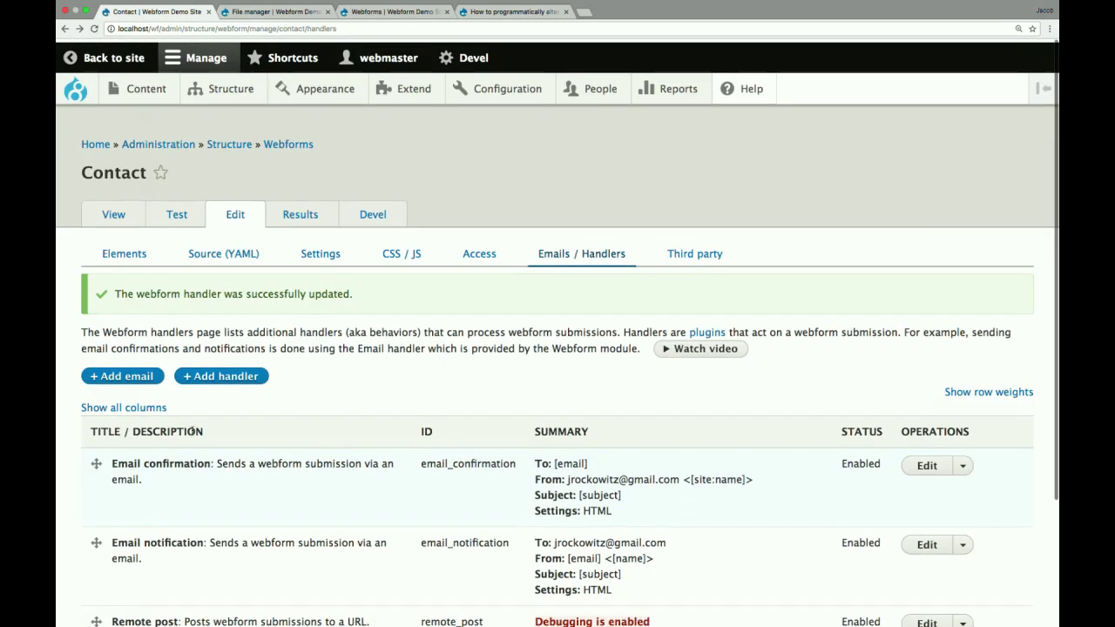
- Send another Contact test submission with the Remote post handler's debugging enabled
click(176, 214)
scroll(124, 379, down, 10)
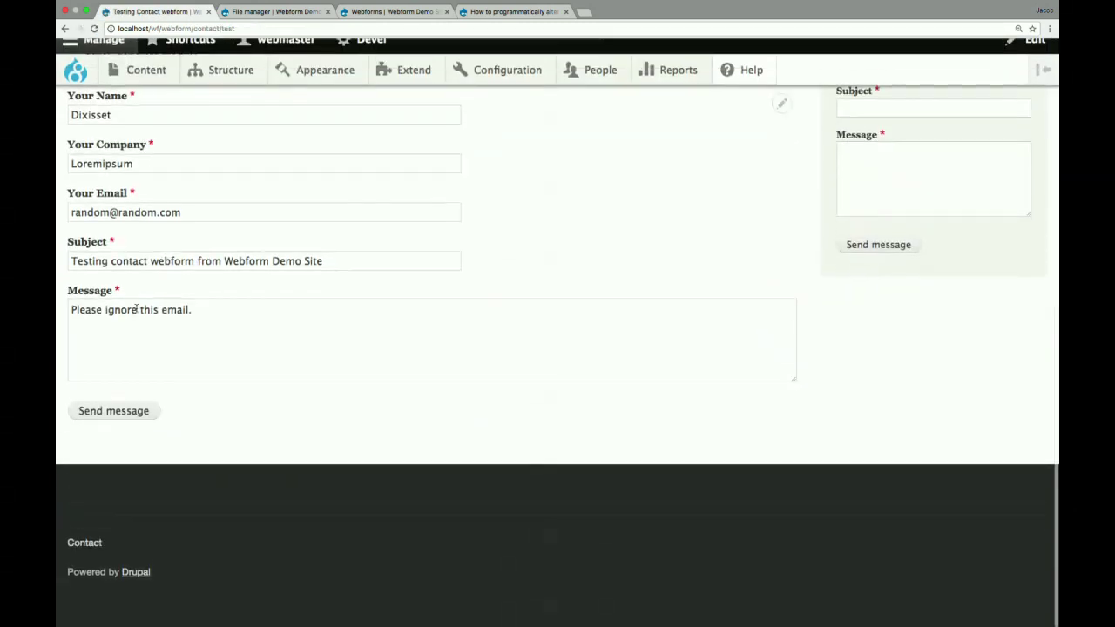
click(113, 426)
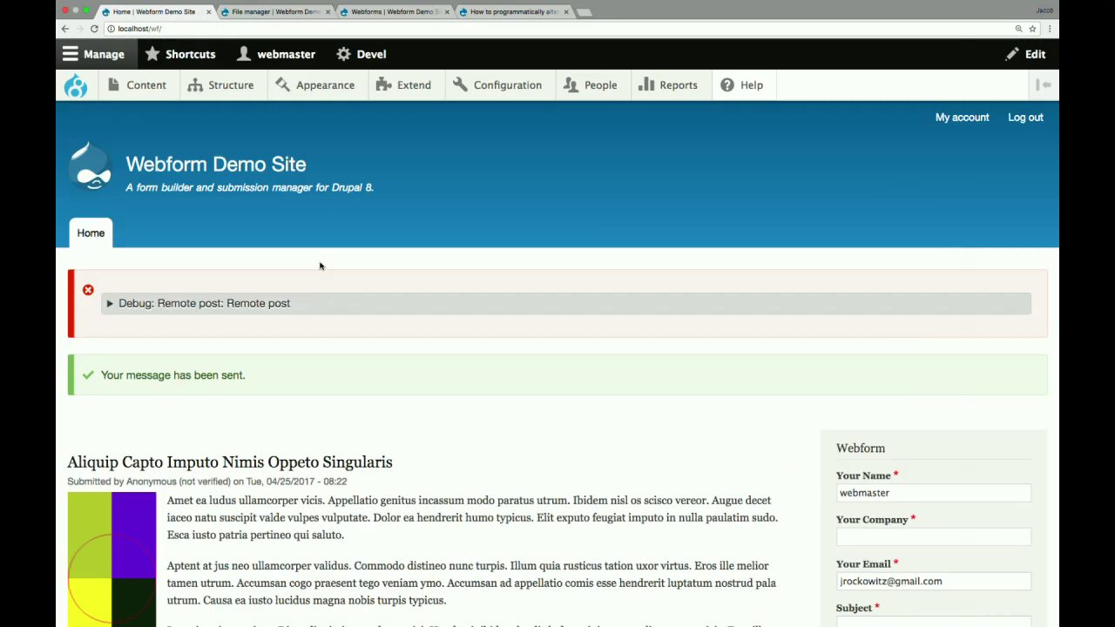
- Examine the request data and response in the Remote post debug output, and go back to the Contact test form
click(308, 304)
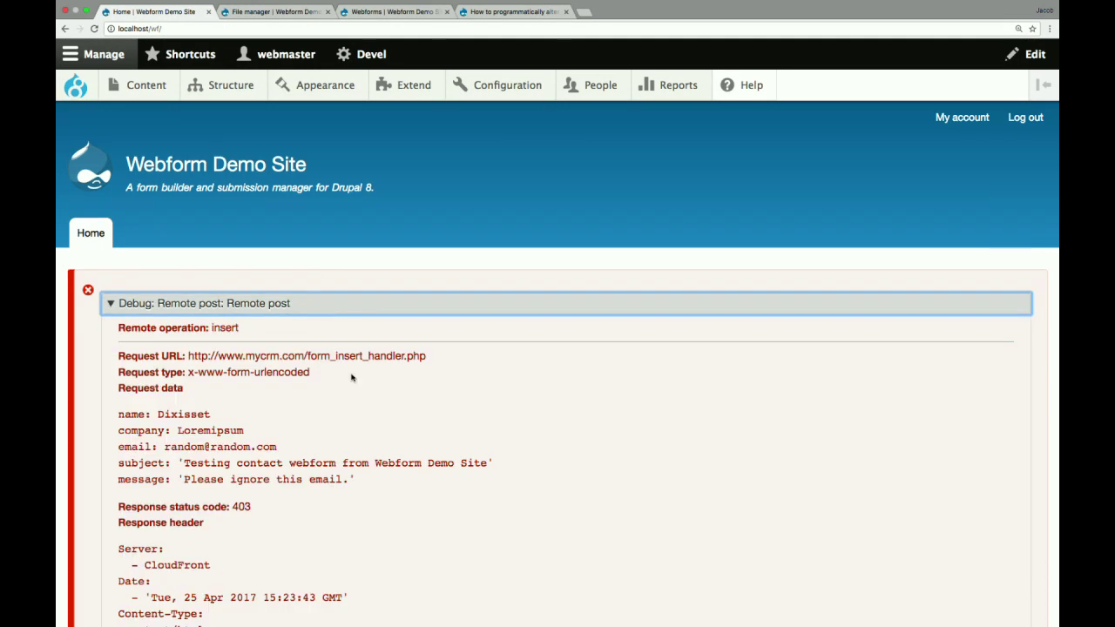
scroll(352, 378, down, 2)
drag(119, 342, 390, 406)
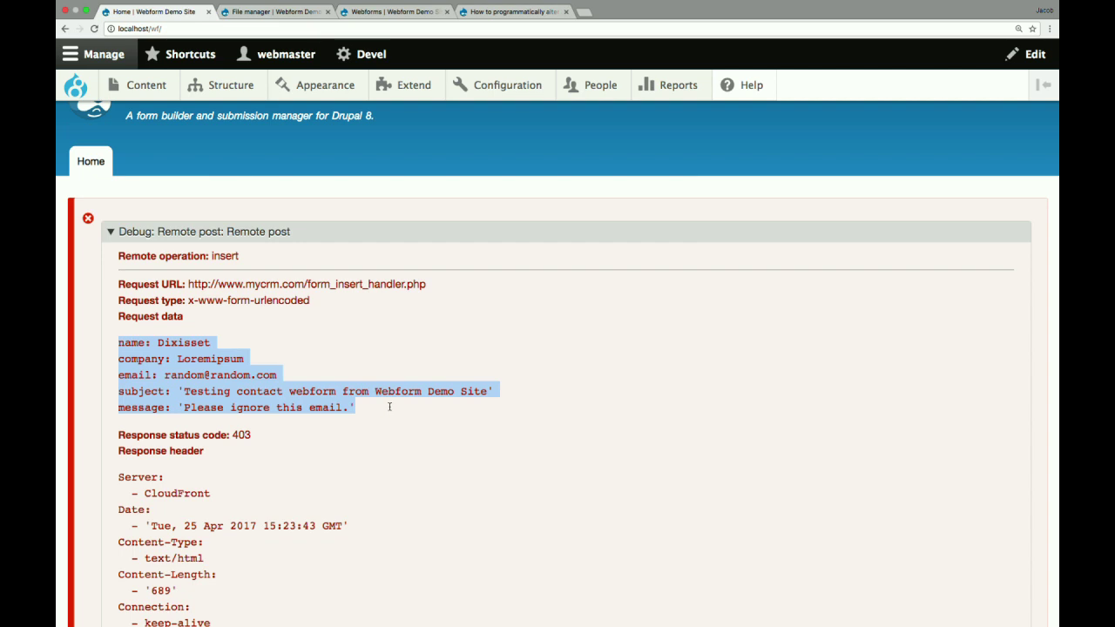
scroll(390, 406, down, 10)
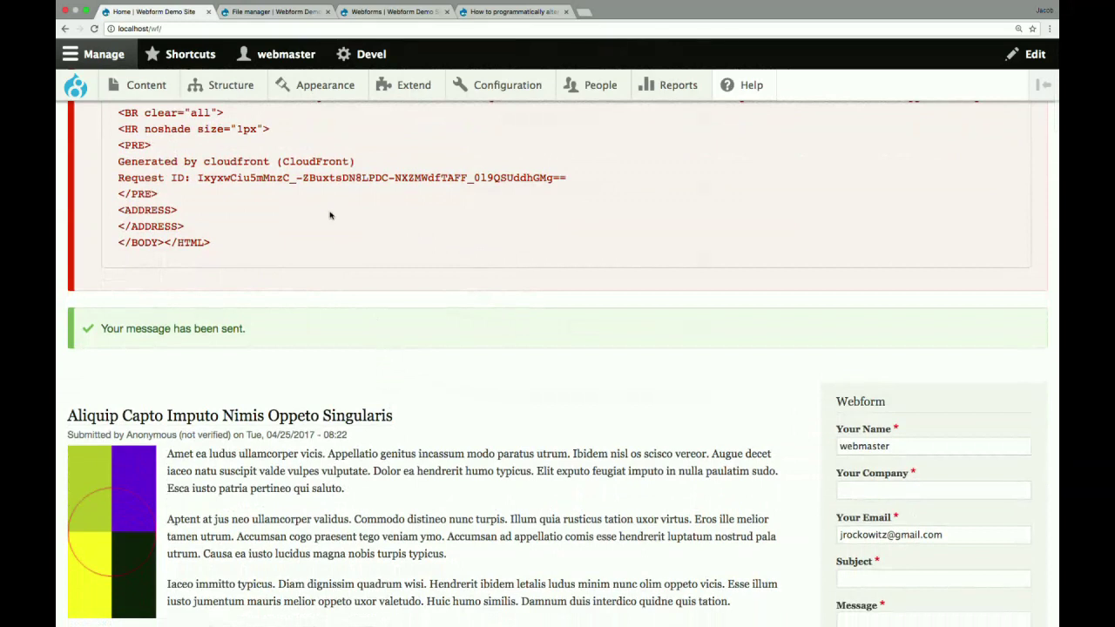
scroll(381, 349, up, 10)
key(super+bracketleft)
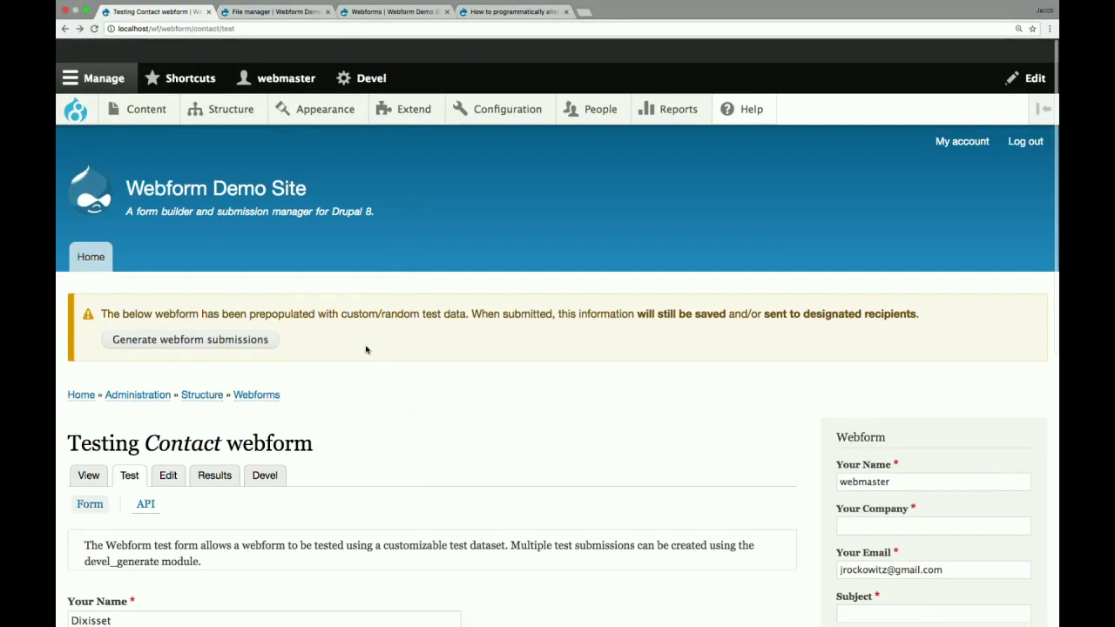
- Go to the Contact webform's results download page and set the export format to HTML Table
click(216, 451)
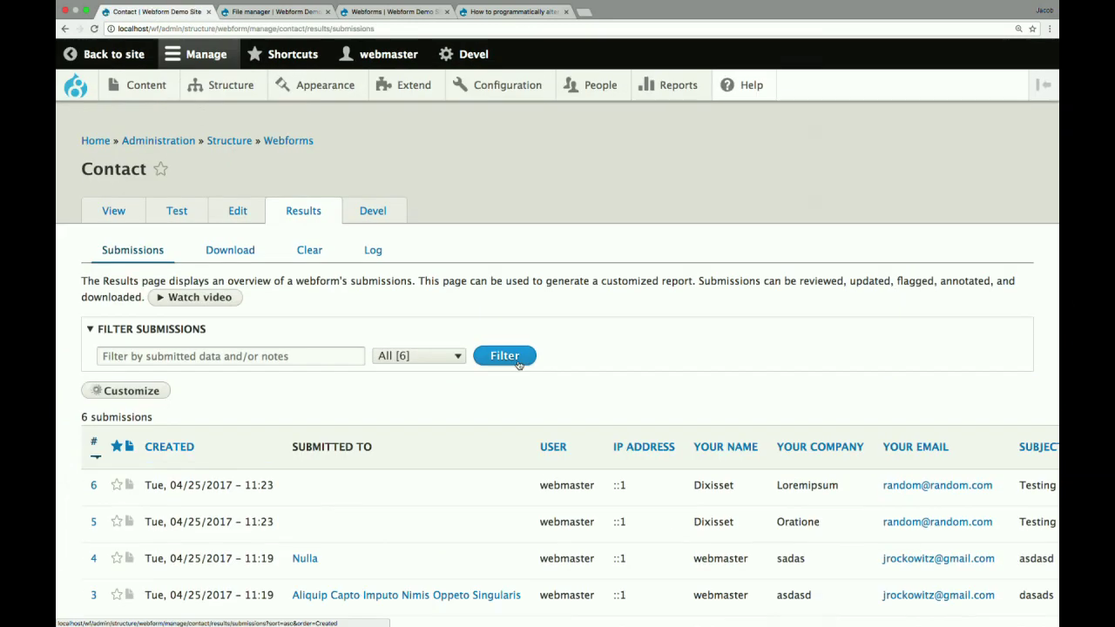
click(230, 251)
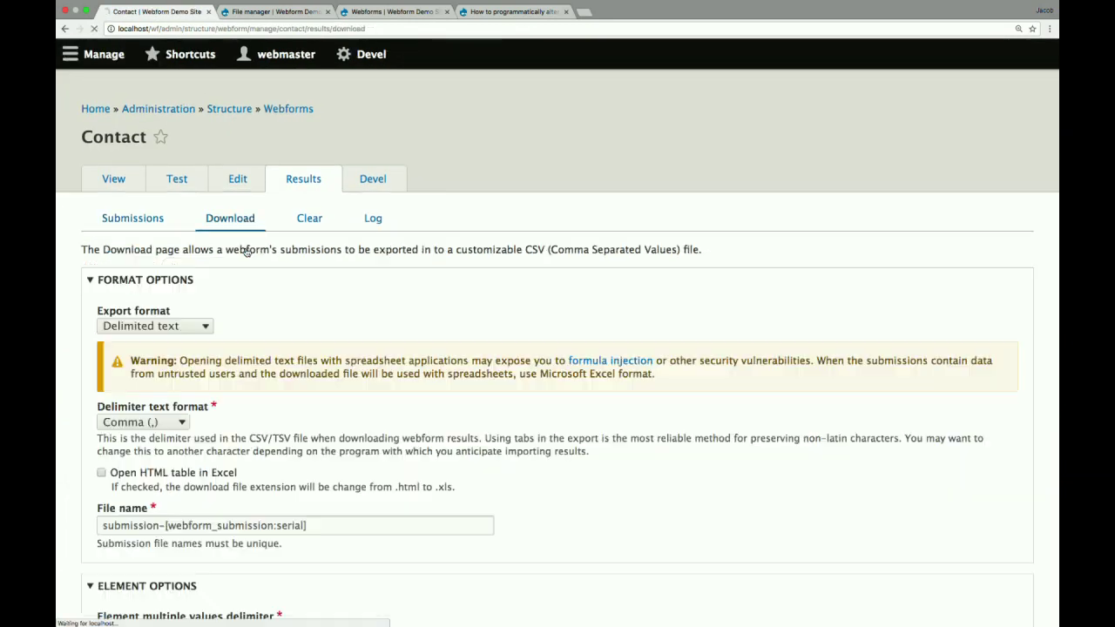
scroll(270, 313, down, 1)
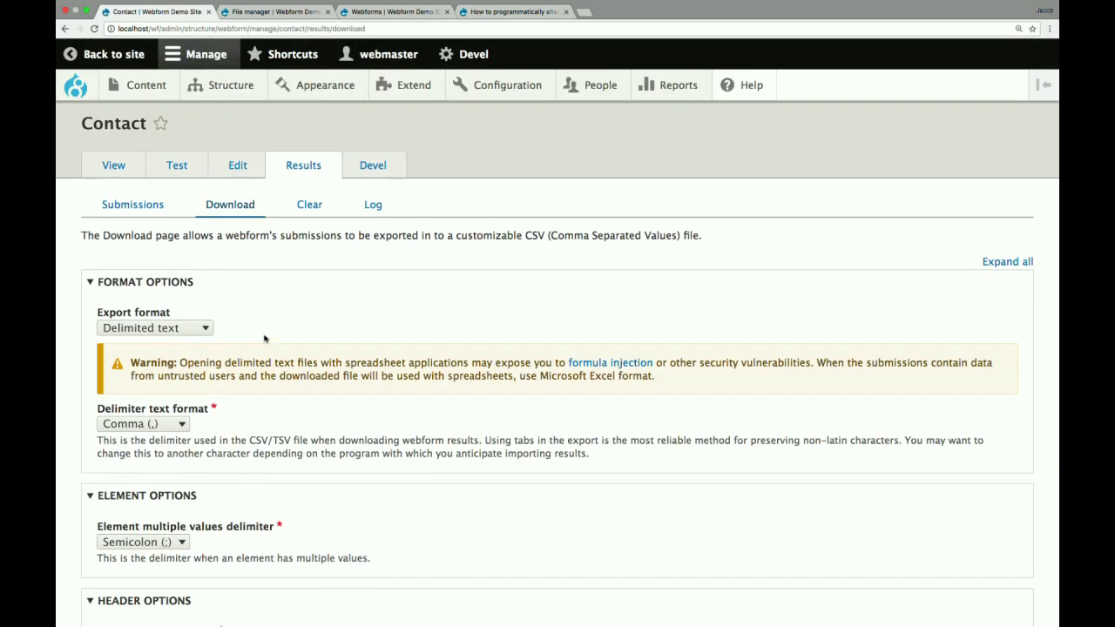
click(177, 331)
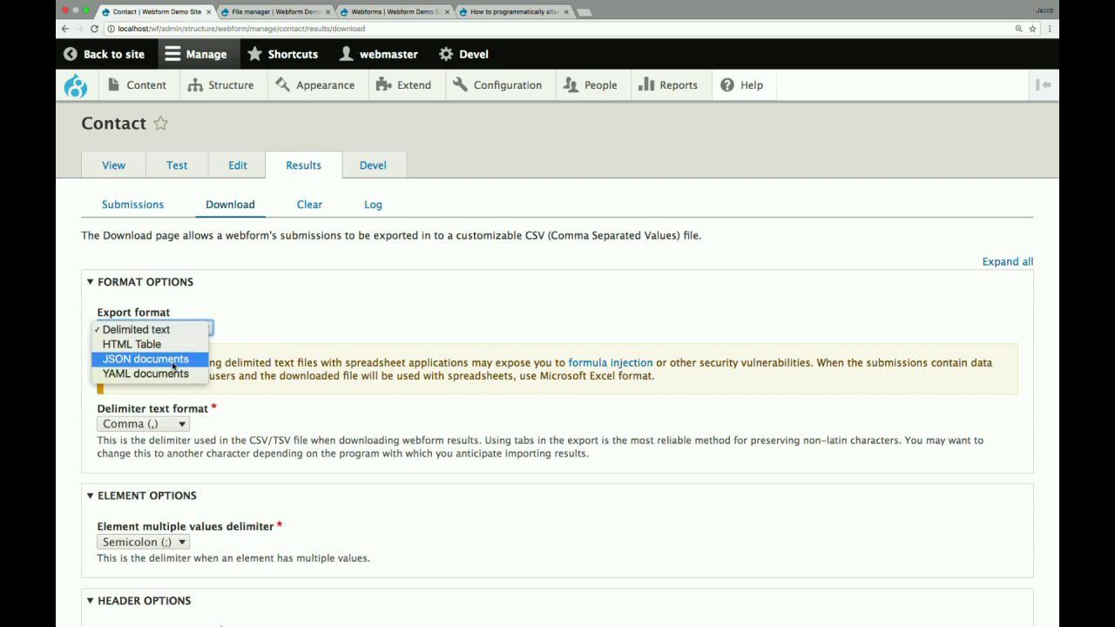
click(175, 345)
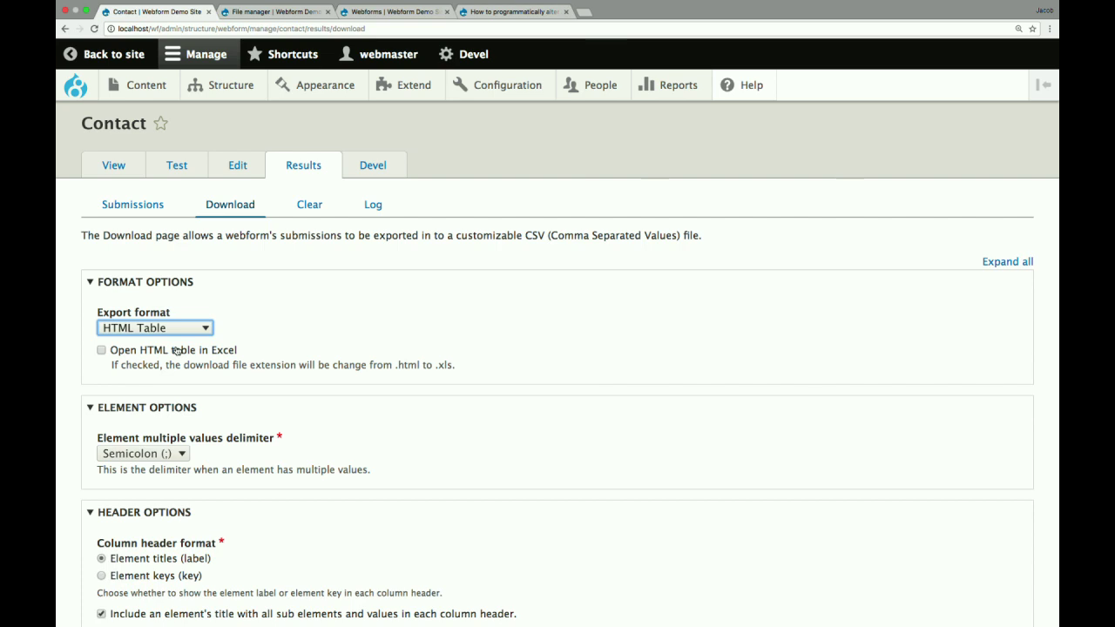
click(177, 351)
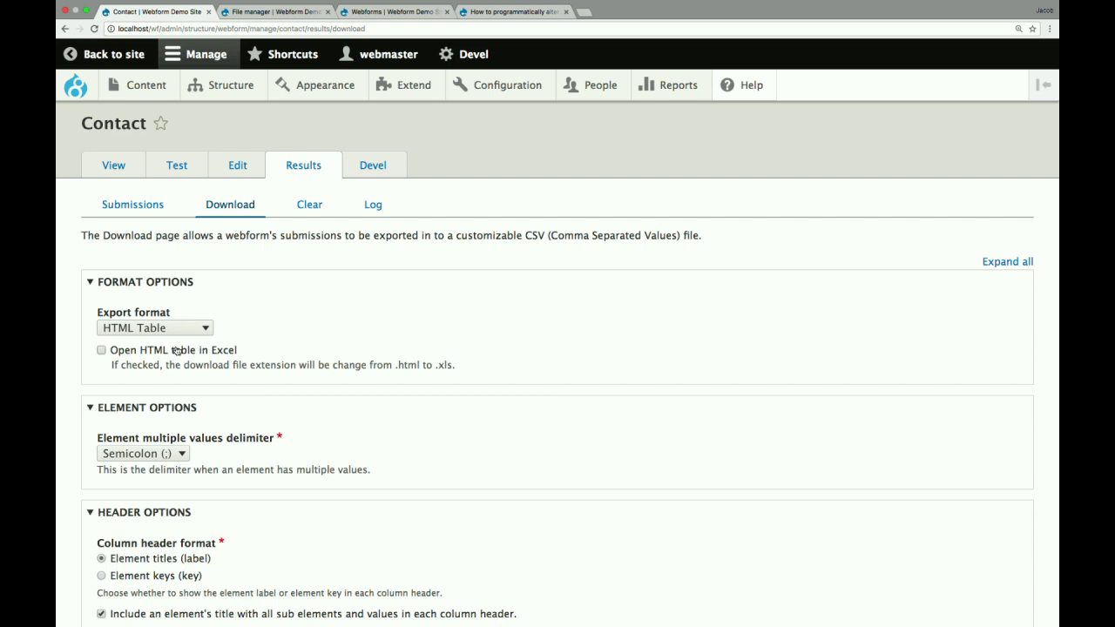
- Turn off downloading the export as a file and export the Contact submissions to the browser
scroll(177, 351, down, 15)
click(120, 366)
click(112, 553)
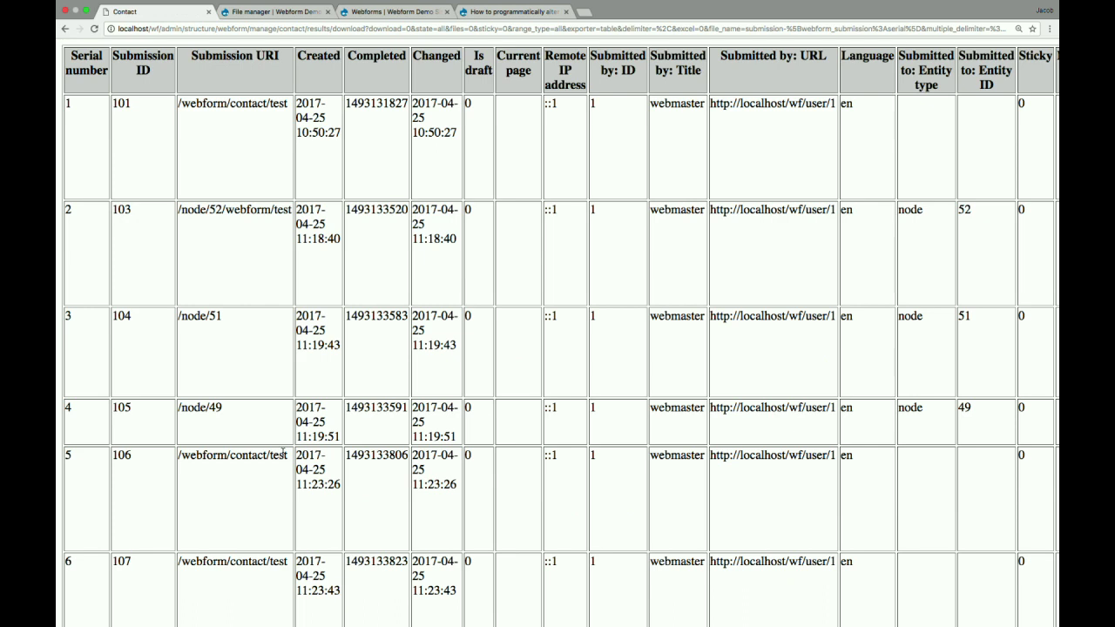
- Look over all columns and rows of the exported submissions table, and return to the download page
scroll(284, 453, right, 7)
scroll(352, 455, down, 1)
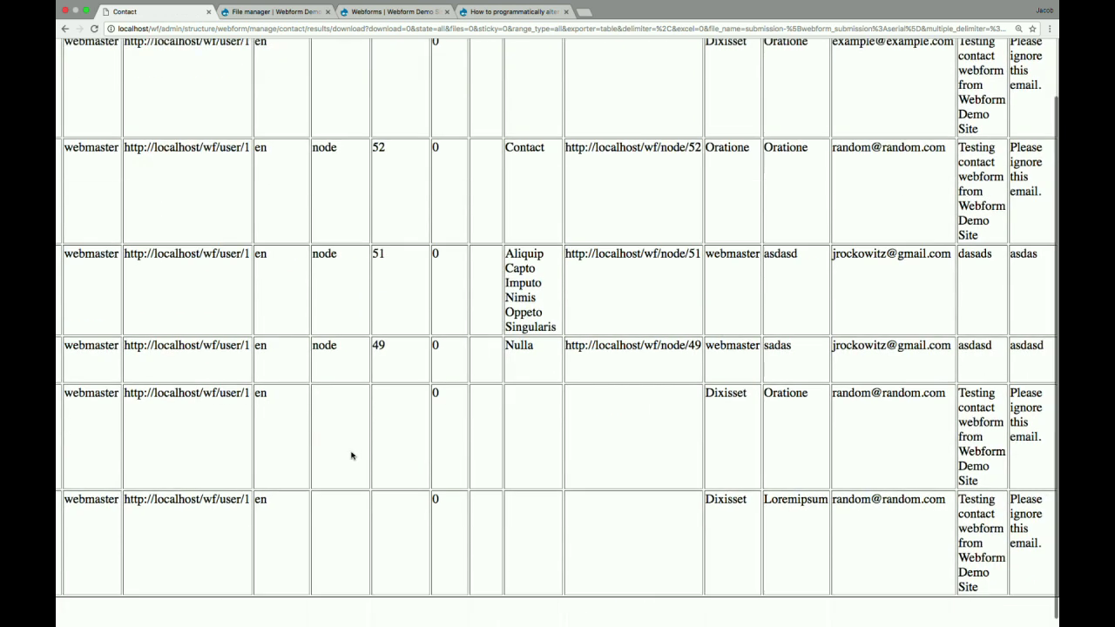
scroll(352, 456, left, 7)
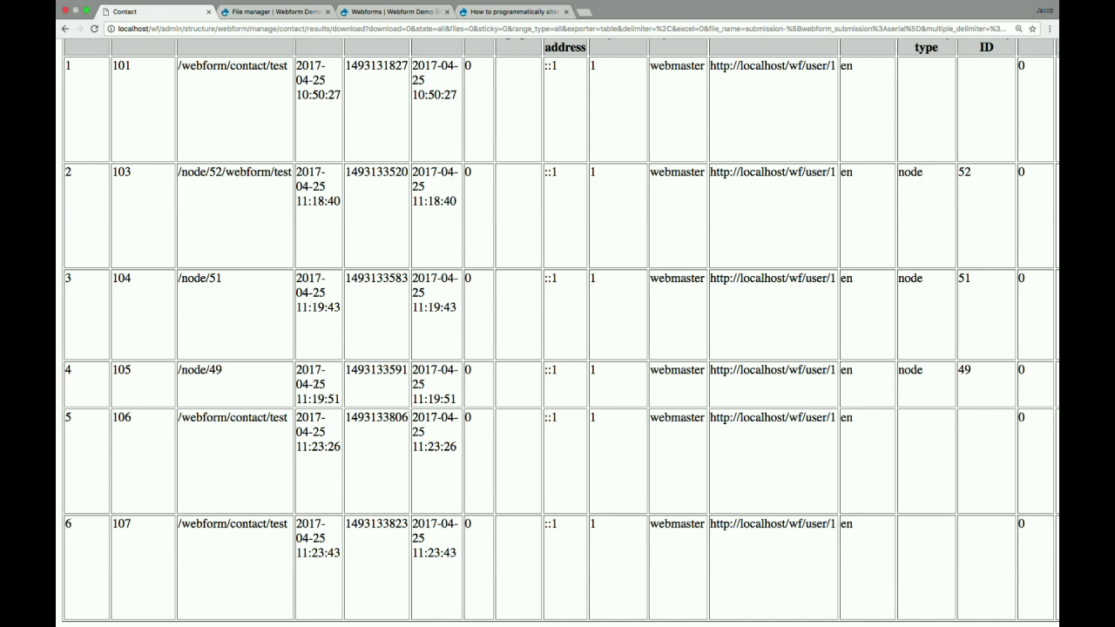
click(64, 28)
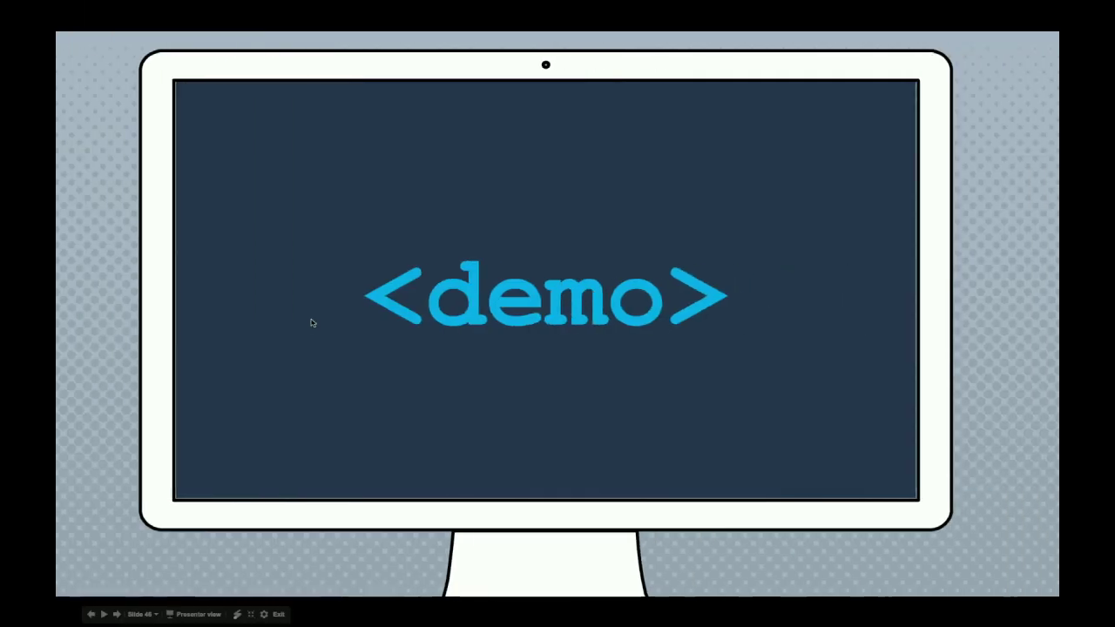
key(Right)
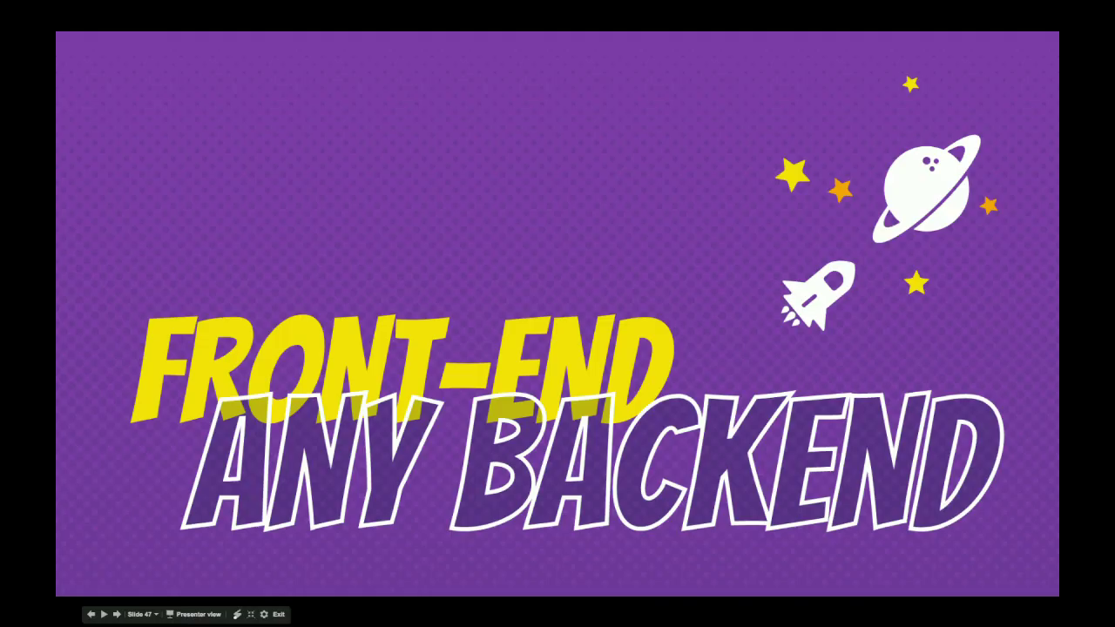
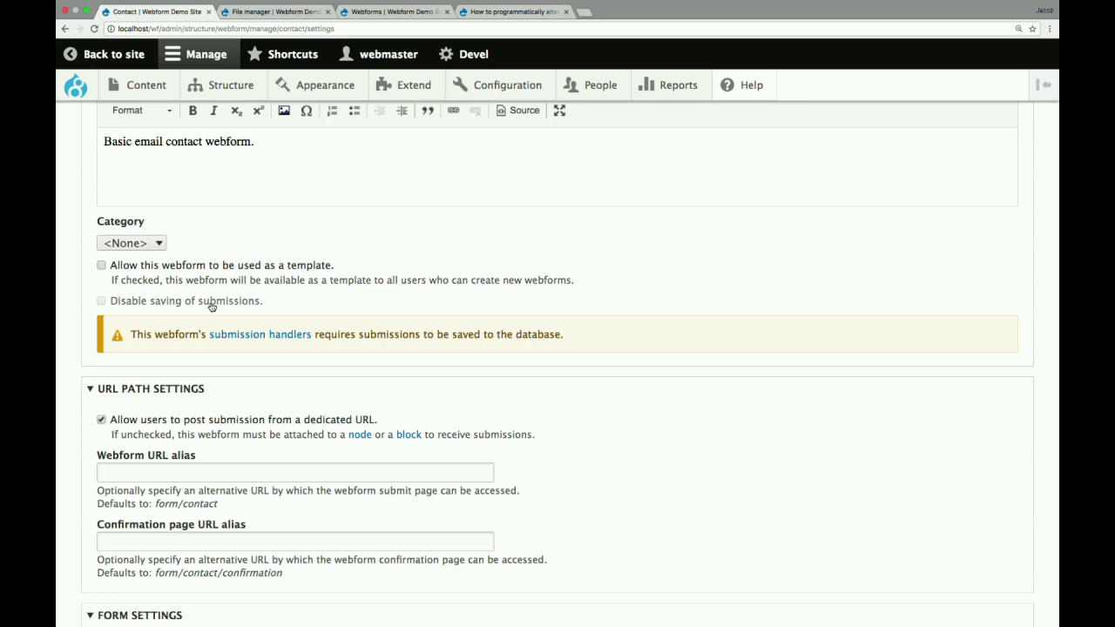
- Examine the Contact form's URL path settings, open, closed and exception messages, and submit button label and custom attributes
scroll(210, 307, down, 3)
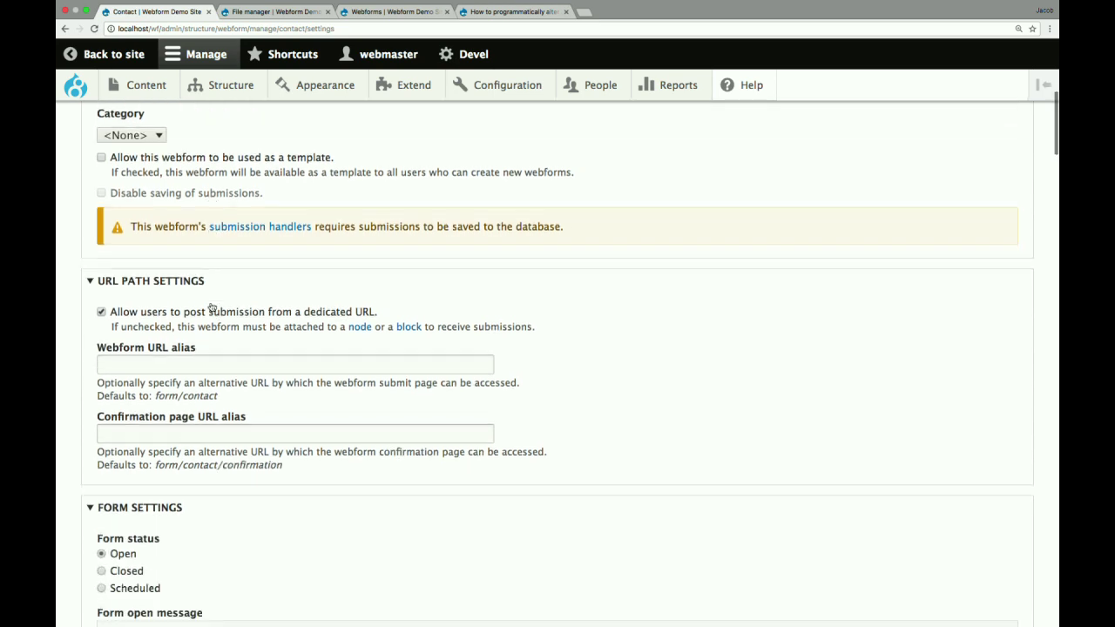
scroll(211, 303, down, 5)
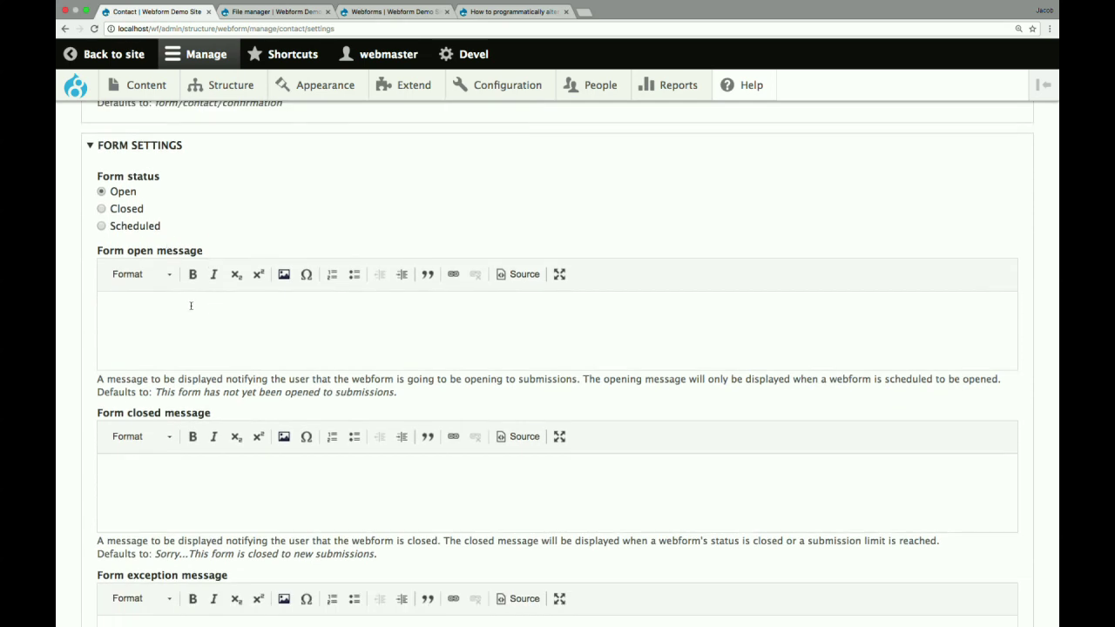
drag(401, 398, 174, 392)
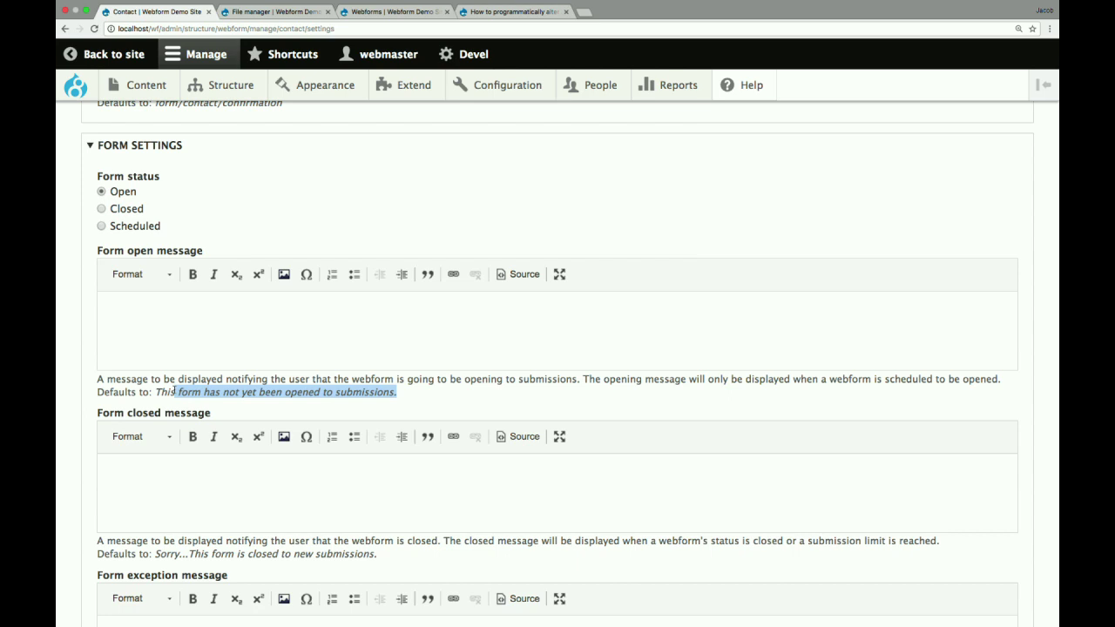
scroll(174, 392, down, 3)
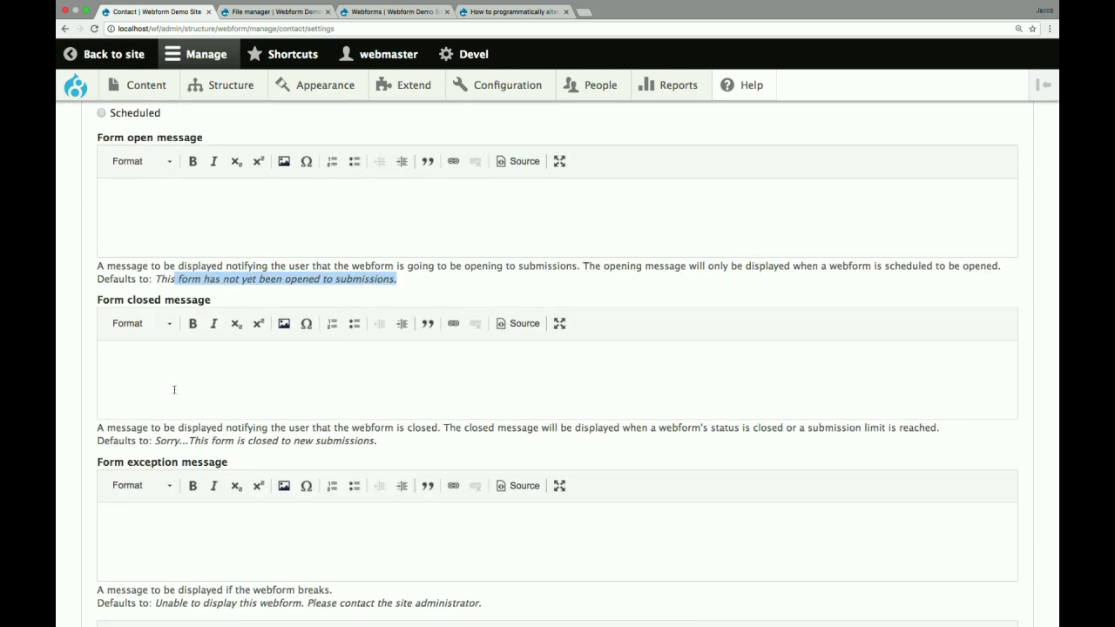
scroll(175, 389, down, 8)
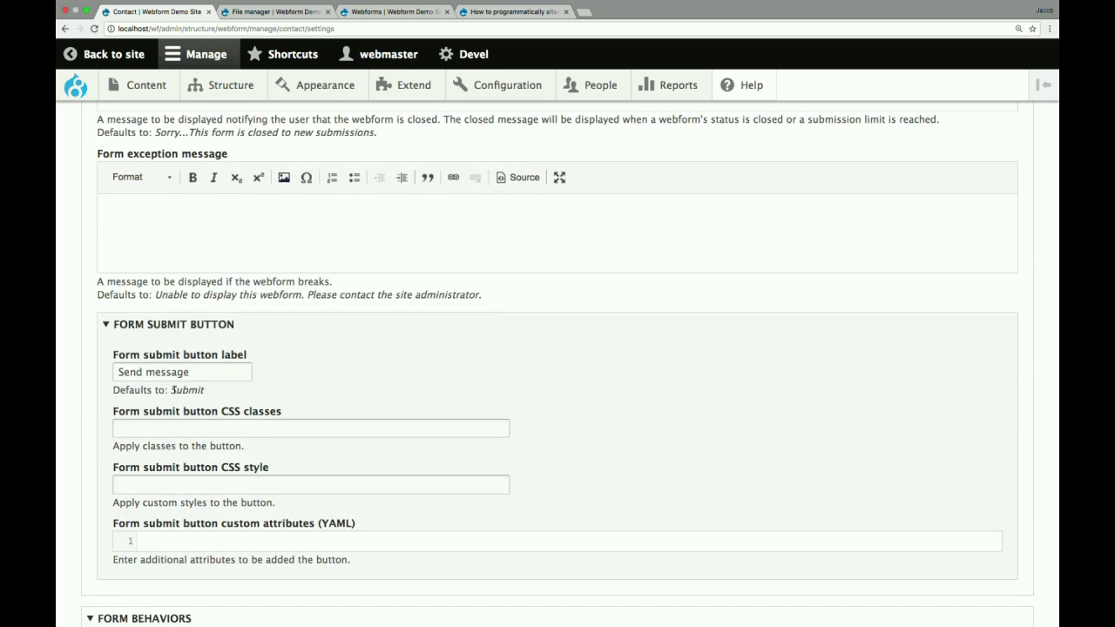
triple_click(193, 370)
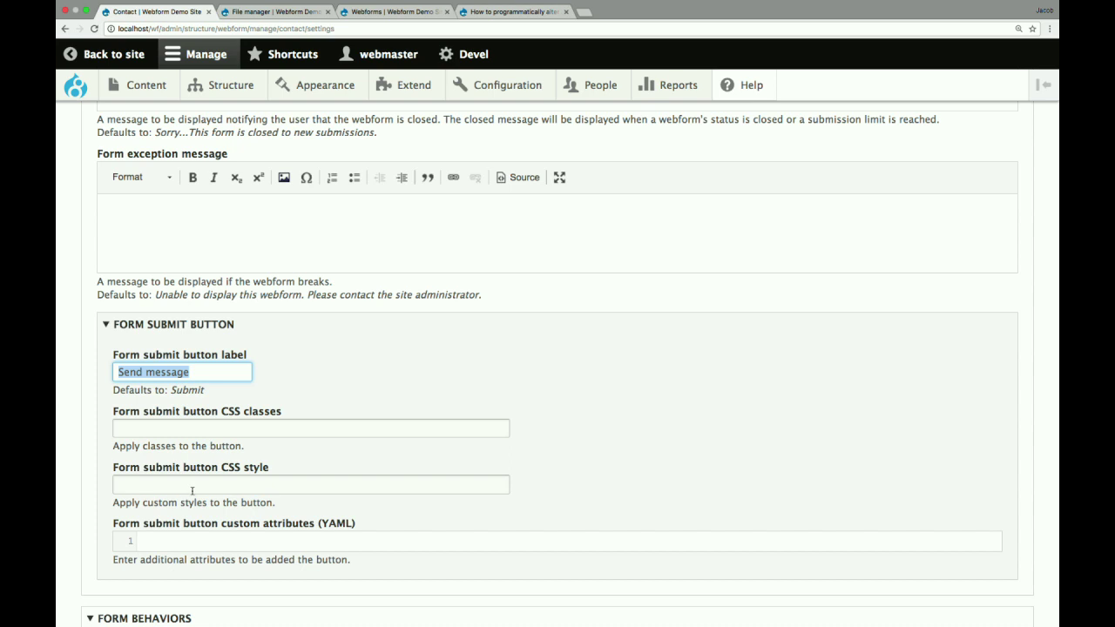
click(287, 540)
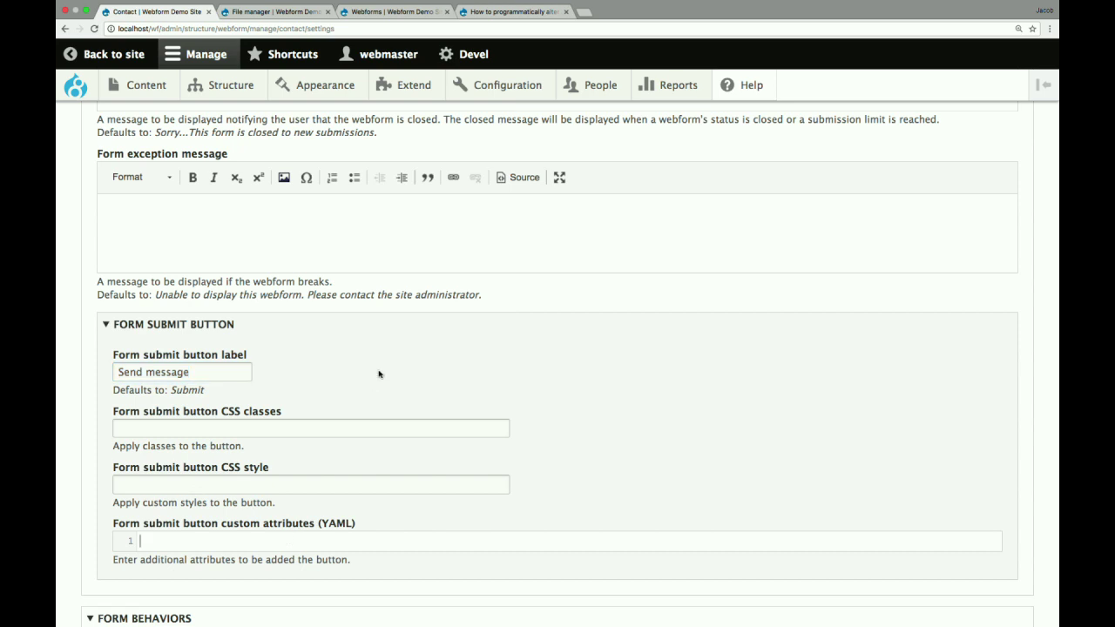
- Review the Contact form's behaviors, form attributes and wizard settings down to the preview settings
scroll(379, 374, down, 5)
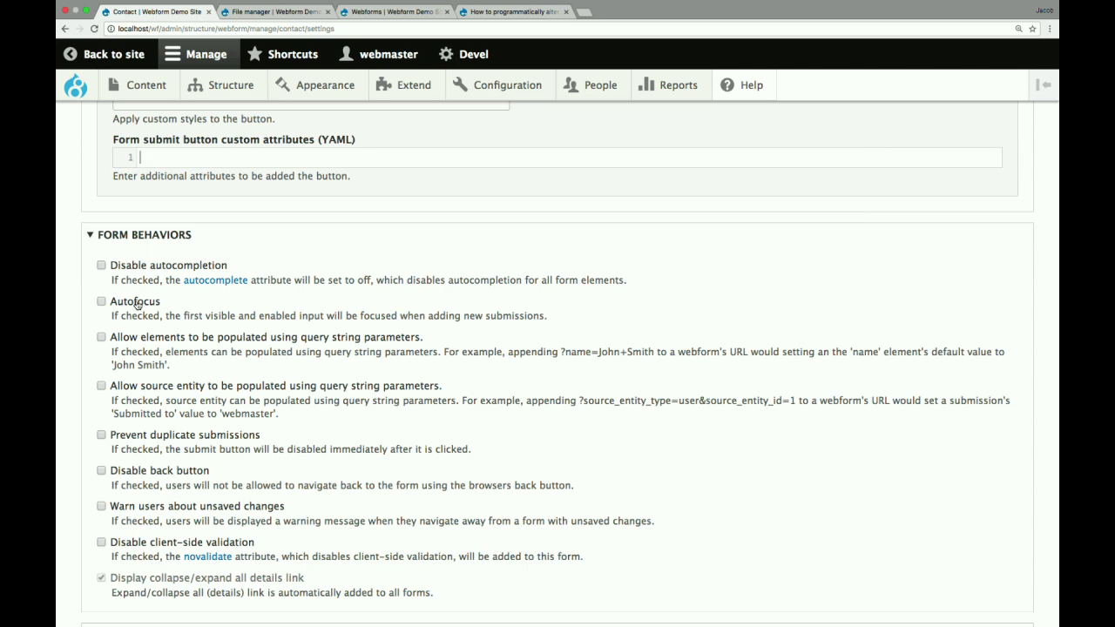
scroll(136, 304, down, 1)
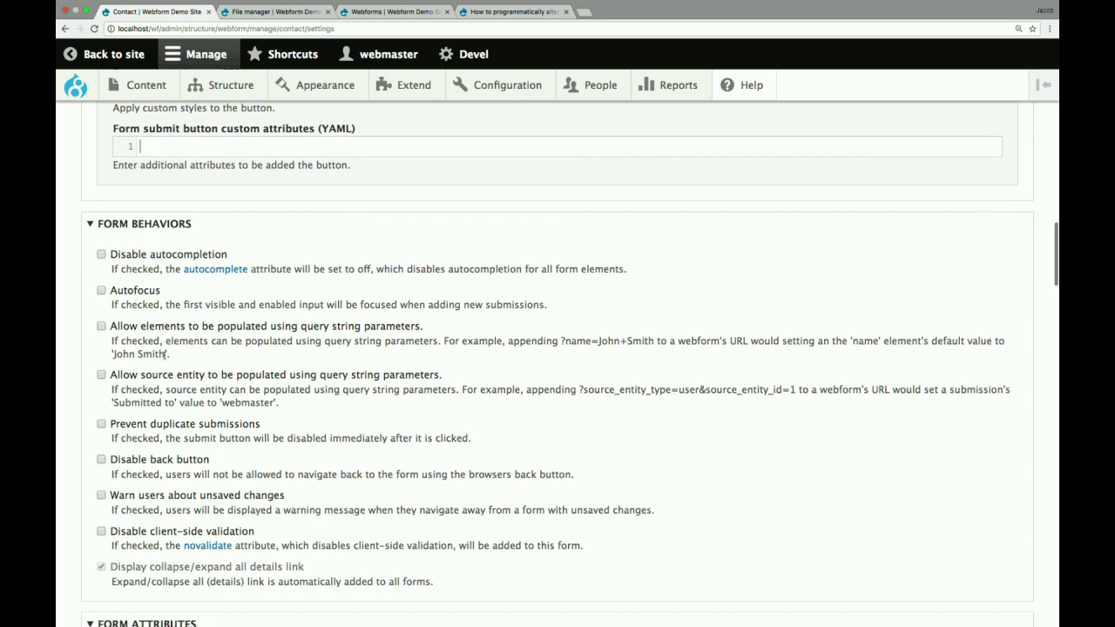
scroll(170, 376, down, 2)
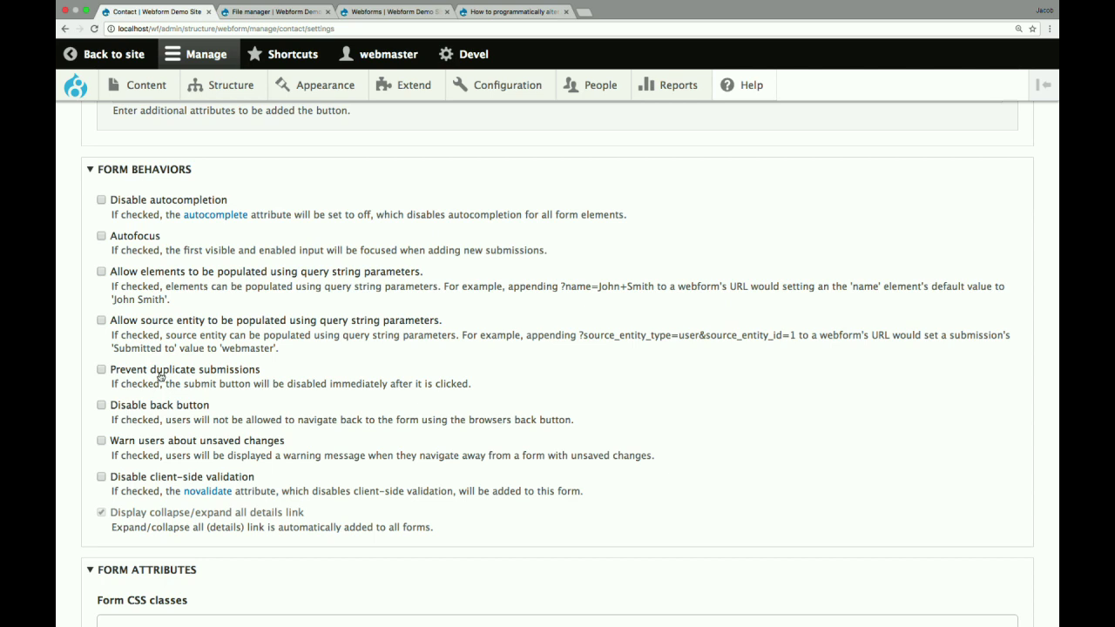
scroll(160, 377, down, 10)
scroll(160, 376, up, 1)
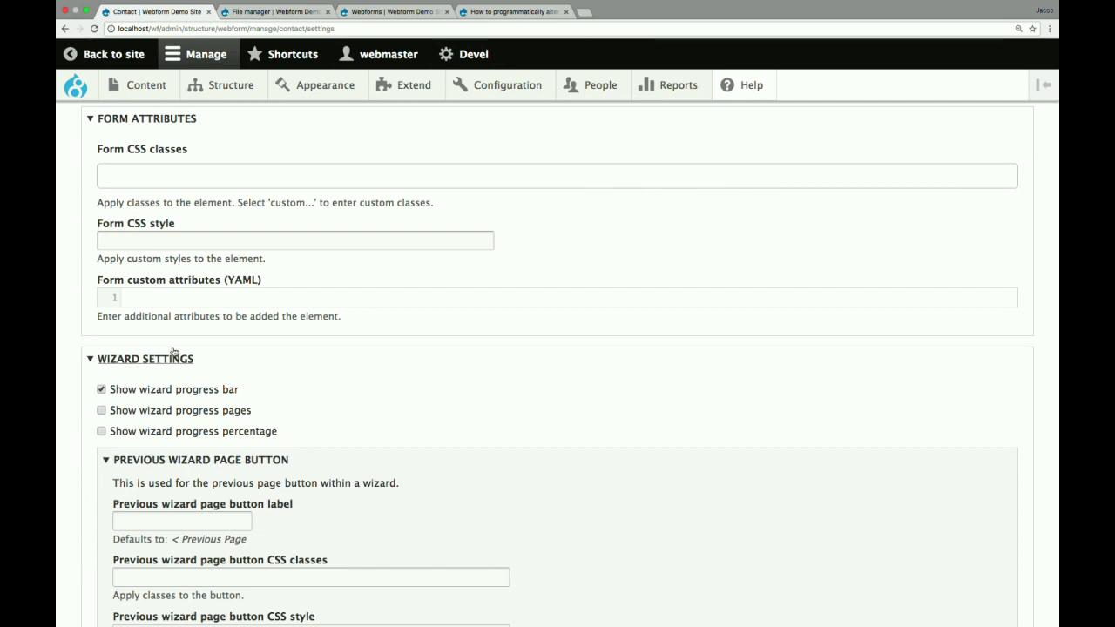
scroll(173, 352, down, 4)
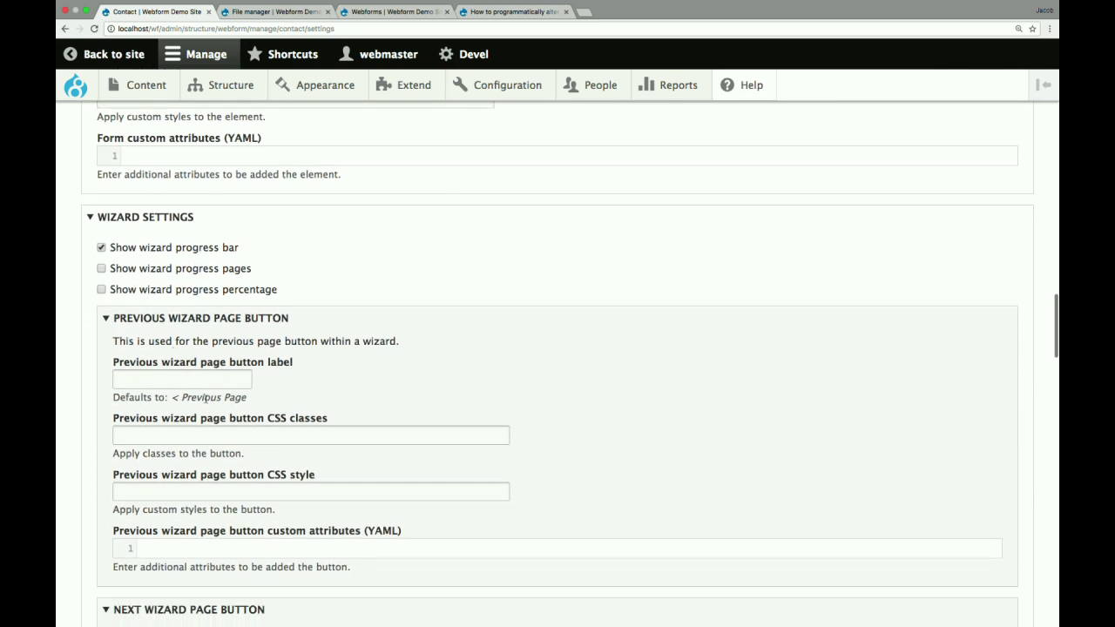
scroll(246, 413, down, 3)
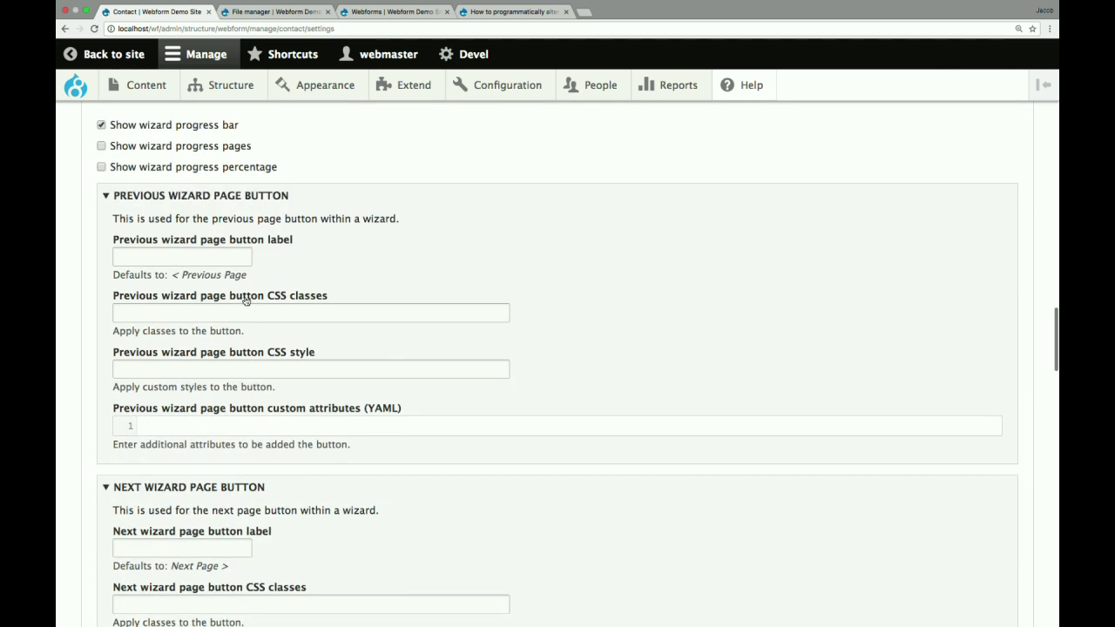
scroll(245, 303, down, 9)
scroll(244, 298, down, 5)
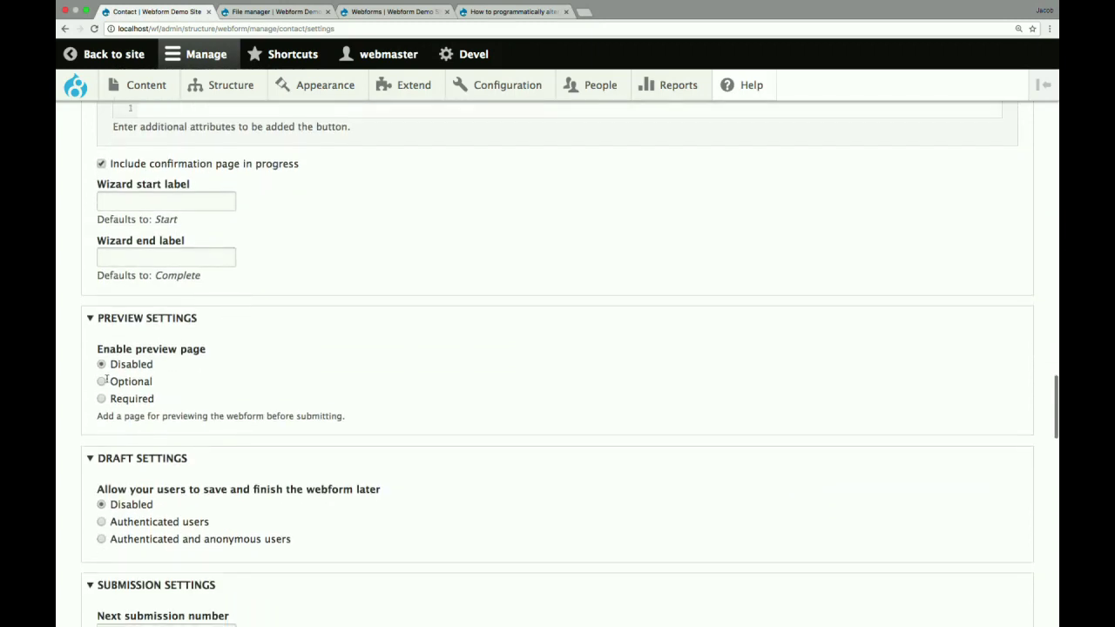
- Make the preview page required and allow authenticated and anonymous users to save drafts of the Contact form
click(102, 398)
scroll(264, 354, down, 5)
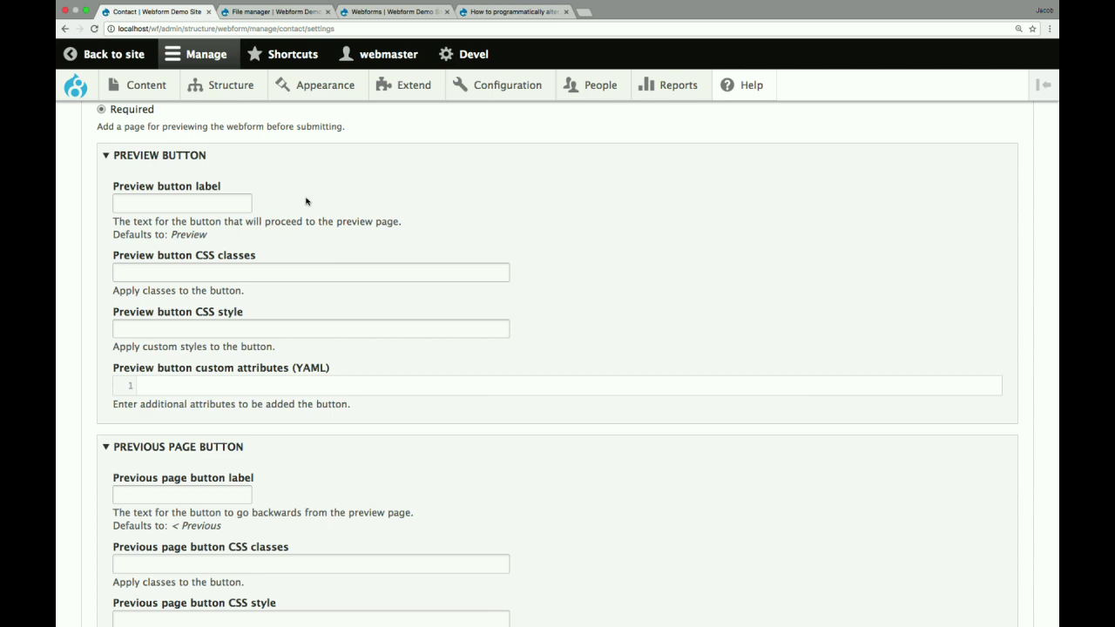
scroll(306, 201, down, 10)
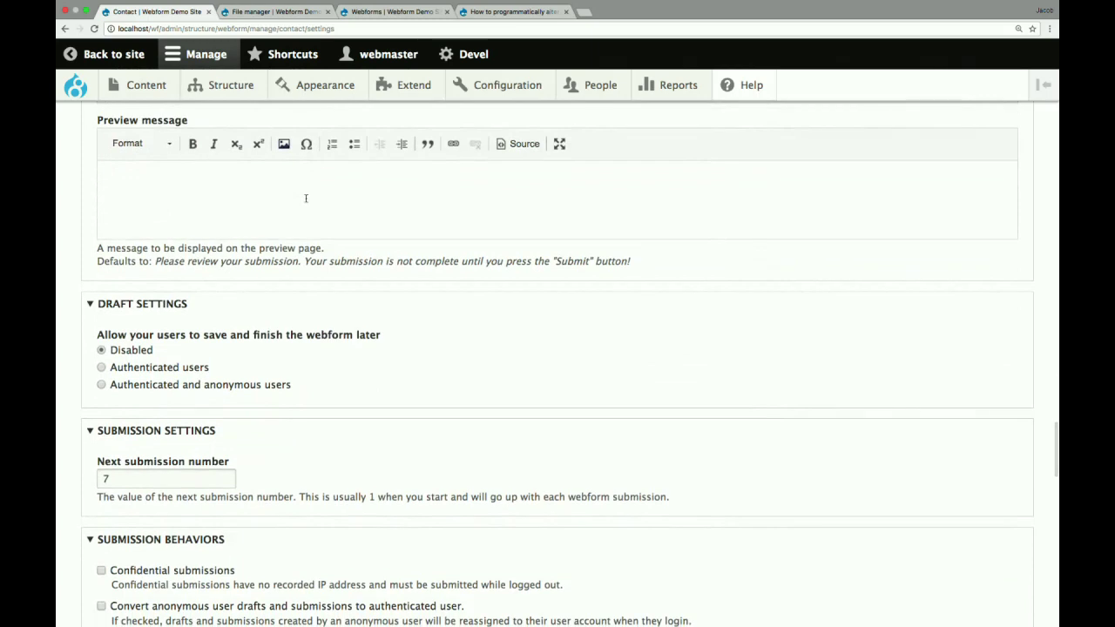
click(167, 386)
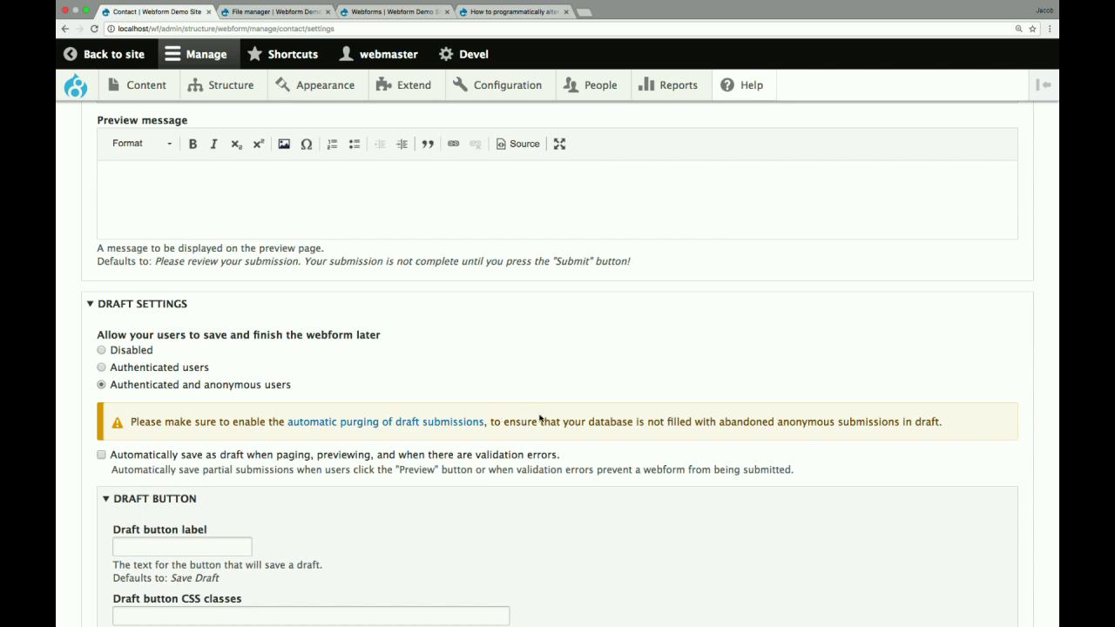
- Review the Contact form's submission behaviors, submission limits, purging, confirmation and author settings down to the custom settings
scroll(539, 420, down, 10)
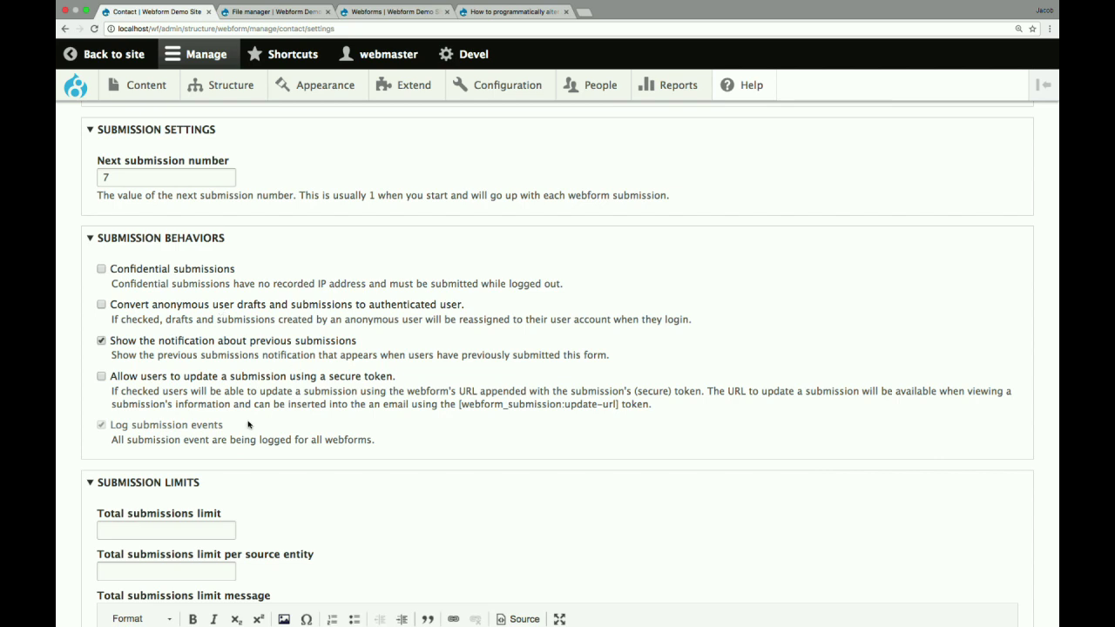
scroll(250, 426, down, 5)
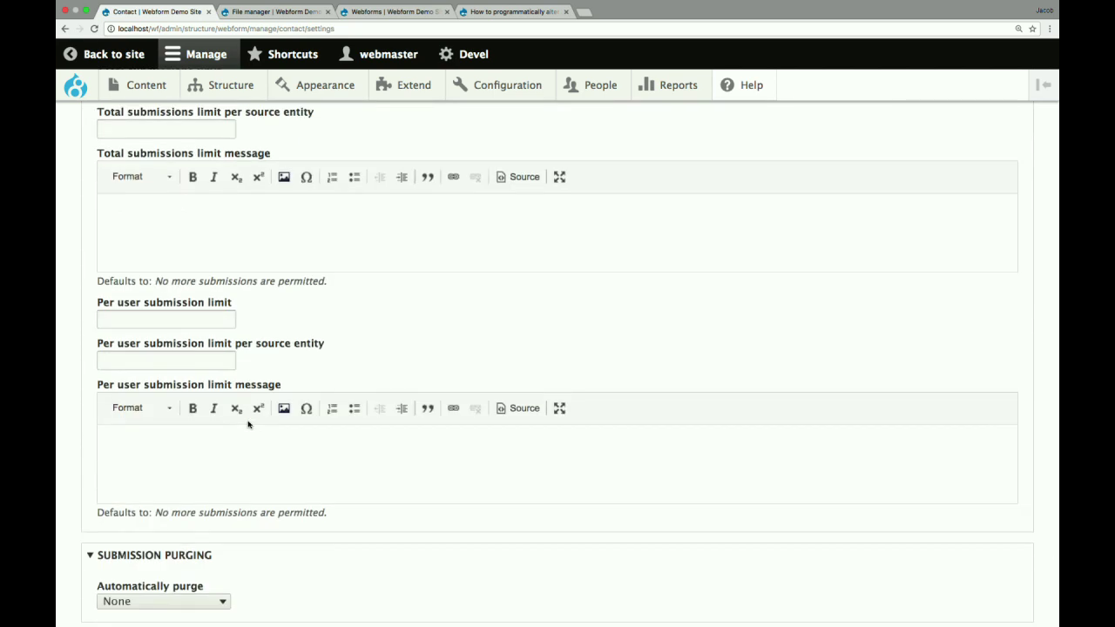
scroll(247, 424, up, 3)
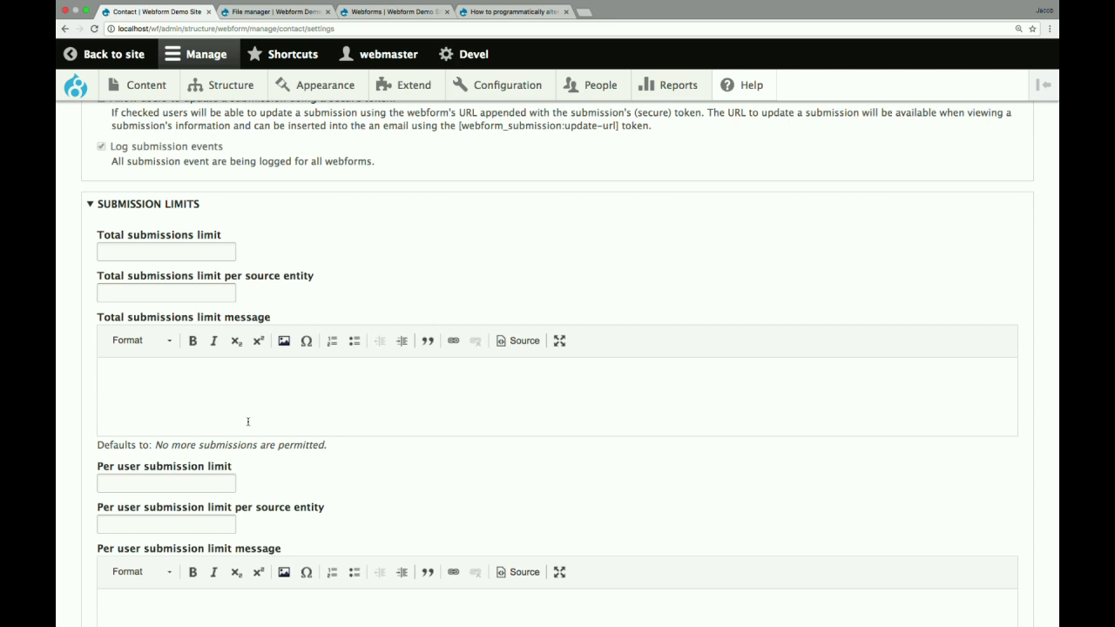
scroll(247, 422, down, 12)
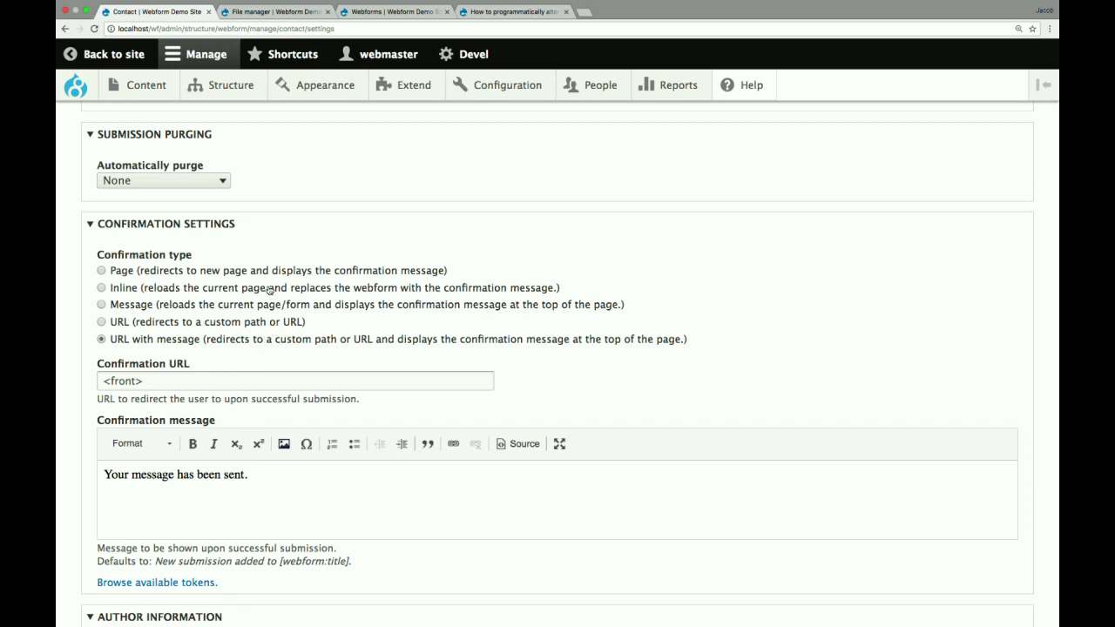
scroll(269, 277, down, 5)
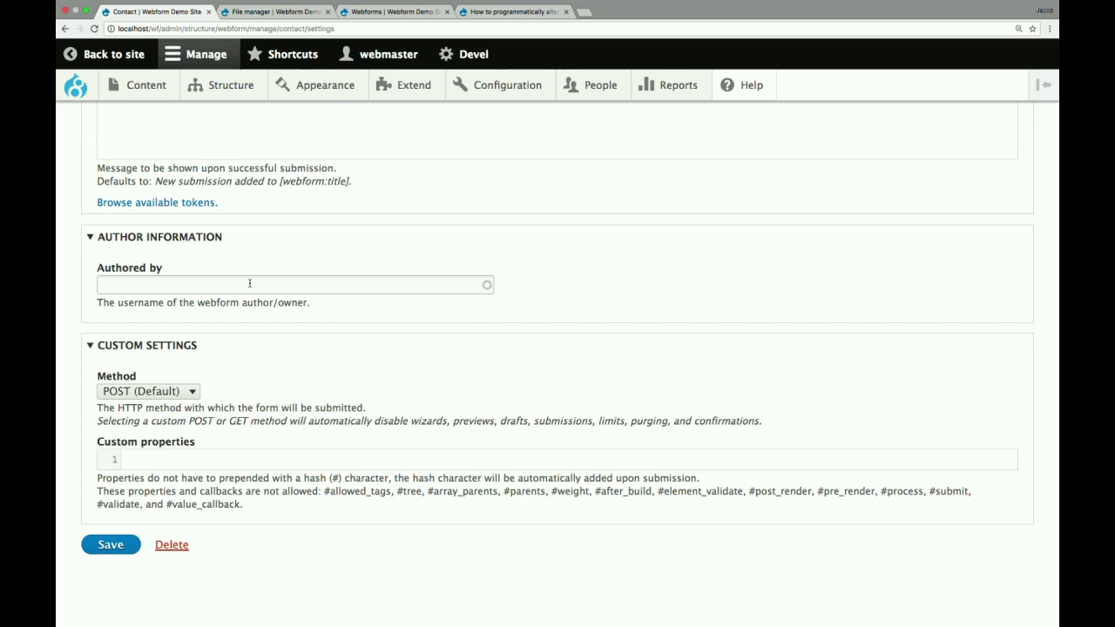
- Try the POST (Custom) submission method for the Contact form, examine its action URL field, and try another method option
click(150, 391)
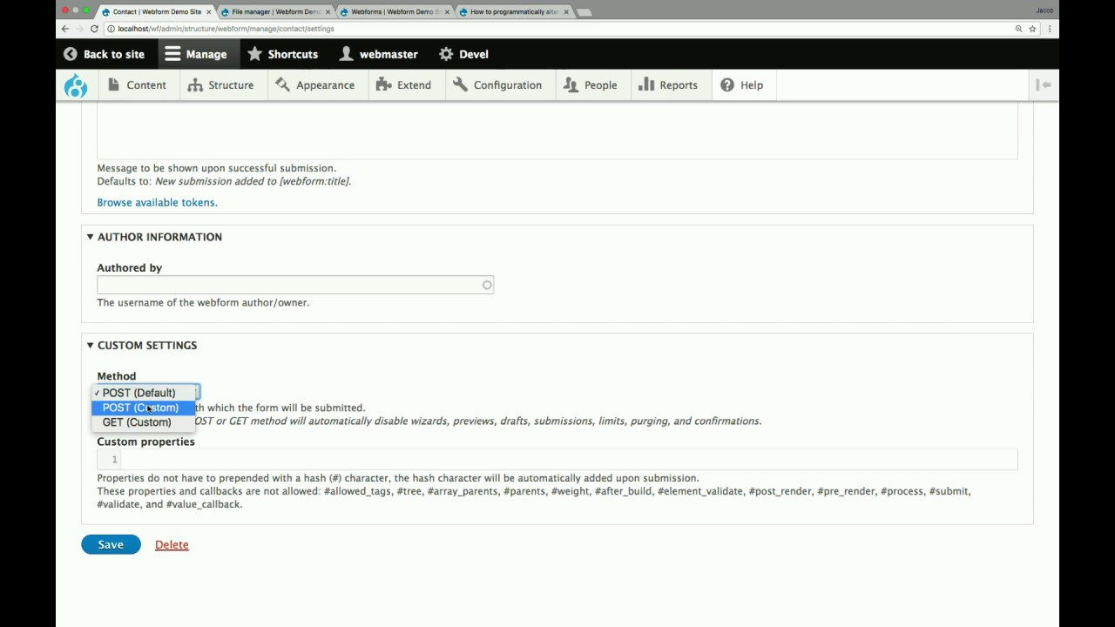
click(148, 409)
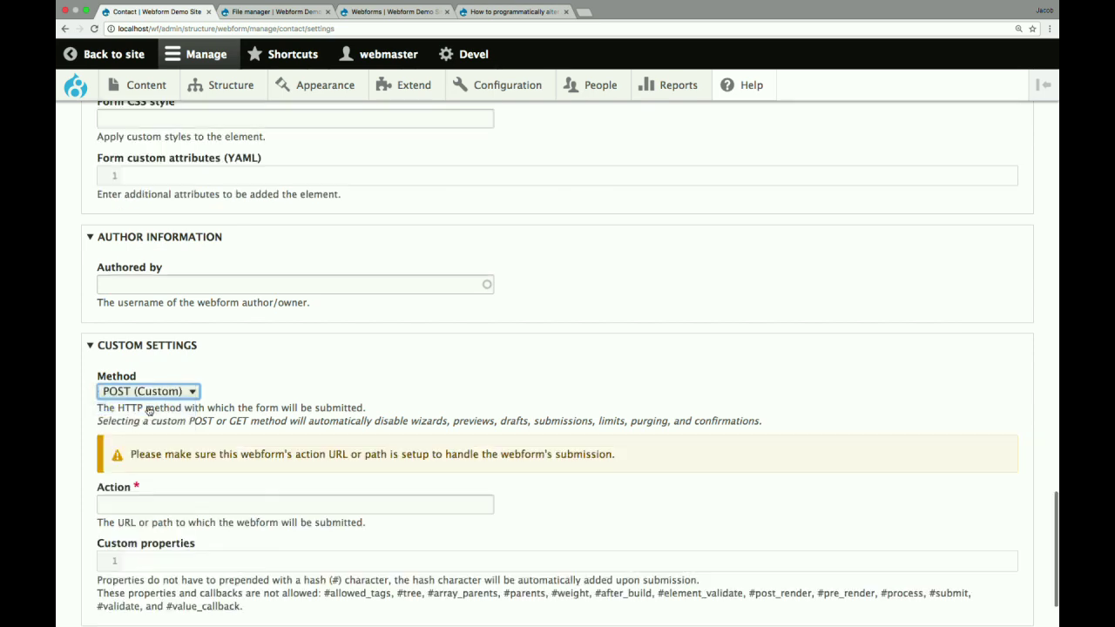
scroll(148, 410, down, 2)
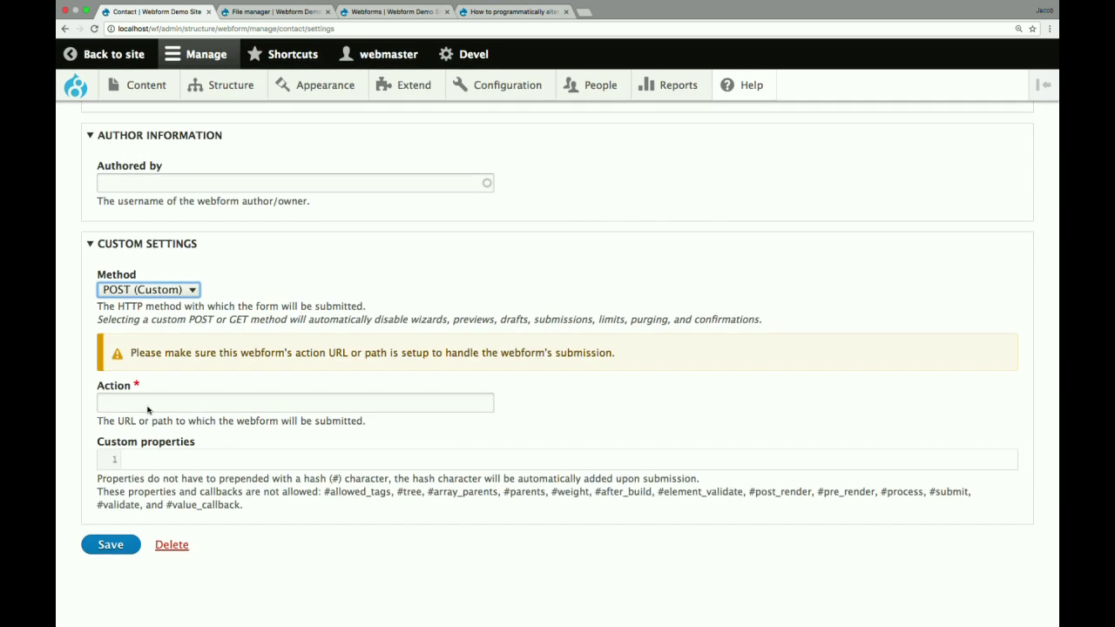
click(155, 290)
click(157, 305)
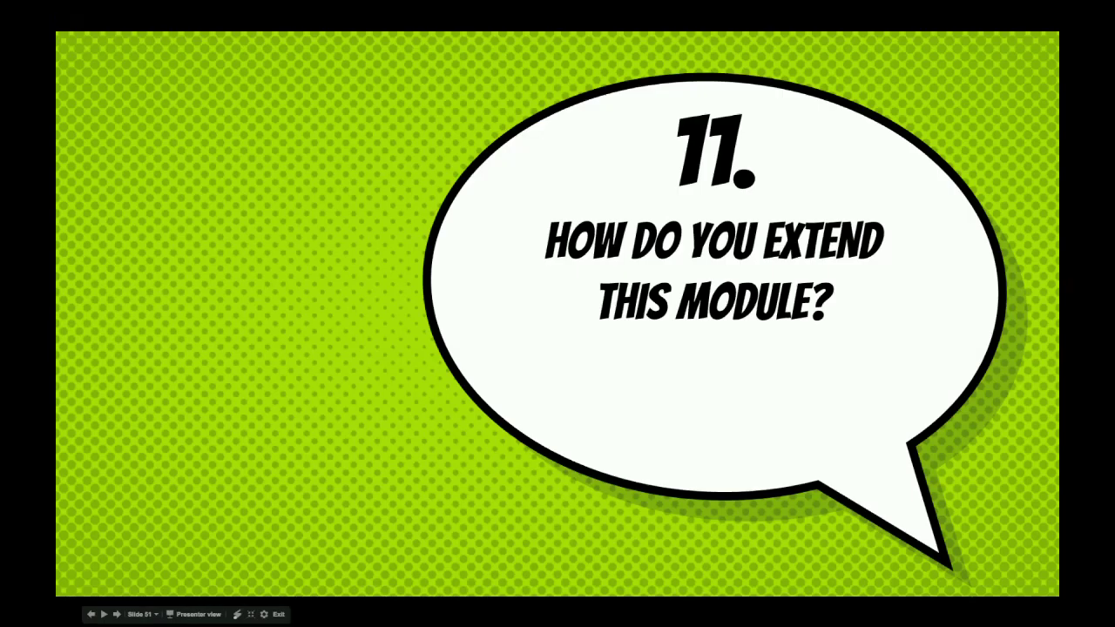
key(Right)
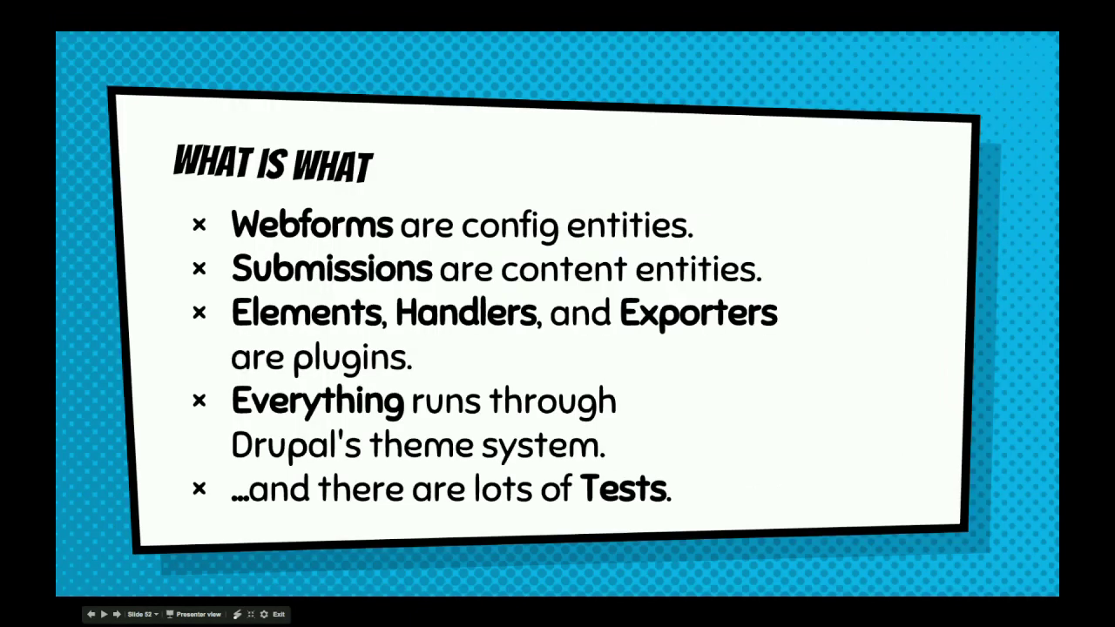
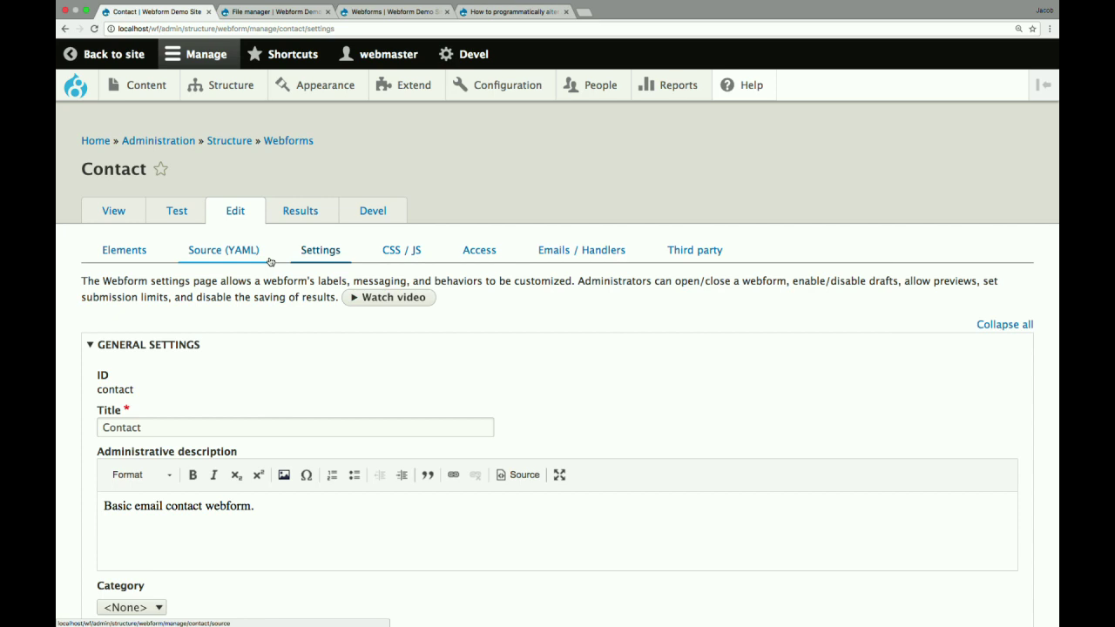
- Create a new webform titled Feedback from the Feedback template in the webform templates list
click(288, 142)
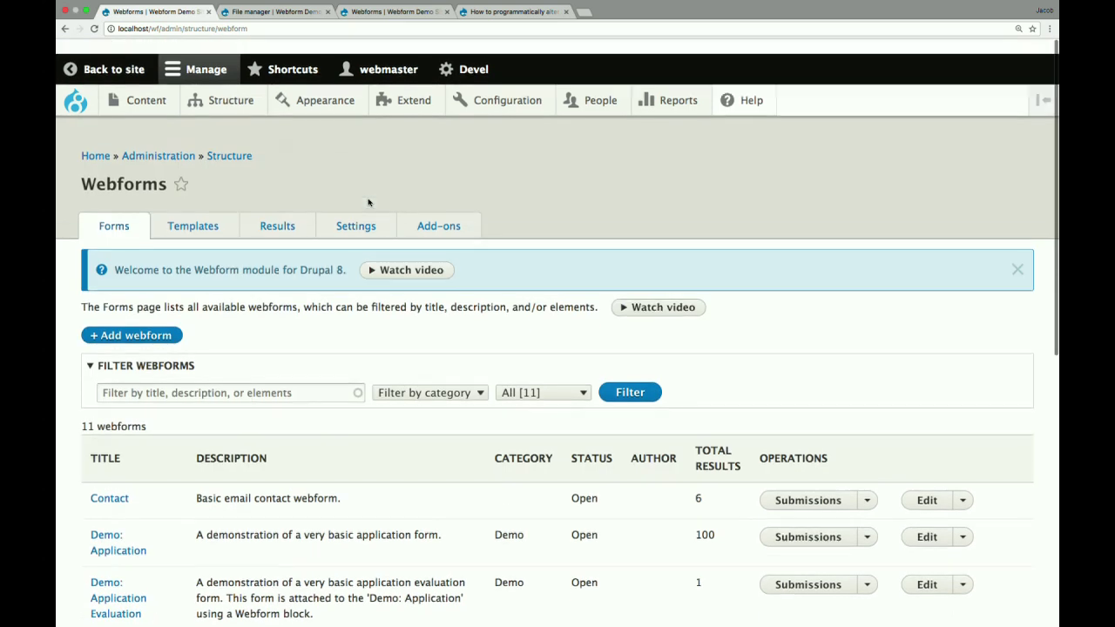
click(209, 220)
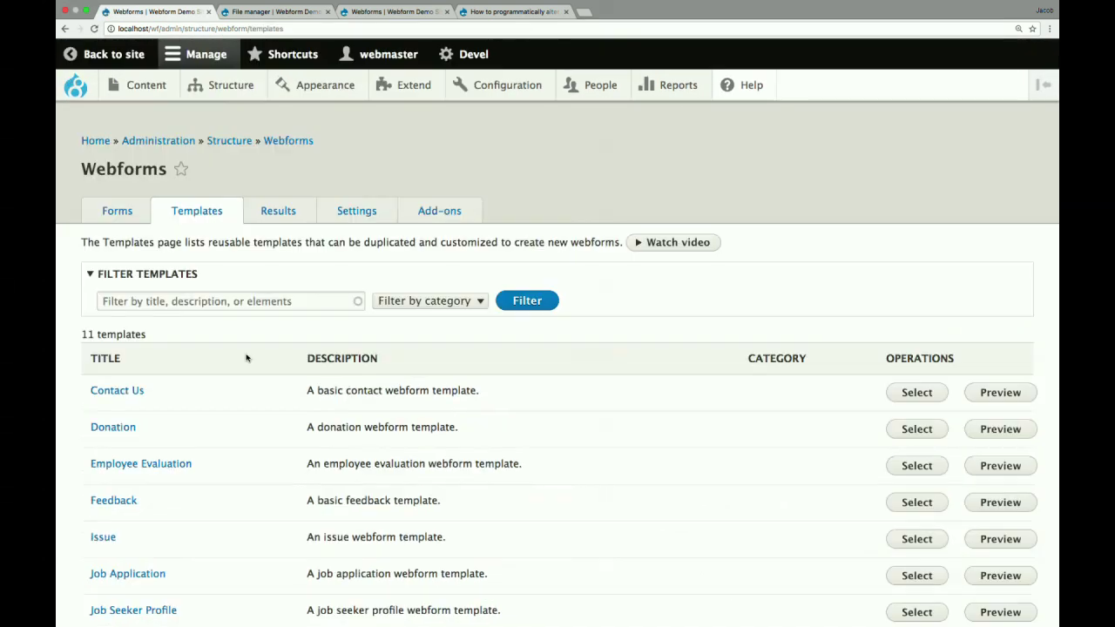
scroll(246, 357, down, 2)
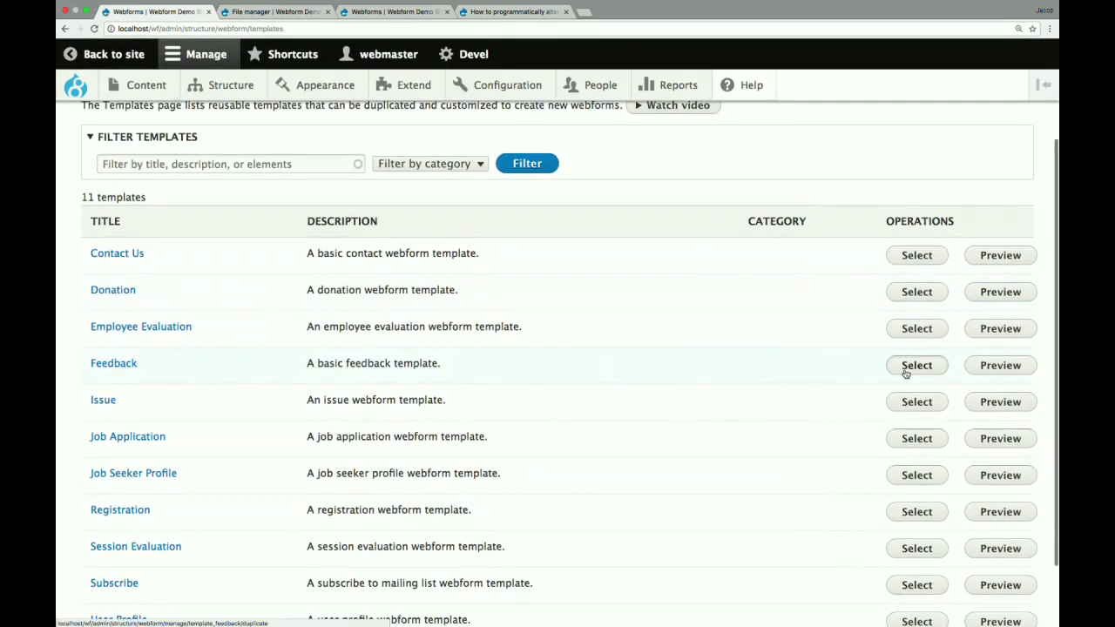
click(905, 372)
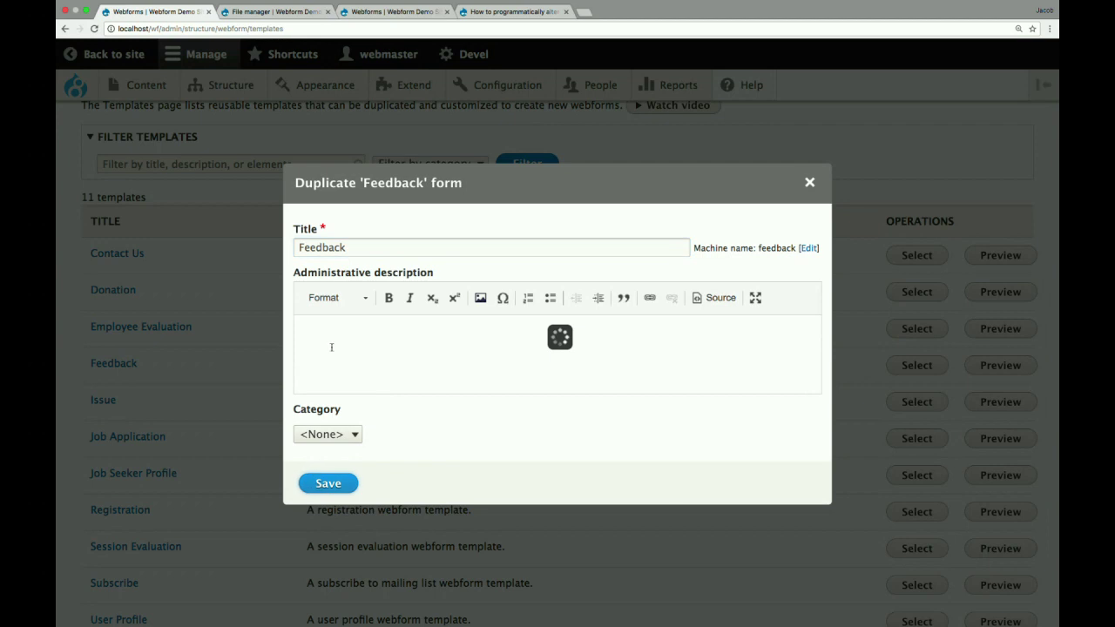
key(Return)
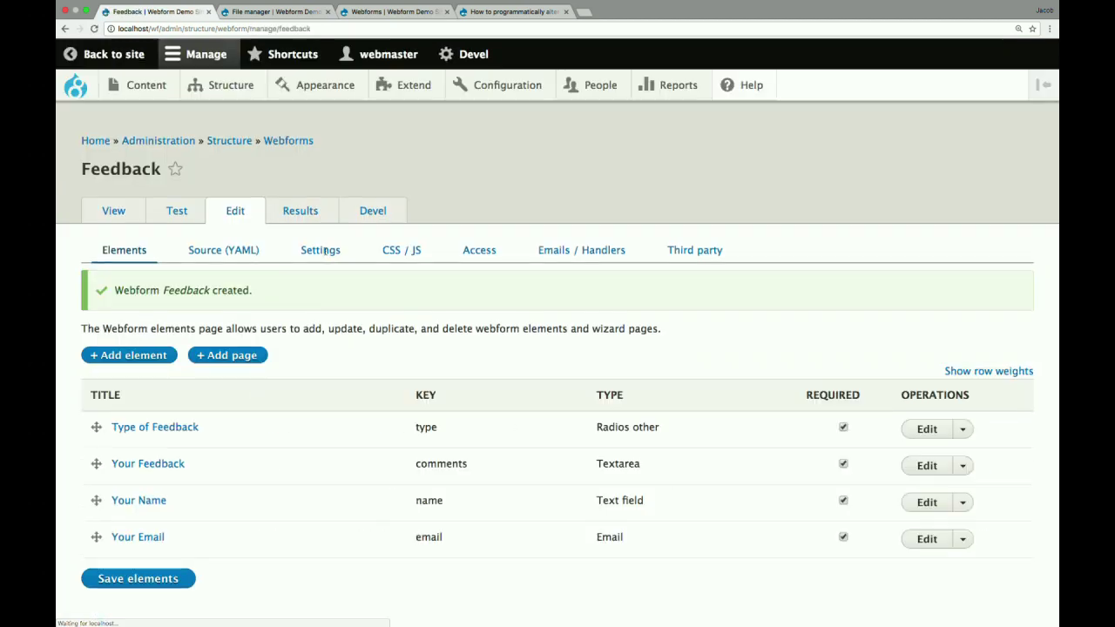
- Inspect how the Feedback form's email notification handler assigns recipients per feedback type, and close it without changes
click(579, 253)
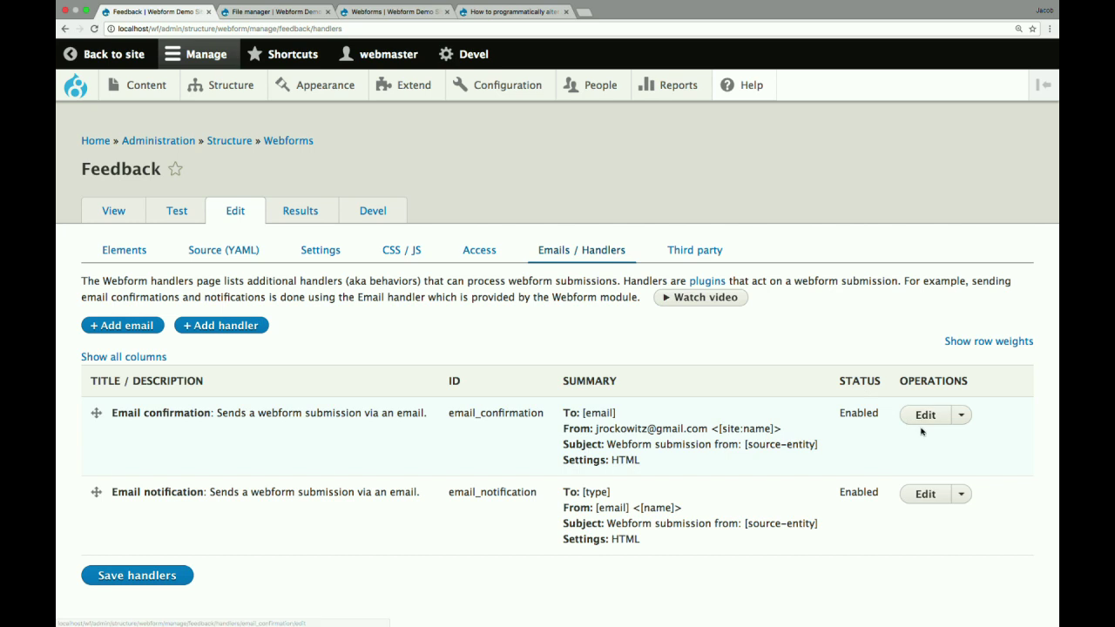
click(925, 494)
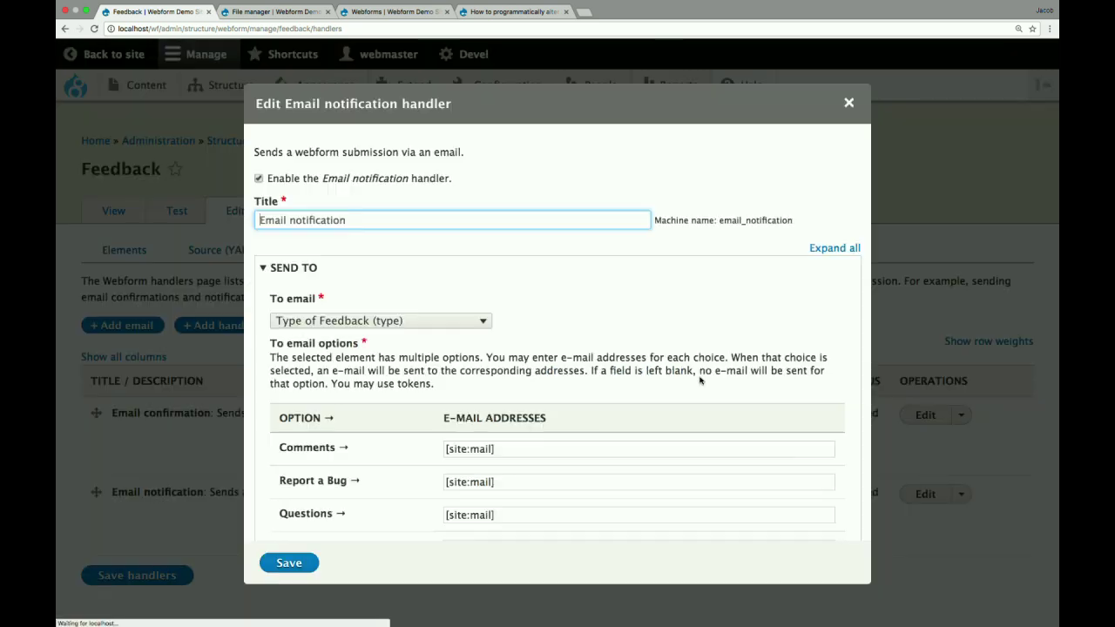
scroll(700, 381, down, 3)
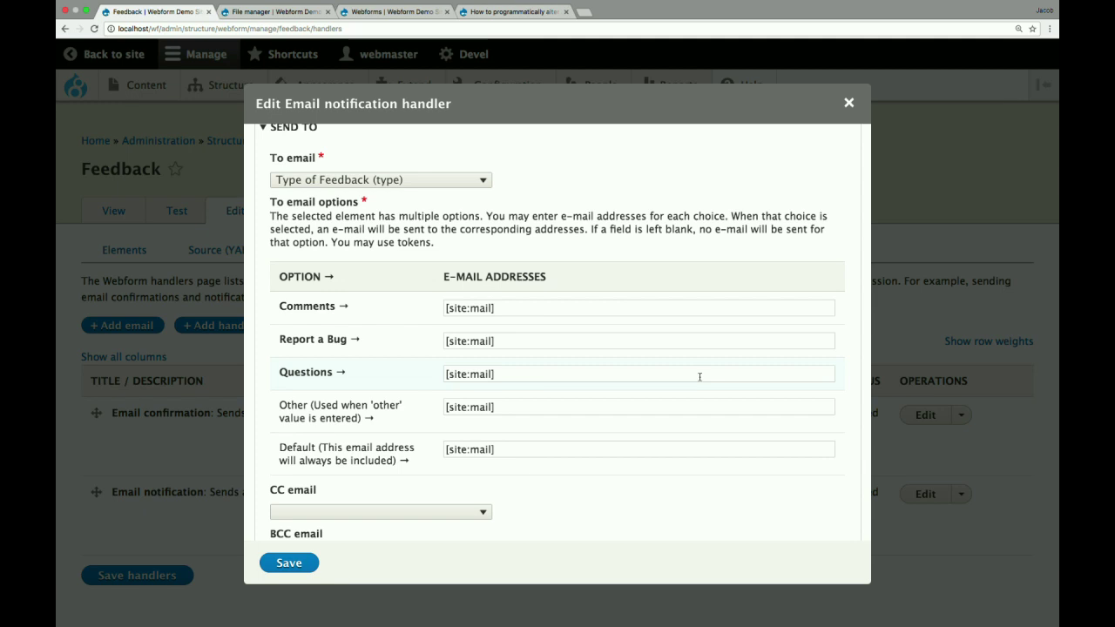
click(850, 103)
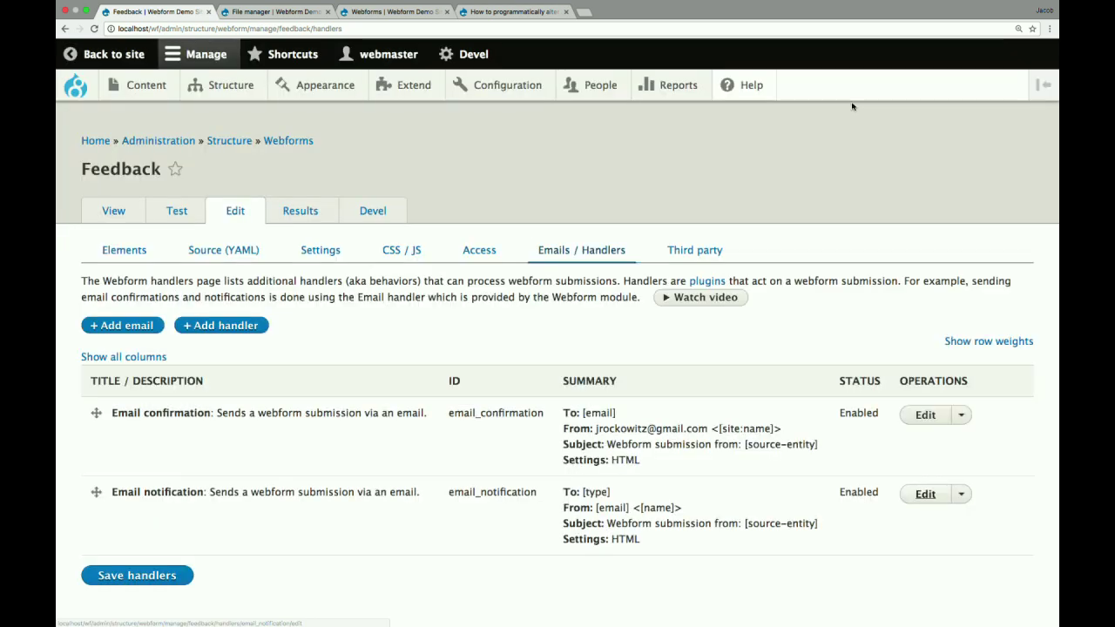
- Open the Feedback form's settings and skim through all of their expanded sections
click(181, 212)
click(312, 253)
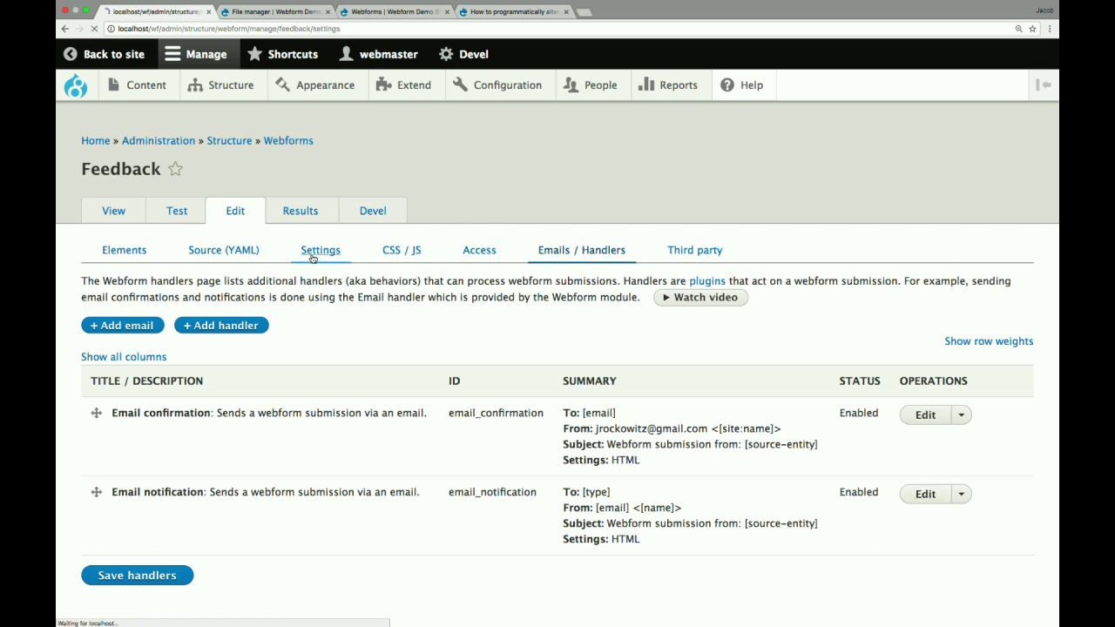
scroll(284, 366, down, 20)
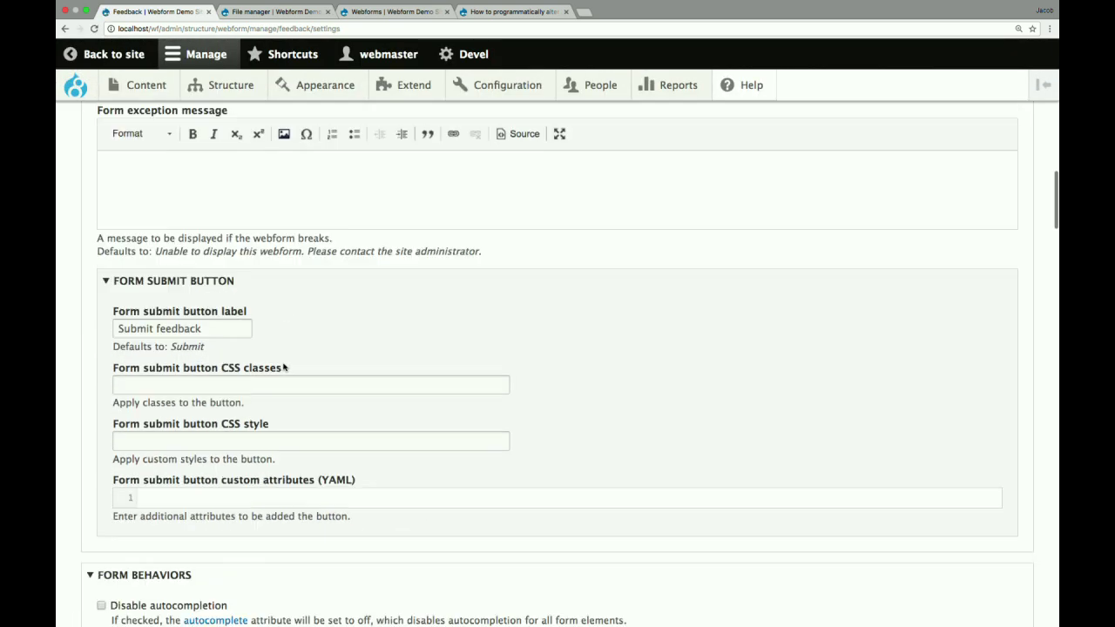
scroll(283, 367, down, 20)
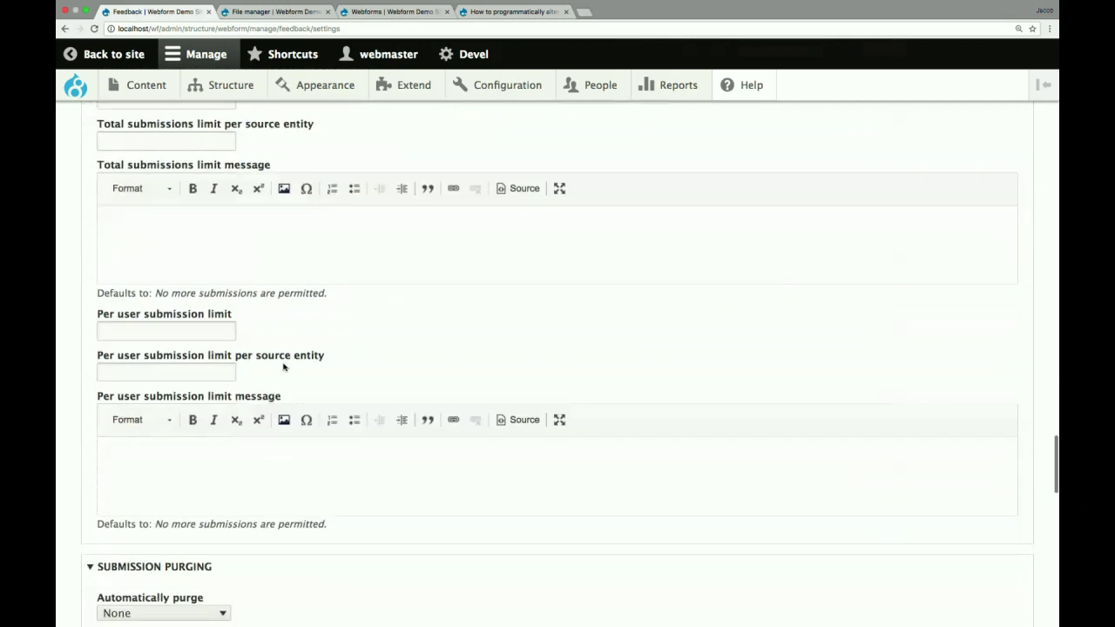
scroll(284, 367, up, 5)
scroll(284, 367, up, 5)
right_click(279, 333)
click(551, 113)
scroll(617, 331, up, 10)
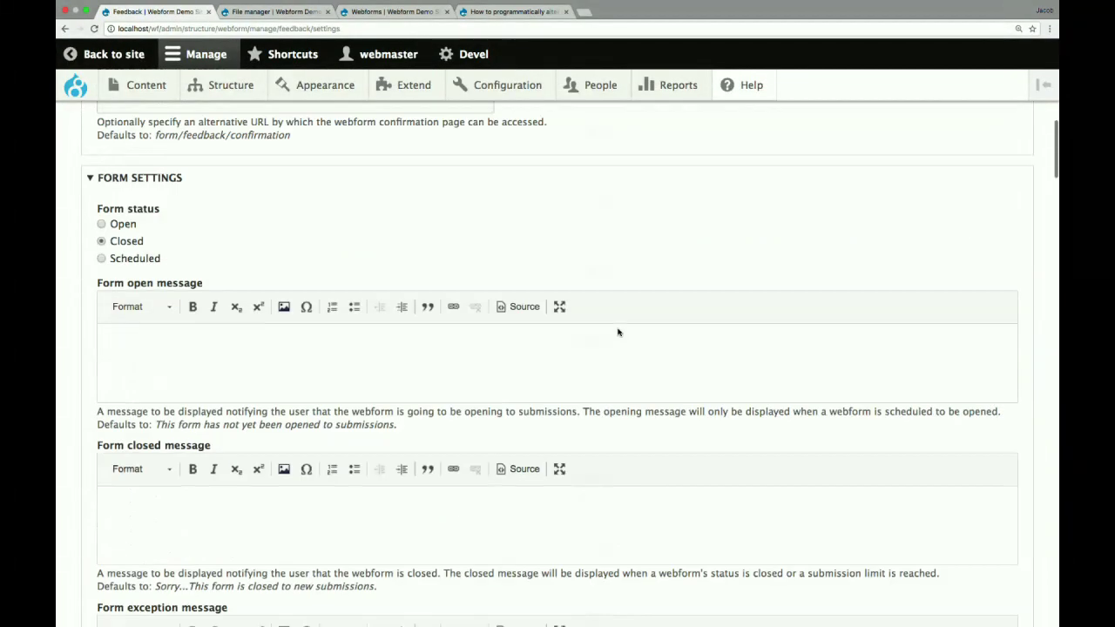
scroll(1042, 220, up, 10)
scroll(1019, 366, down, 1)
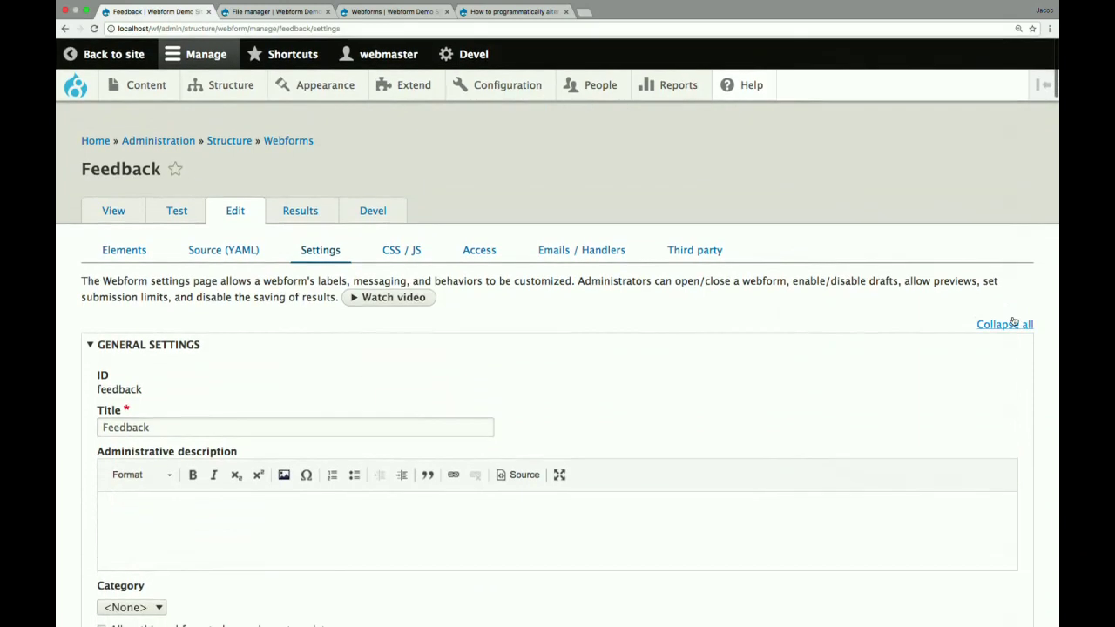
- Collapse all of the Feedback form's settings sections and examine its confirmation type and message options
click(1004, 323)
scroll(633, 331, down, 5)
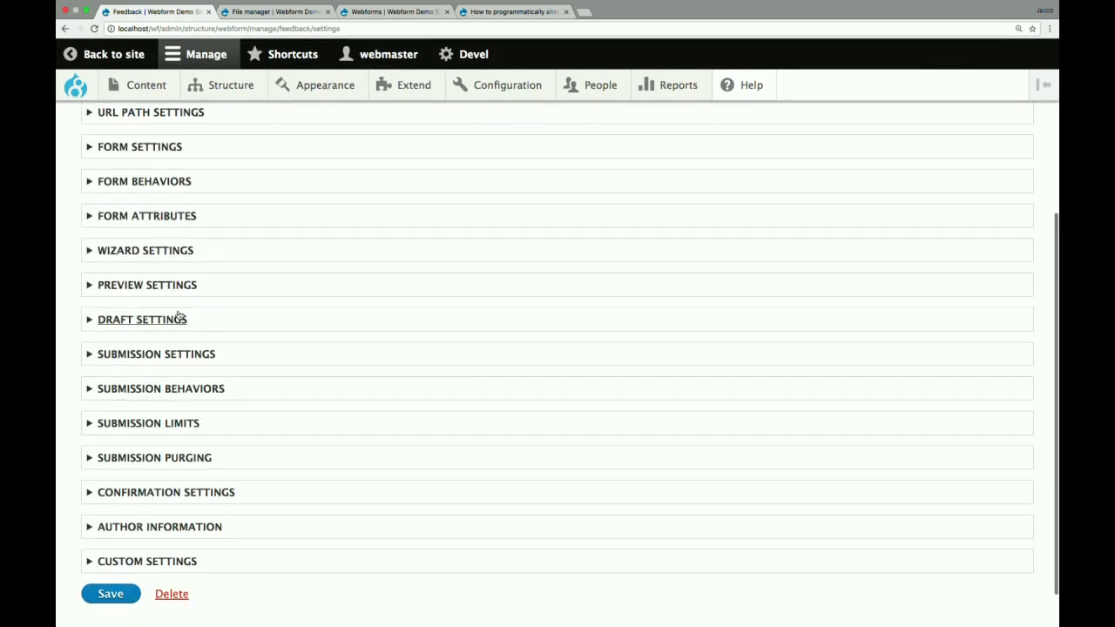
click(155, 495)
scroll(332, 273, down, 3)
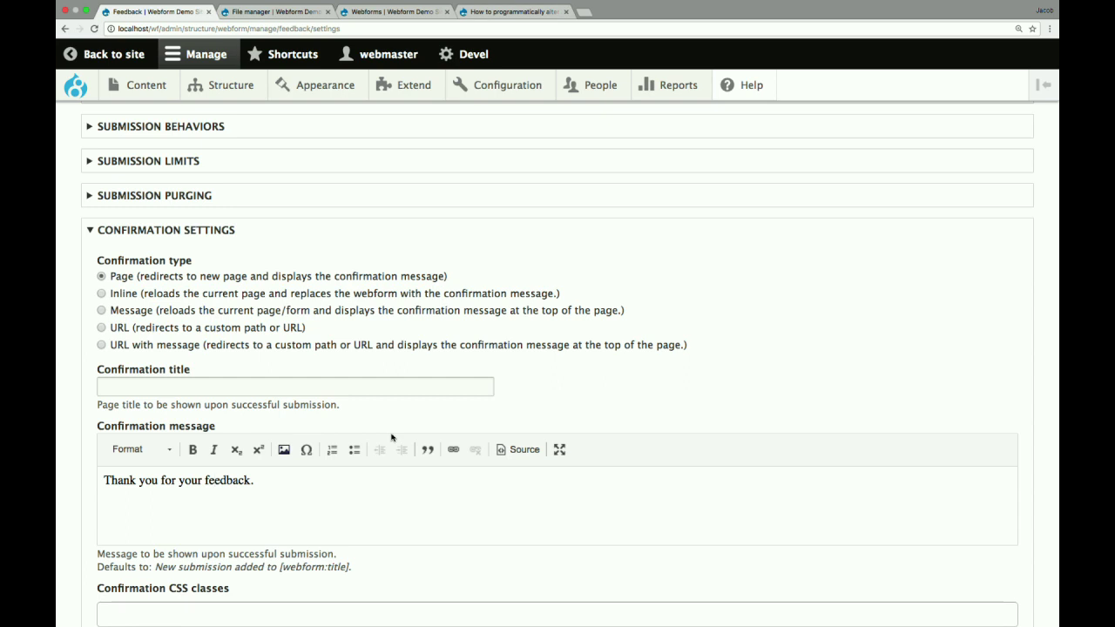
scroll(423, 416, up, 15)
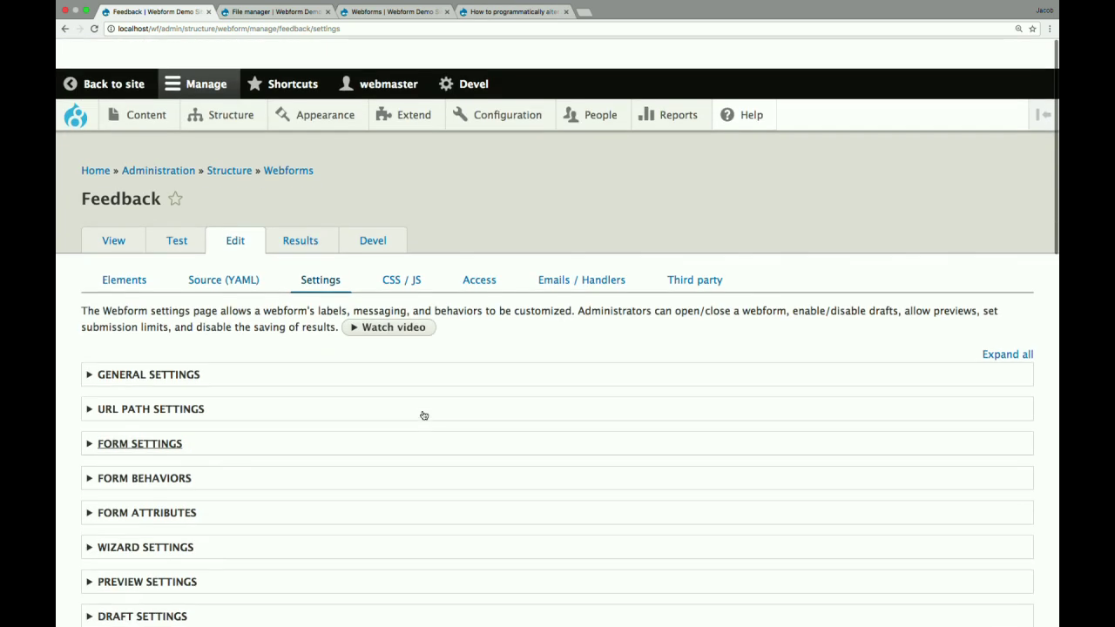
- Switch to the terminal window at the d8_webform site directory
key(super+Tab)
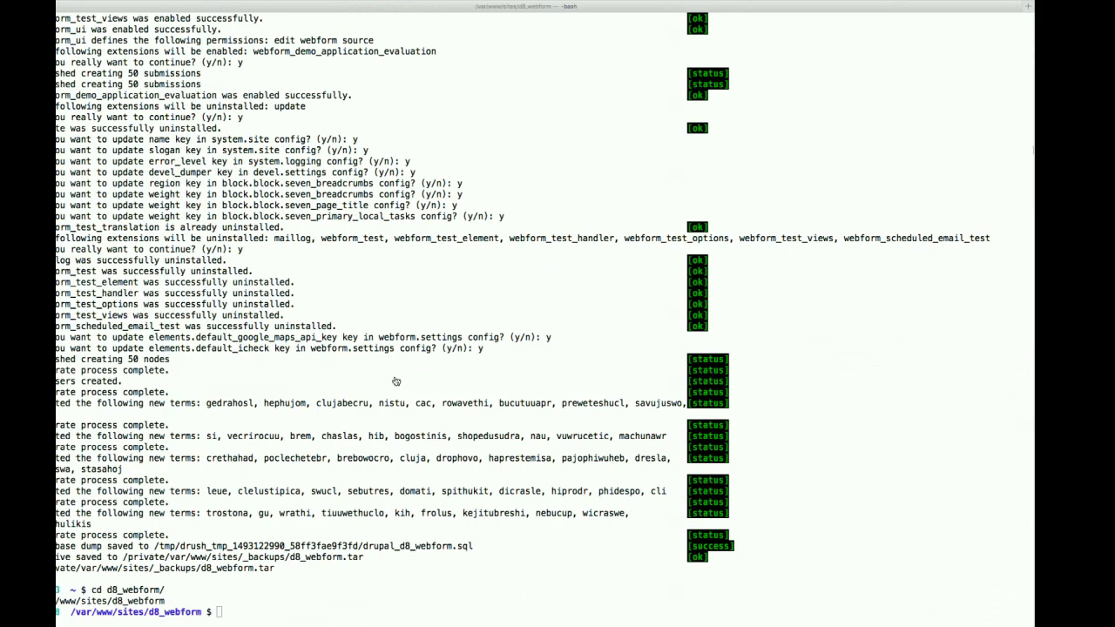